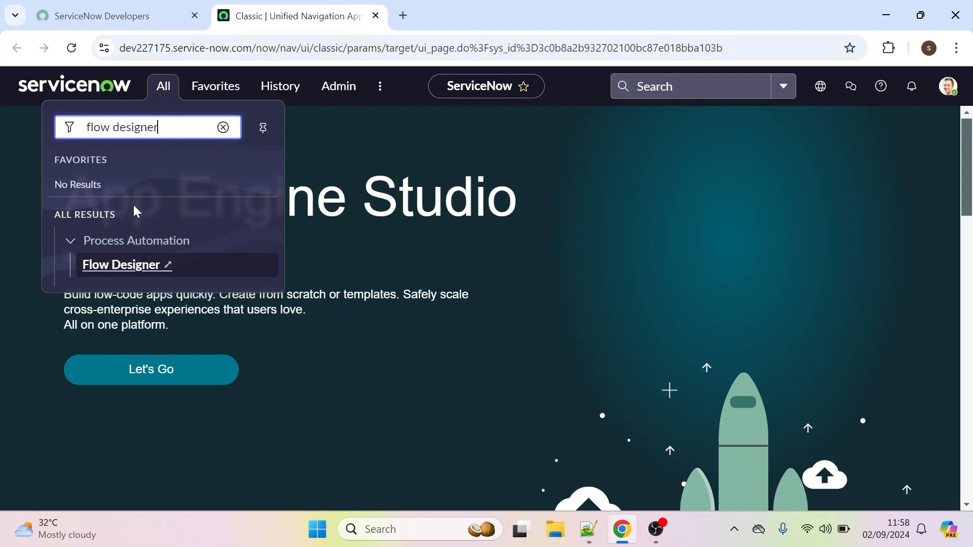
- Open Flow Designer and create a new flow named "Request company laptop" in the Global application
{"action": "left_click", "coordinate": [113, 268]}
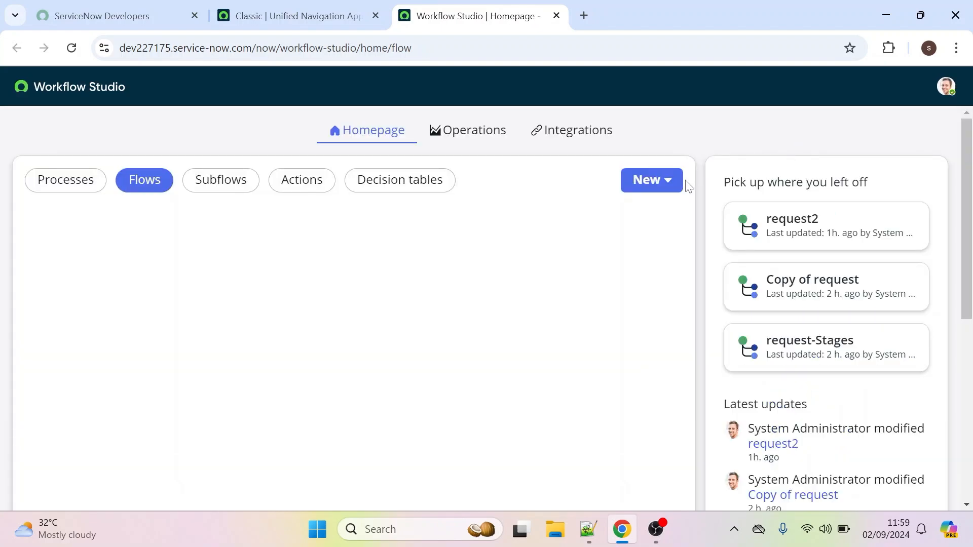
{"action": "left_click", "coordinate": [663, 182]}
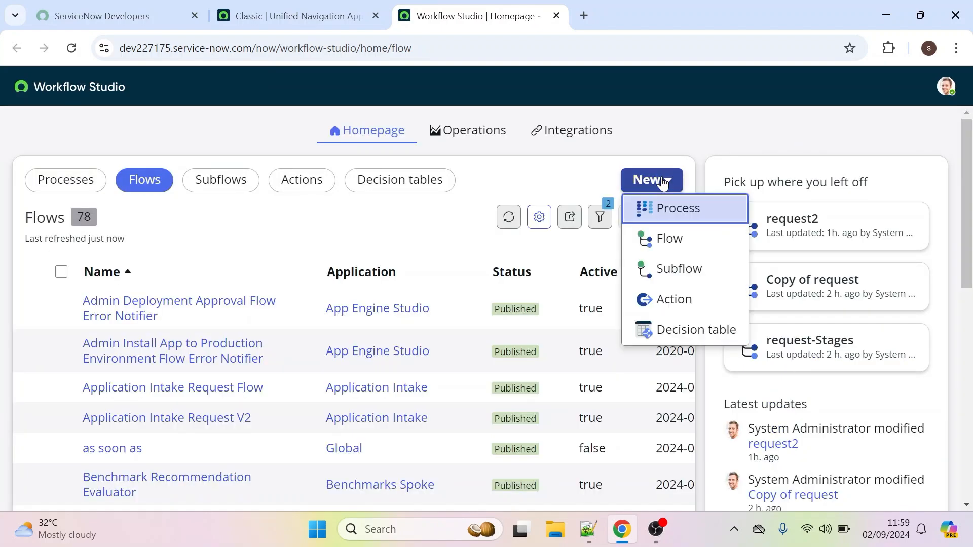
{"action": "left_click", "coordinate": [666, 246]}
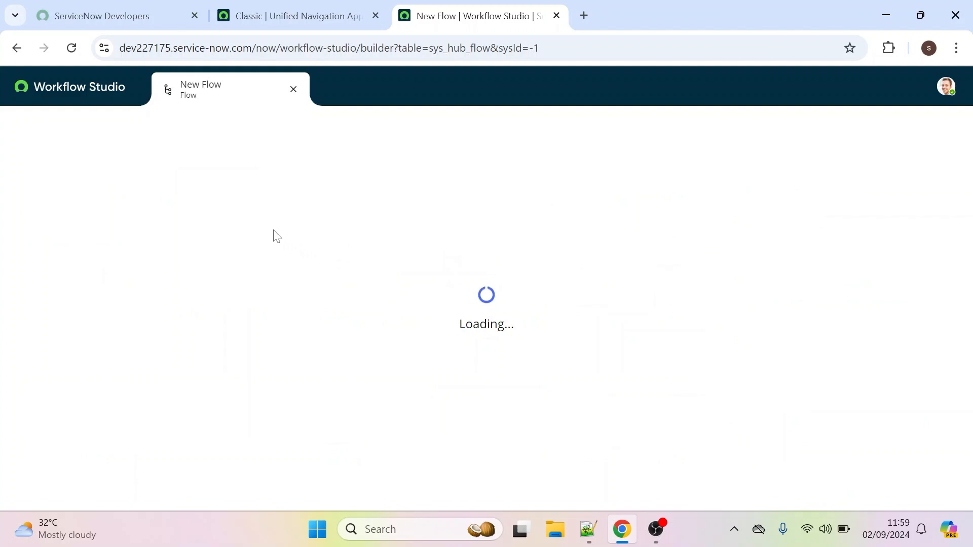
{"action": "type", "text": "Request company laptop"}
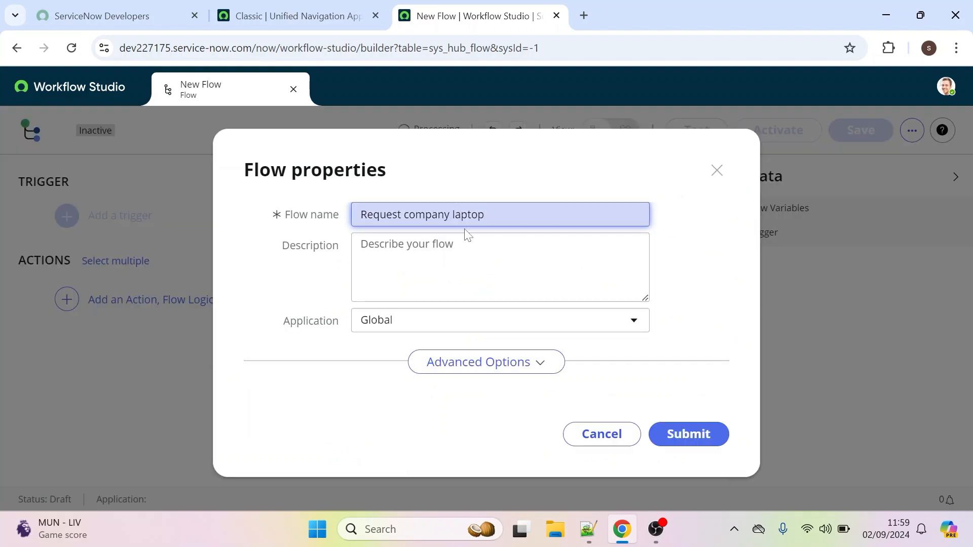
{"action": "left_click", "coordinate": [684, 444]}
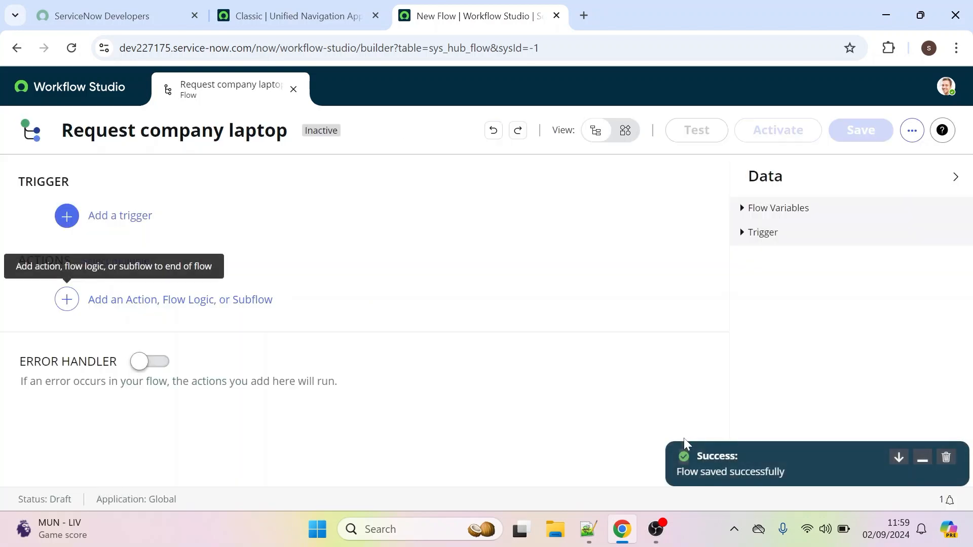
- Add a Service Catalog trigger to the flow
{"action": "left_click", "coordinate": [116, 221]}
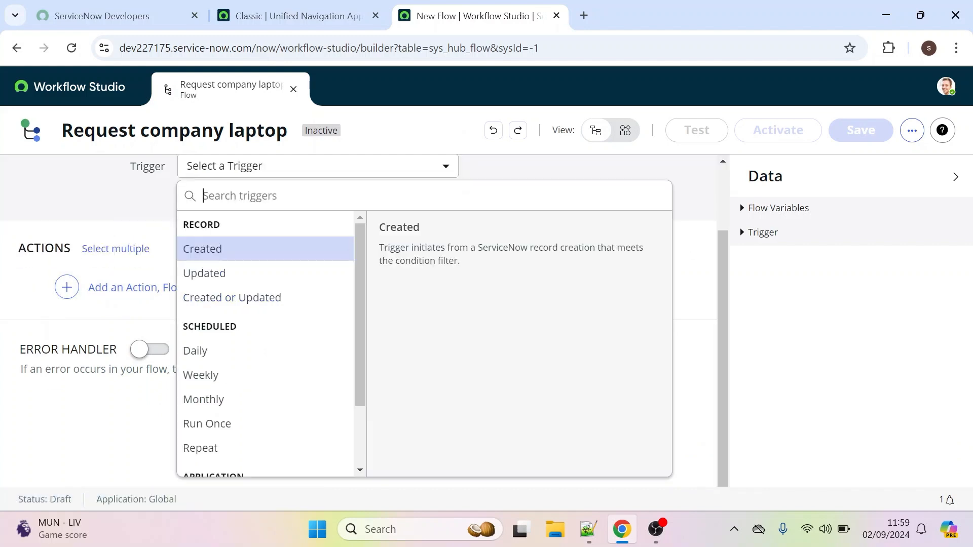
{"action": "scroll", "coordinate": [358, 269], "scroll_direction": "down", "scroll_amount": 2}
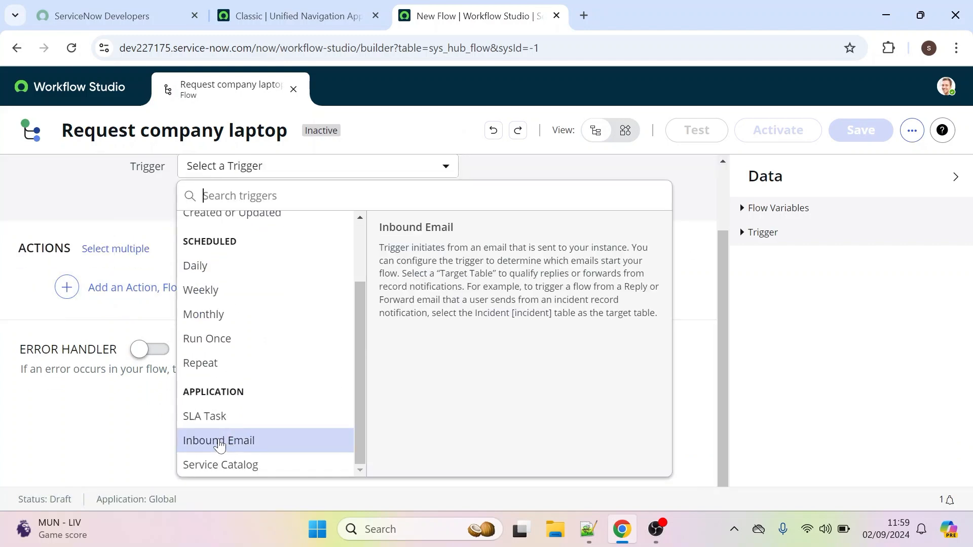
{"action": "left_click", "coordinate": [218, 465]}
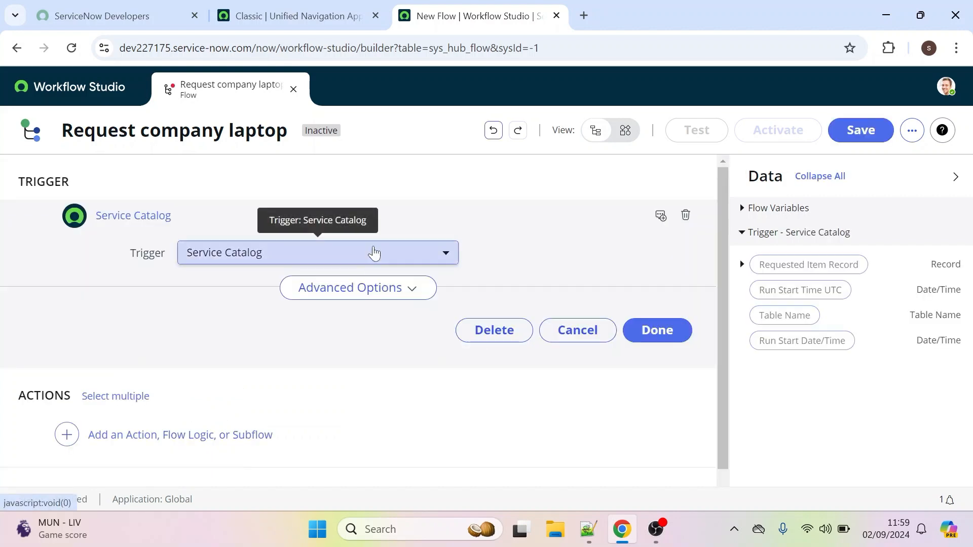
{"action": "left_click", "coordinate": [654, 330]}
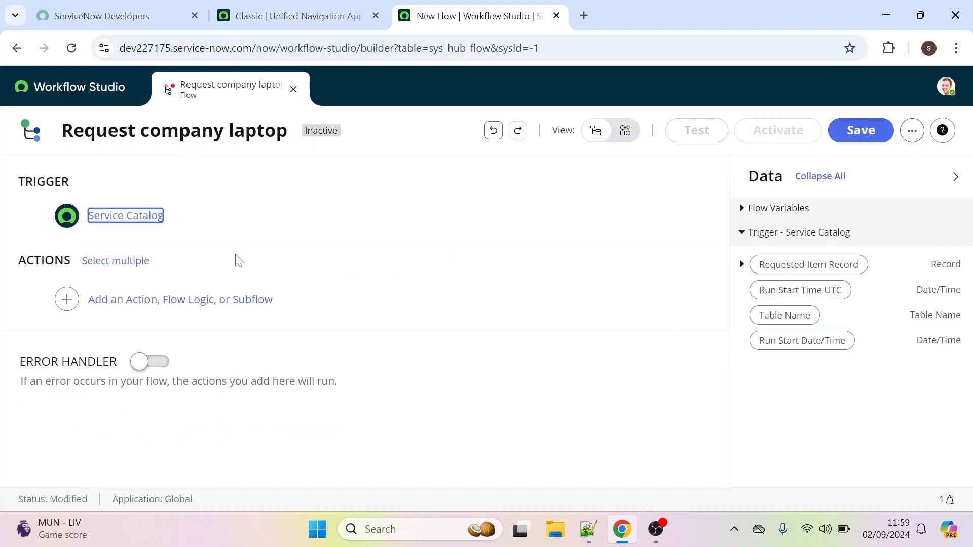
- Add a Get Catalog Variables action as the flow's first action
{"action": "left_click", "coordinate": [135, 306]}
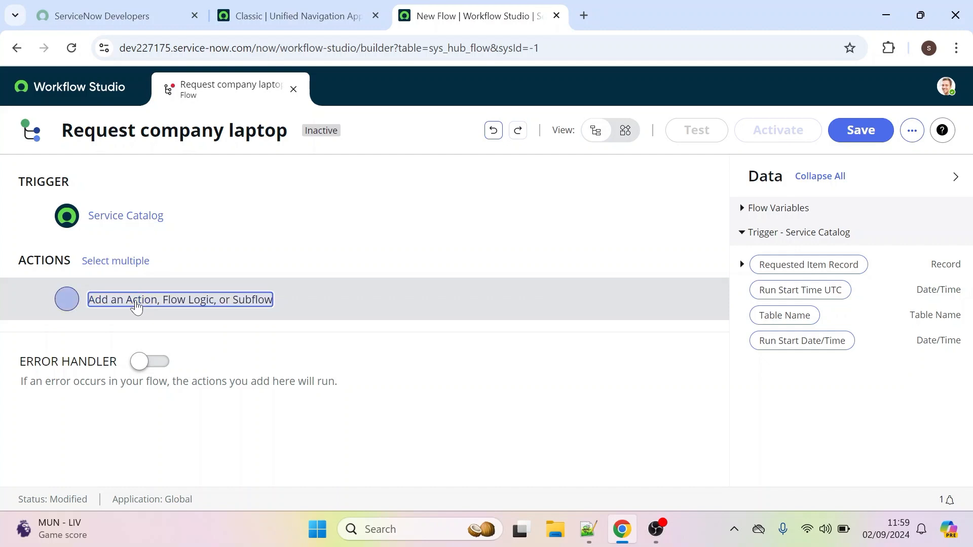
{"action": "left_click", "coordinate": [136, 304]}
{"action": "type", "text": "get cata"}
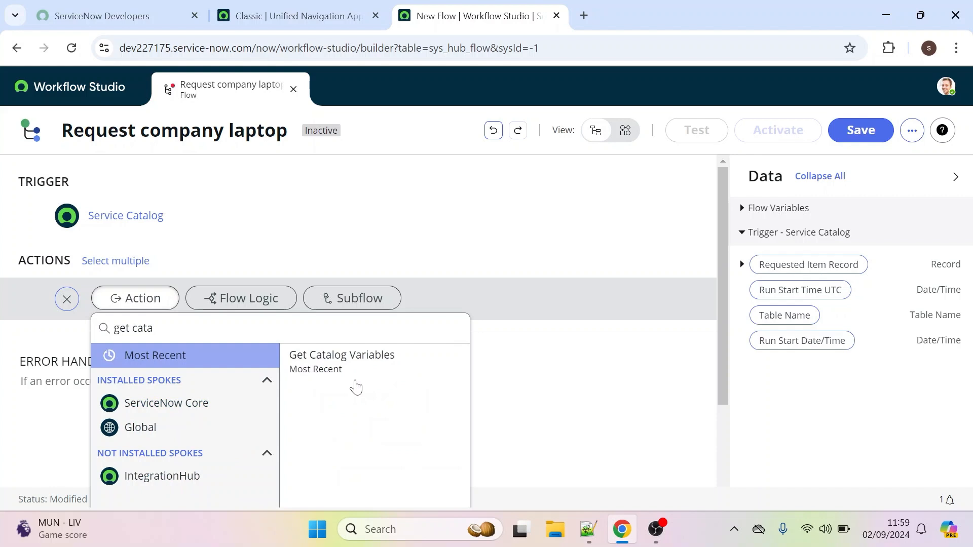
{"action": "left_click", "coordinate": [347, 377]}
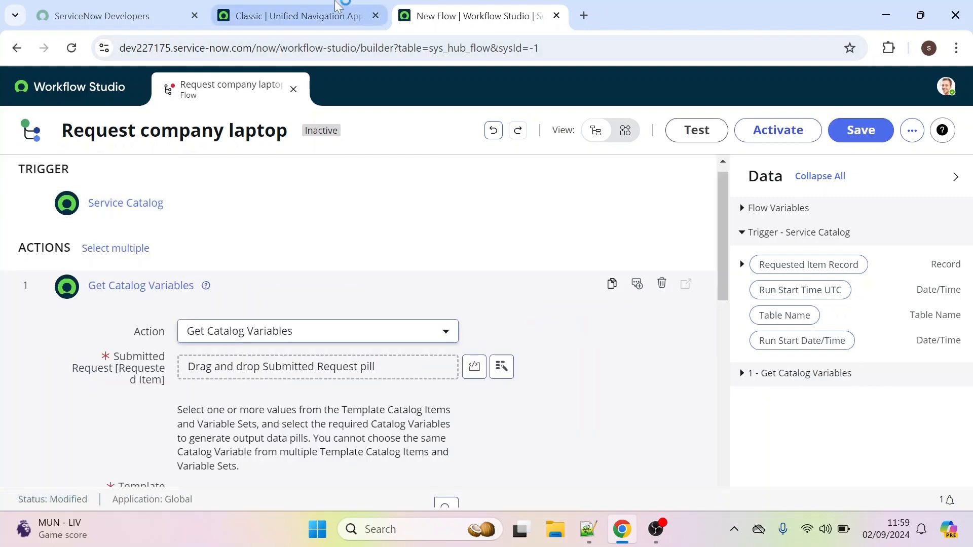
- Find the "Request for company laptop" catalog item through Maintain Items and review its list of variables
{"action": "left_click", "coordinate": [332, 7]}
{"action": "left_click", "coordinate": [173, 92]}
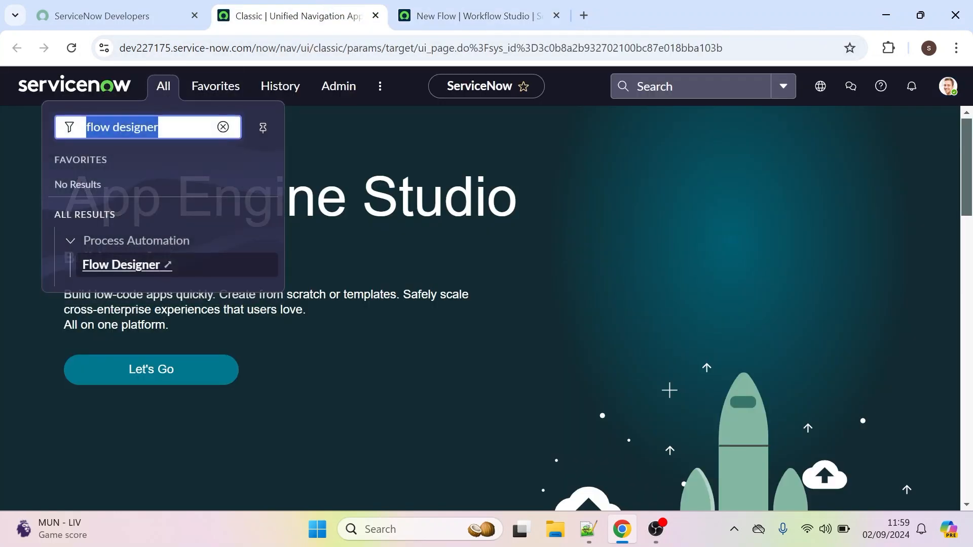
{"action": "type", "text": "maintain items"}
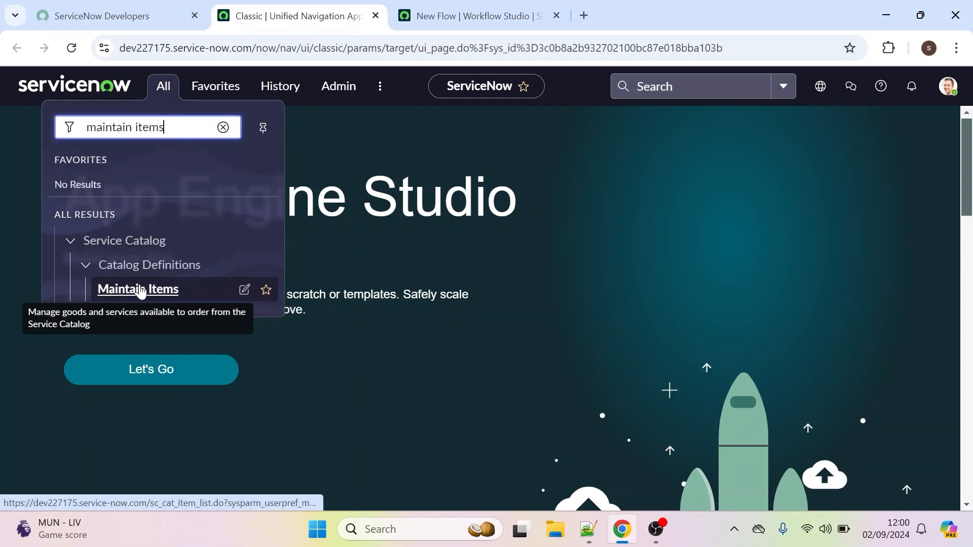
{"action": "middle_click", "coordinate": [138, 290]}
{"action": "left_click", "coordinate": [646, 6]}
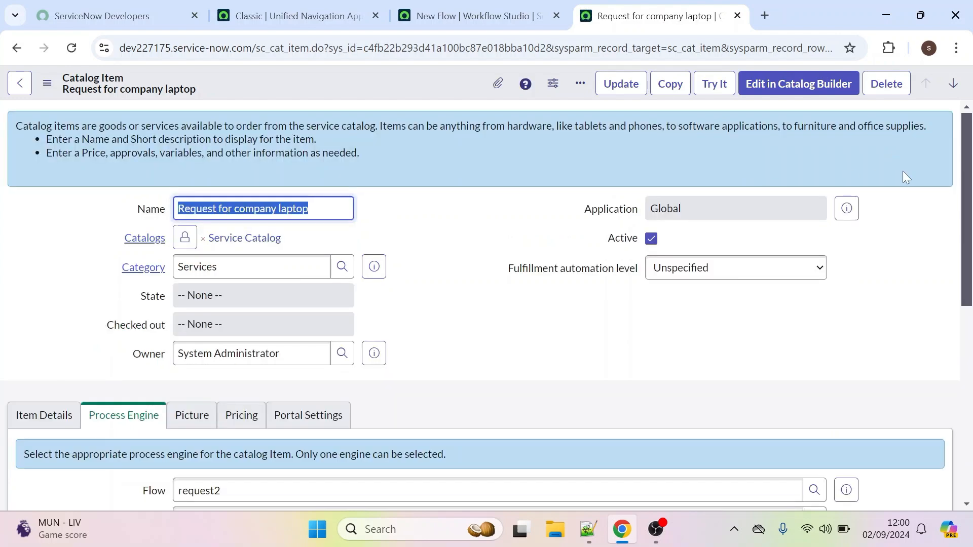
{"action": "left_click_drag", "start_coordinate": [967, 147], "coordinate": [938, 406]}
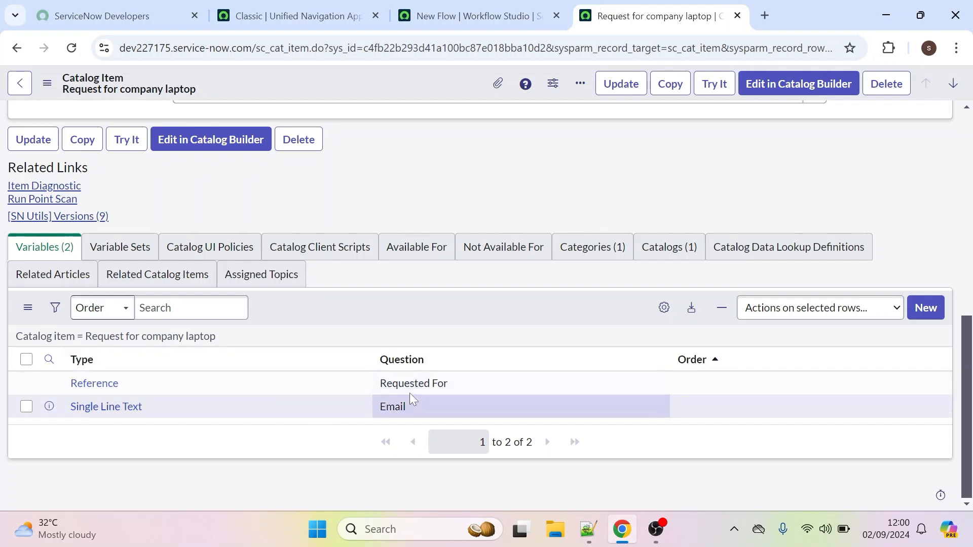
- Back in the flow, set the action's Submitted Request to the trigger's Requested Item Record data pill
{"action": "left_click", "coordinate": [442, 21]}
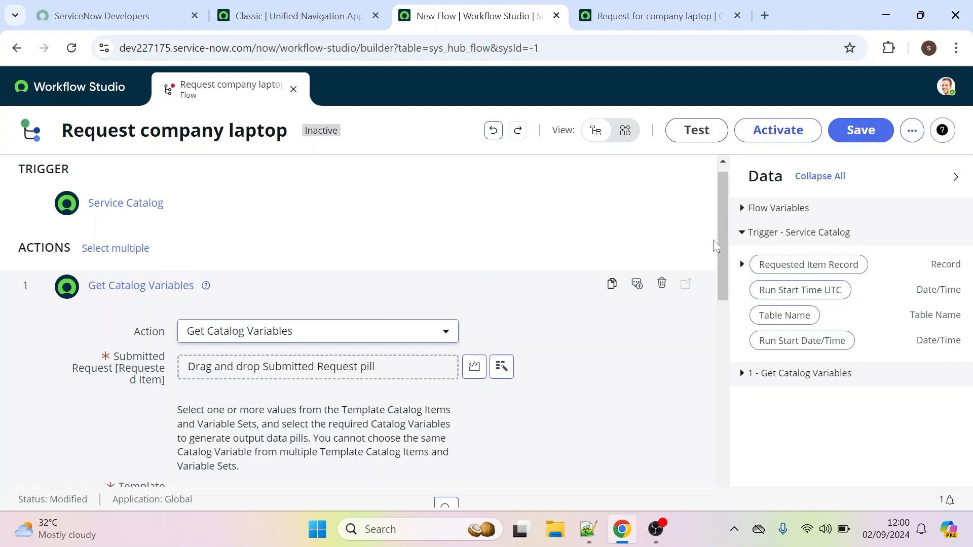
{"action": "scroll", "coordinate": [721, 243], "scroll_direction": "down", "scroll_amount": 1}
{"action": "left_click_drag", "start_coordinate": [722, 251], "coordinate": [721, 268]}
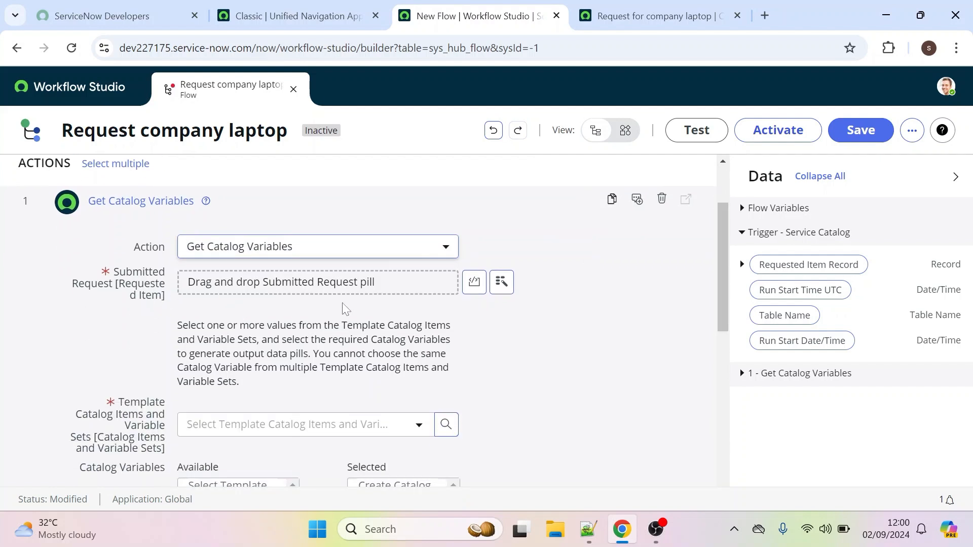
{"action": "left_click_drag", "start_coordinate": [820, 271], "coordinate": [388, 285]}
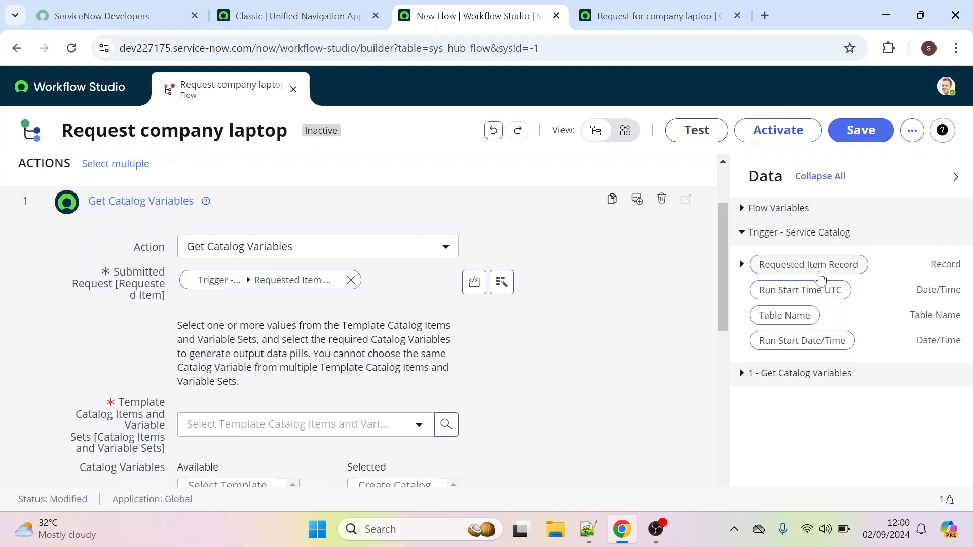
- Open the Requested Items list in the ServiceNow instance with sc_req_item.LIST
{"action": "left_click", "coordinate": [326, 15]}
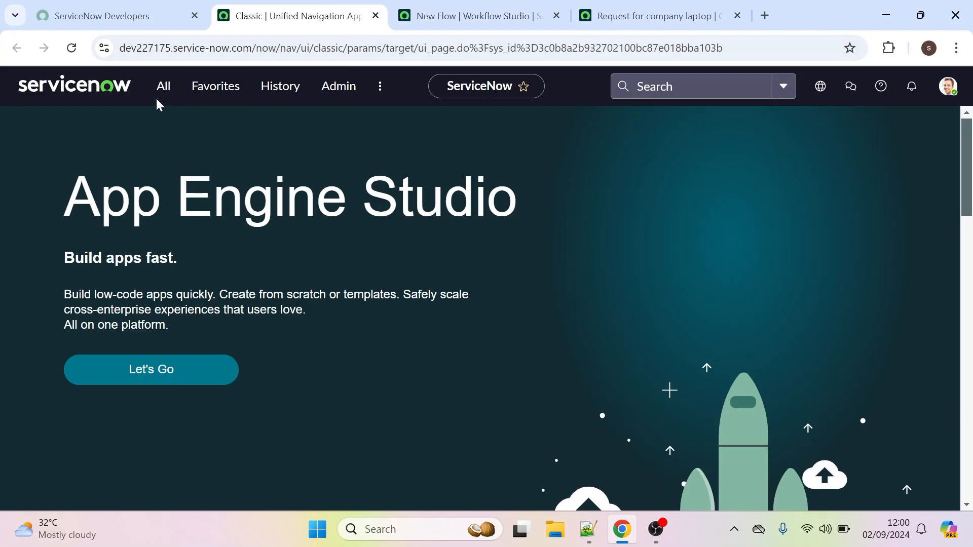
{"action": "left_click", "coordinate": [160, 89]}
{"action": "type", "text": "sc_req_item.LIST"}
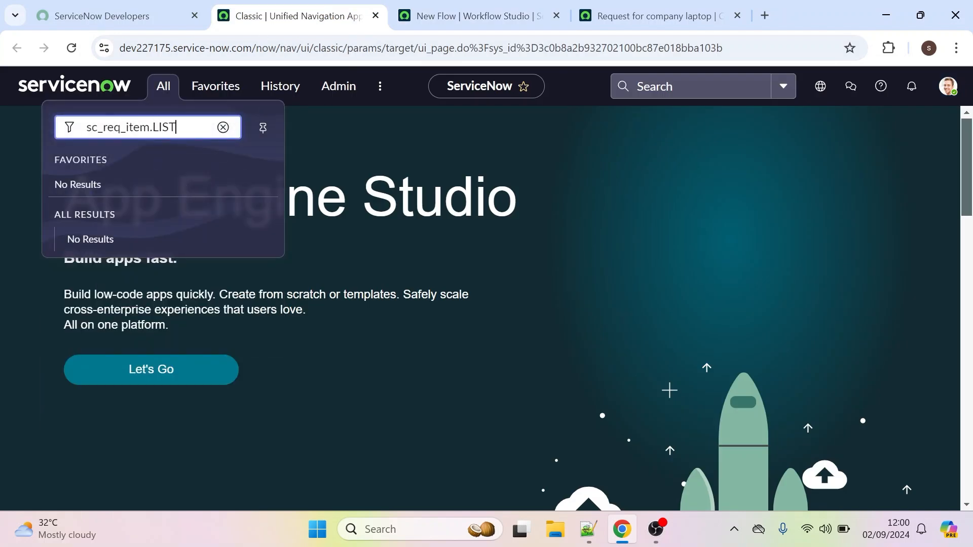
{"action": "key", "text": "Return"}
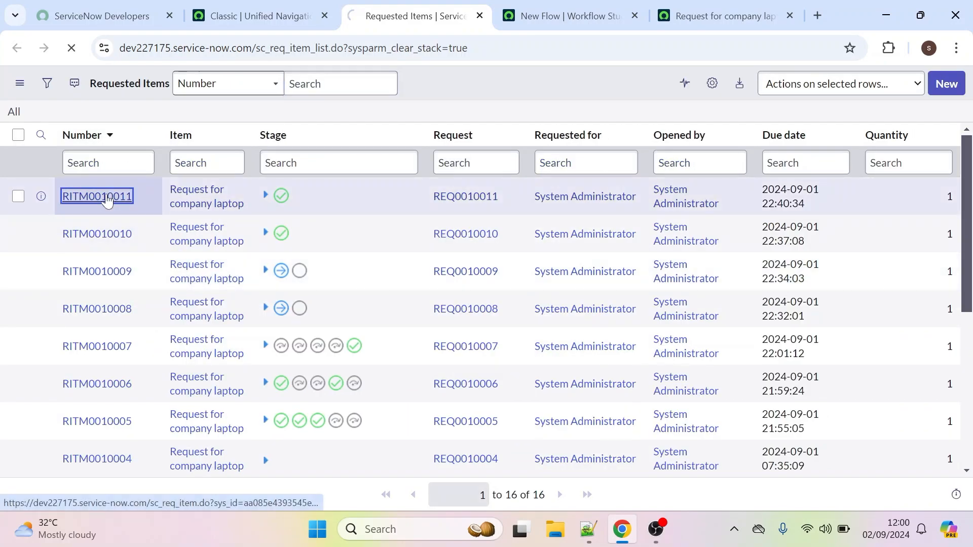
- Check the table name in the list's address and examine the first requested item's record
{"action": "left_click", "coordinate": [104, 195]}
{"action": "key", "text": "alt+Left"}
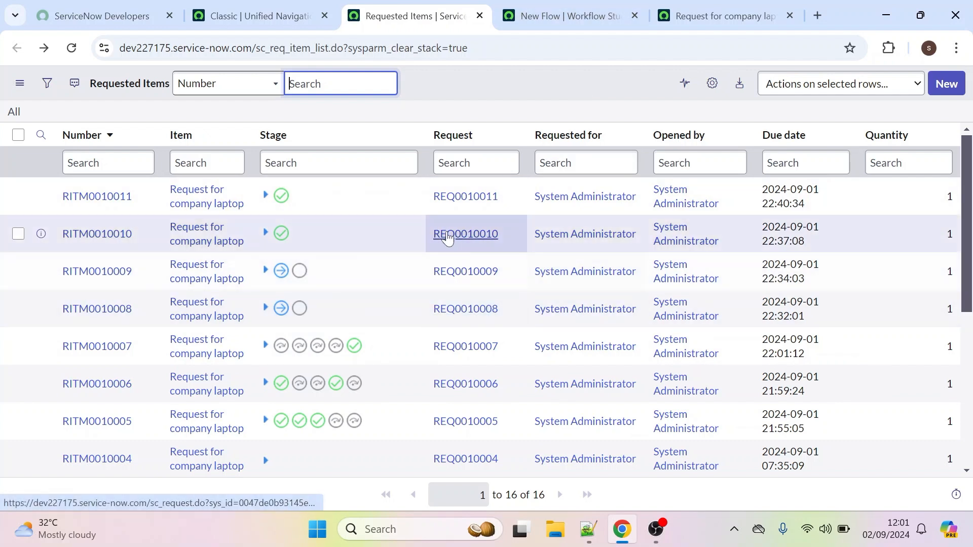
{"action": "double_click", "coordinate": [327, 48]}
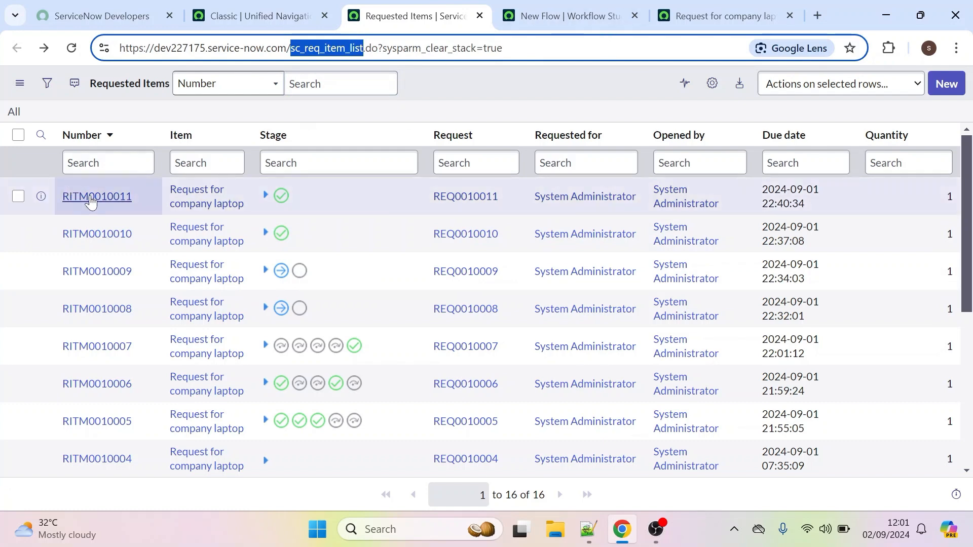
{"action": "left_click", "coordinate": [92, 199]}
{"action": "left_click", "coordinate": [92, 199]}
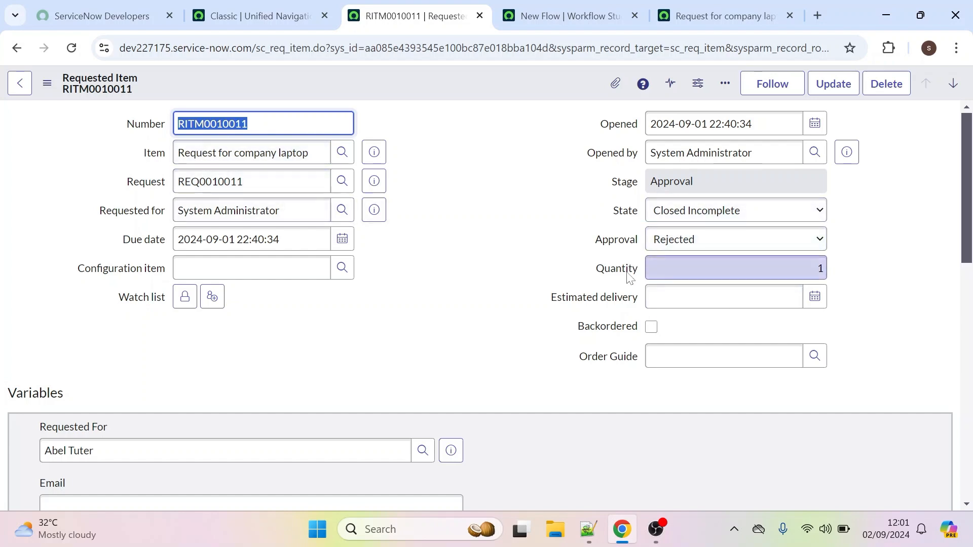
- Return to the flow and examine the fields available under the trigger's Requested Item Record data
{"action": "left_click", "coordinate": [562, 15]}
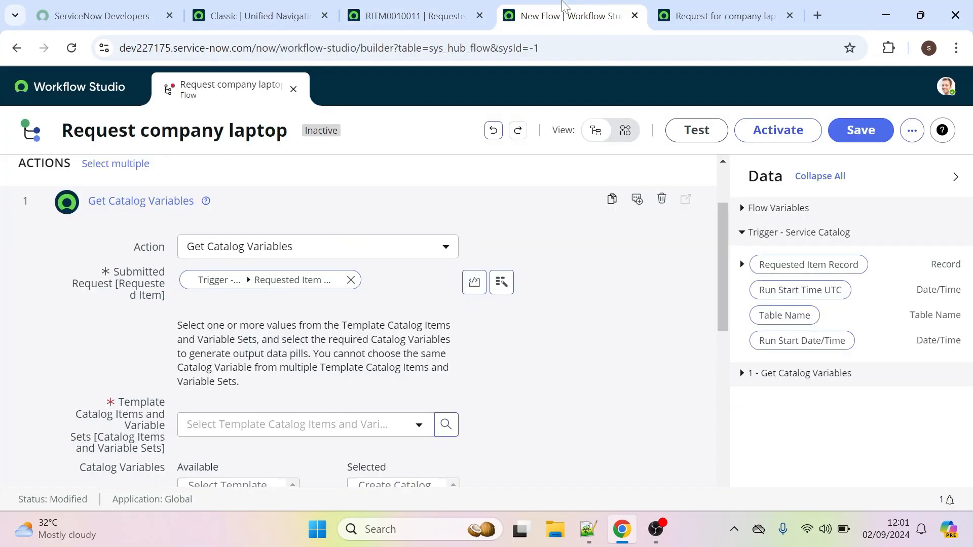
{"action": "left_click", "coordinate": [743, 265]}
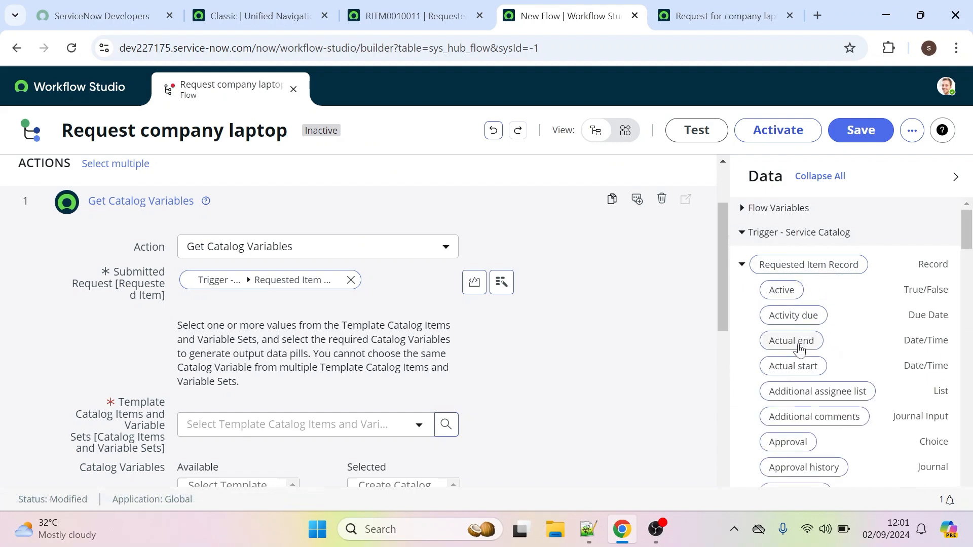
{"action": "left_click_drag", "start_coordinate": [966, 243], "coordinate": [958, 225]}
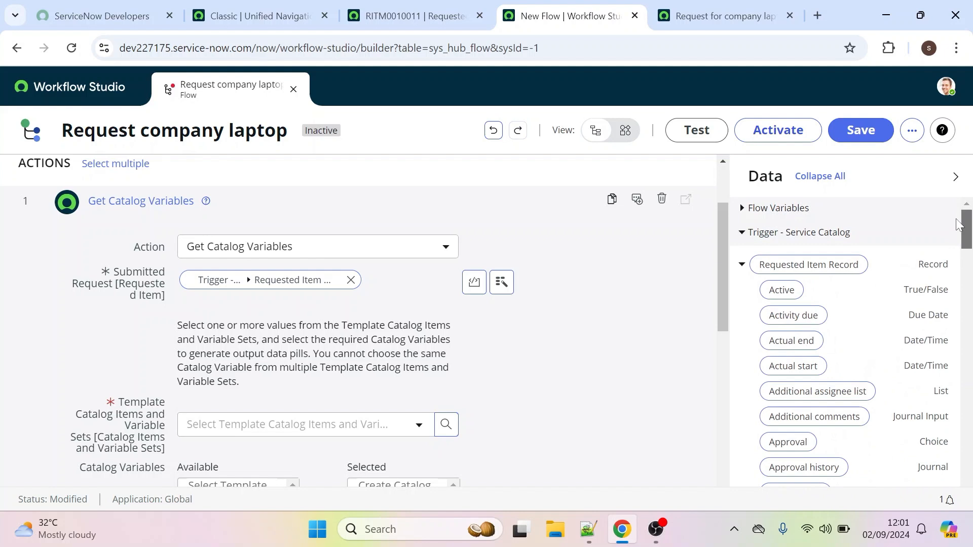
{"action": "left_click", "coordinate": [742, 265]}
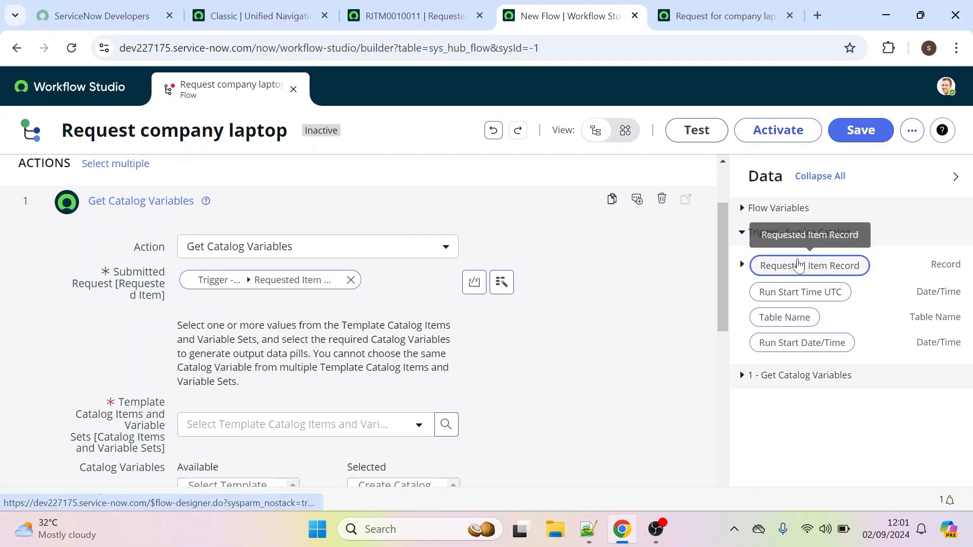
{"action": "mouse_move", "coordinate": [798, 264]}
{"action": "left_mouse_down"}
{"action": "mouse_move", "coordinate": [394, 286]}
{"action": "mouse_move", "coordinate": [485, 256]}
{"action": "mouse_move", "coordinate": [814, 261]}
{"action": "left_mouse_up"}
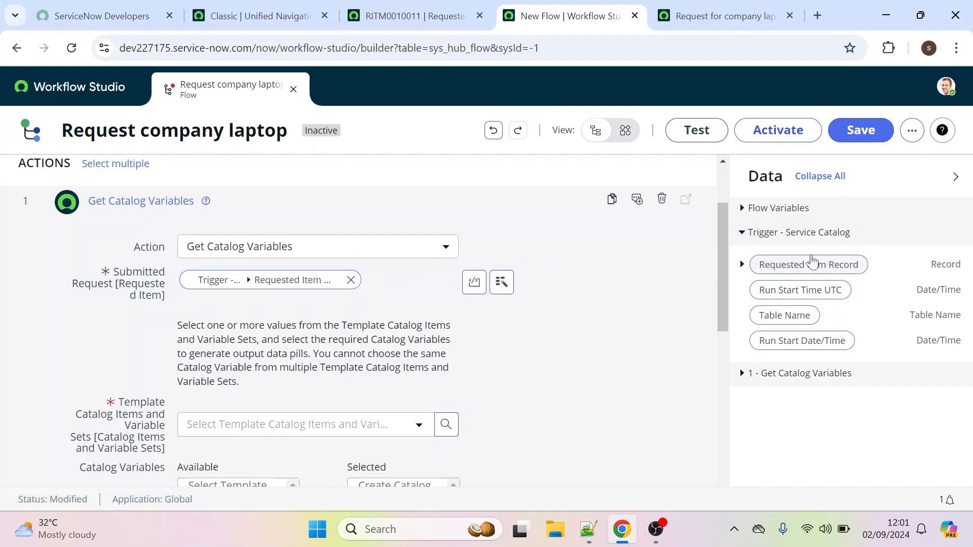
- Set the action's template catalog item to "Request for company laptop"
{"action": "left_click_drag", "start_coordinate": [722, 232], "coordinate": [720, 283]}
{"action": "left_click", "coordinate": [319, 301]}
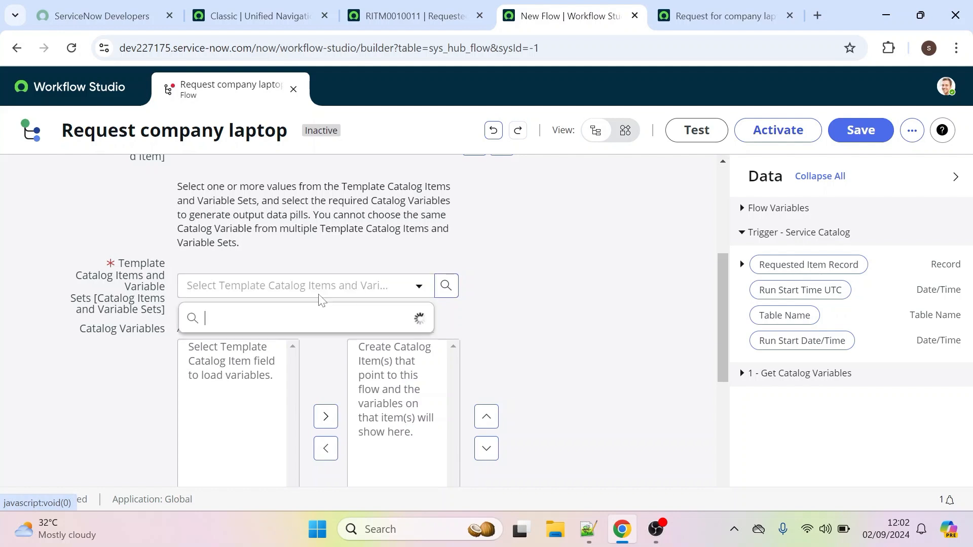
{"action": "type", "text": "request"}
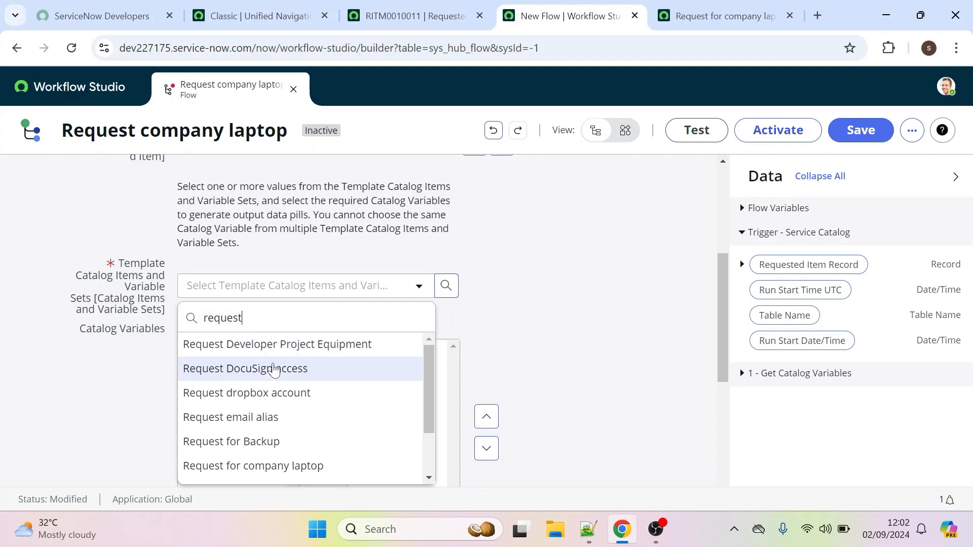
{"action": "scroll", "coordinate": [248, 471], "scroll_direction": "down", "scroll_amount": 1}
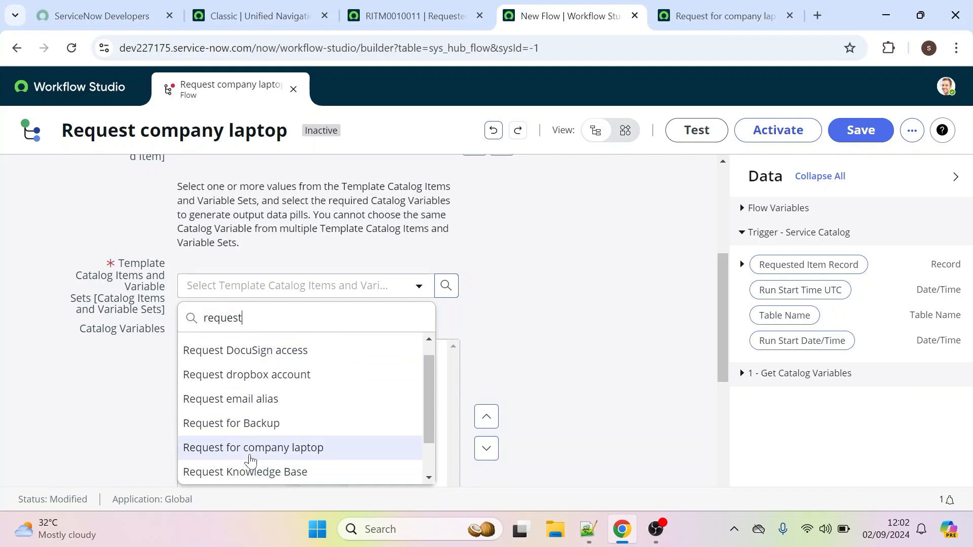
{"action": "left_click", "coordinate": [251, 456]}
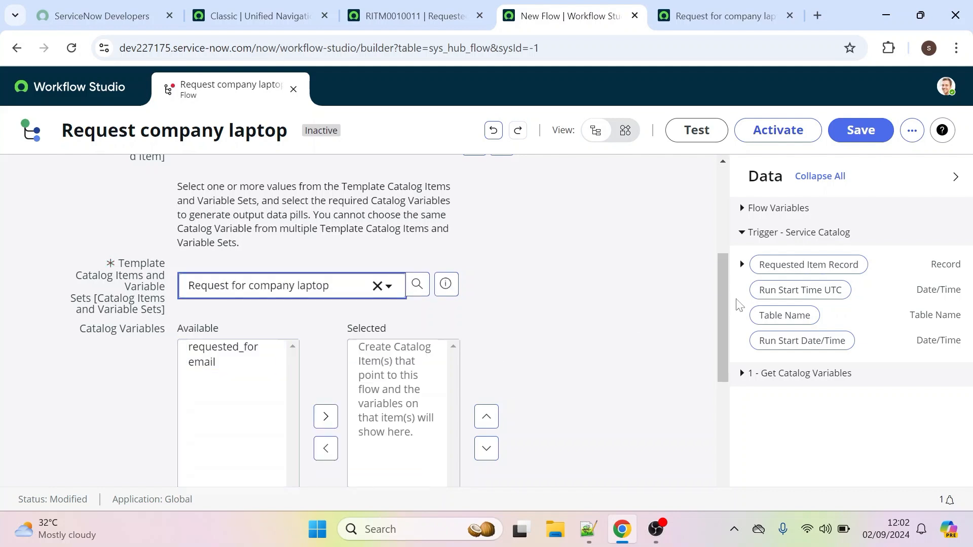
- Check the catalog item's variables and add requested_for and email to the action's selected catalog variables
{"action": "left_click_drag", "start_coordinate": [722, 273], "coordinate": [714, 304]}
{"action": "left_click", "coordinate": [223, 263]}
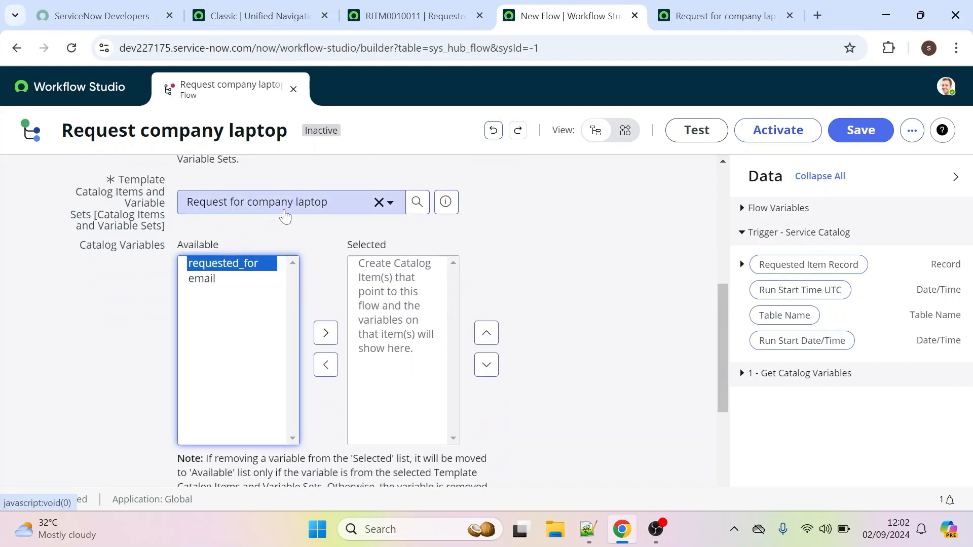
{"action": "left_click", "coordinate": [677, 9]}
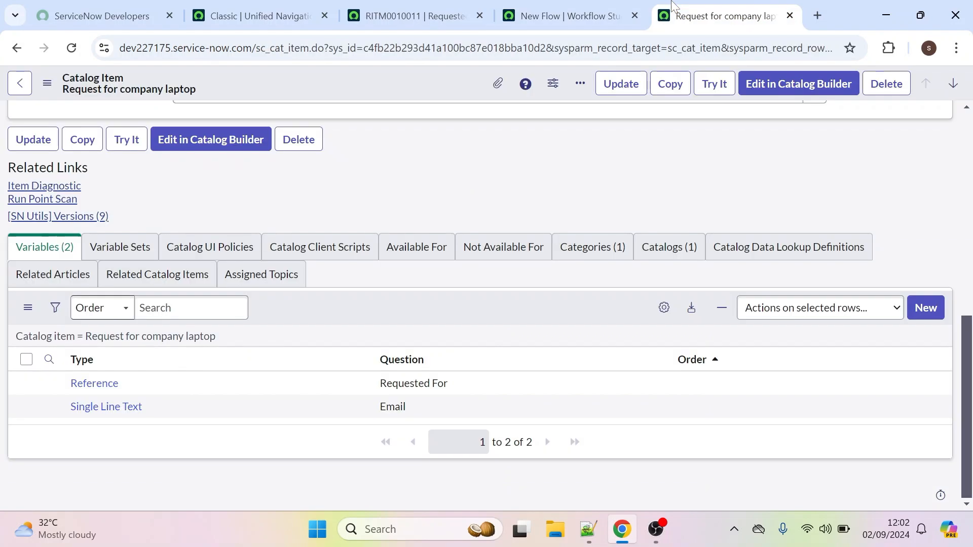
{"action": "left_click", "coordinate": [433, 20]}
{"action": "left_click", "coordinate": [562, 15]}
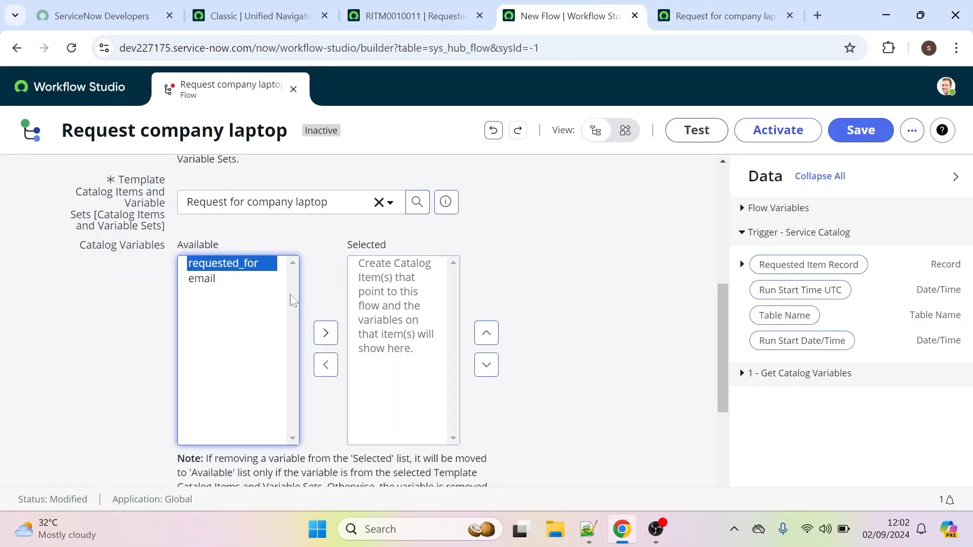
{"action": "left_click", "coordinate": [233, 278], "text": "shift"}
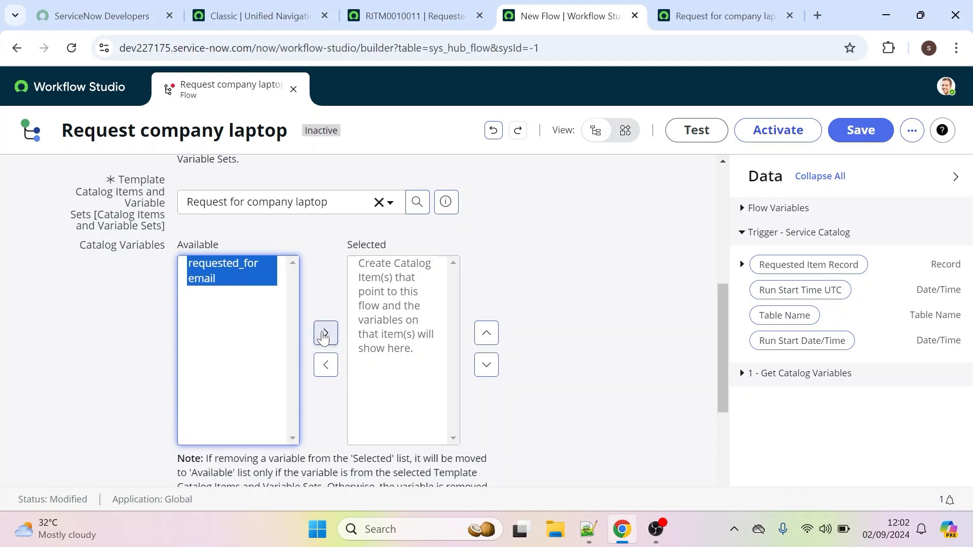
{"action": "left_click", "coordinate": [324, 334]}
- Examine the requested_for fields output by Get Catalog Variables and finish configuring the action
{"action": "left_click", "coordinate": [755, 375]}
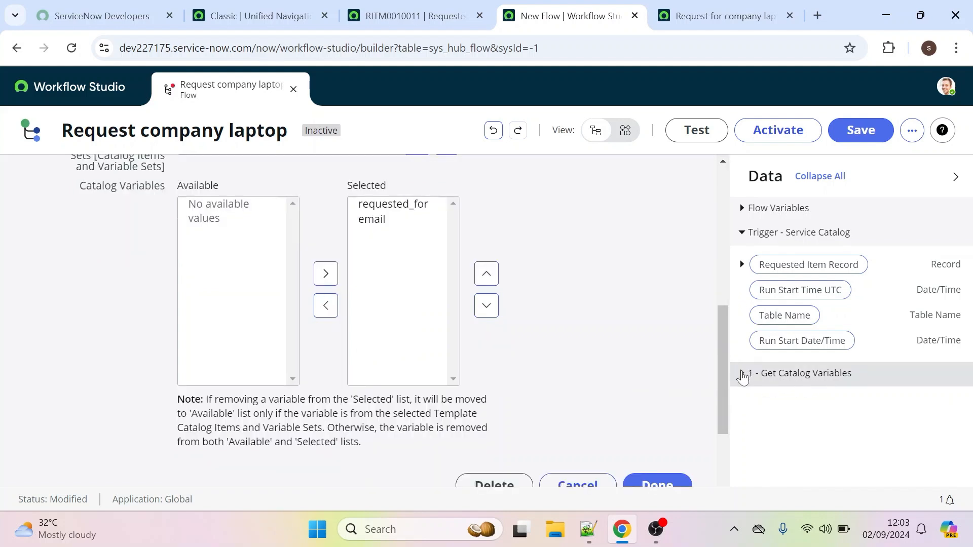
{"action": "left_click", "coordinate": [742, 376]}
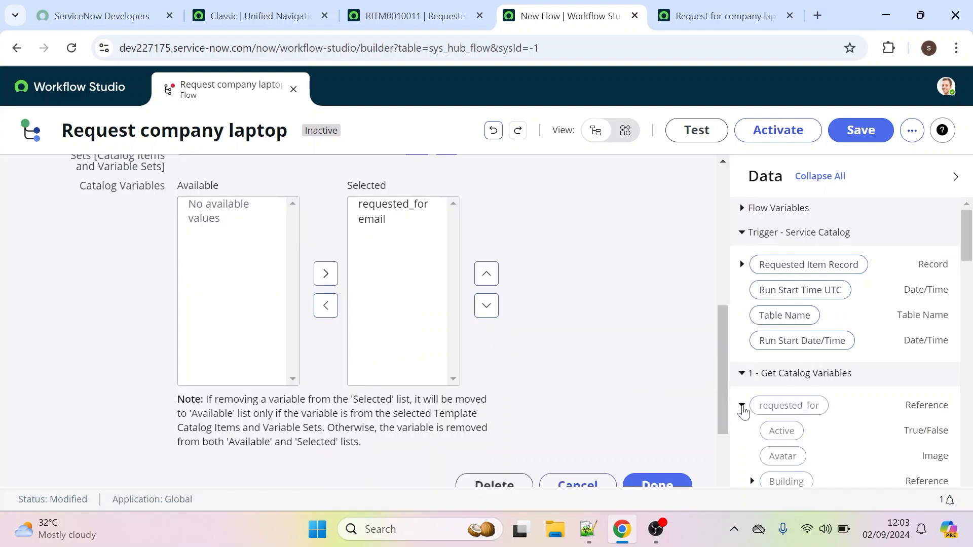
{"action": "left_click", "coordinate": [741, 407]}
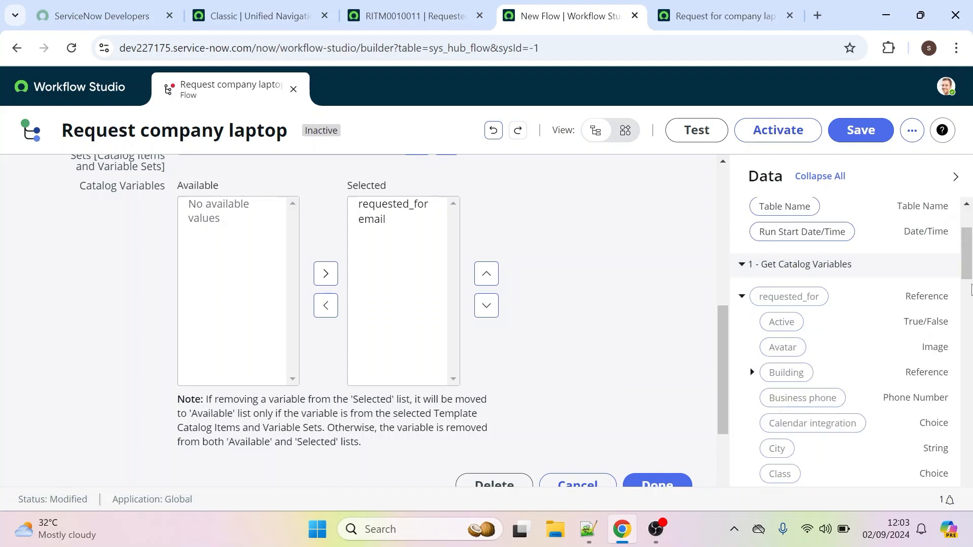
{"action": "scroll", "coordinate": [750, 476], "scroll_direction": "up", "scroll_amount": 3}
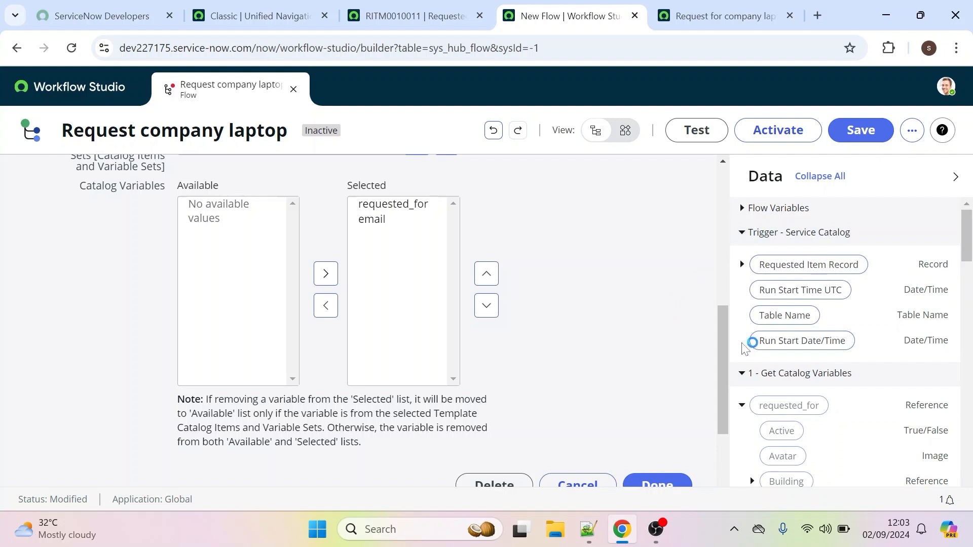
{"action": "left_click_drag", "start_coordinate": [724, 333], "coordinate": [720, 382]}
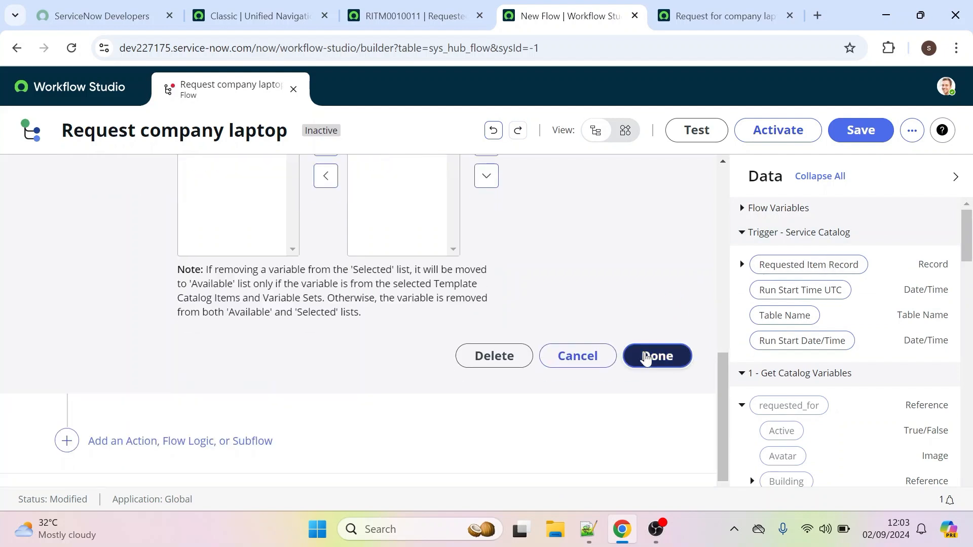
{"action": "left_click", "coordinate": [645, 357]}
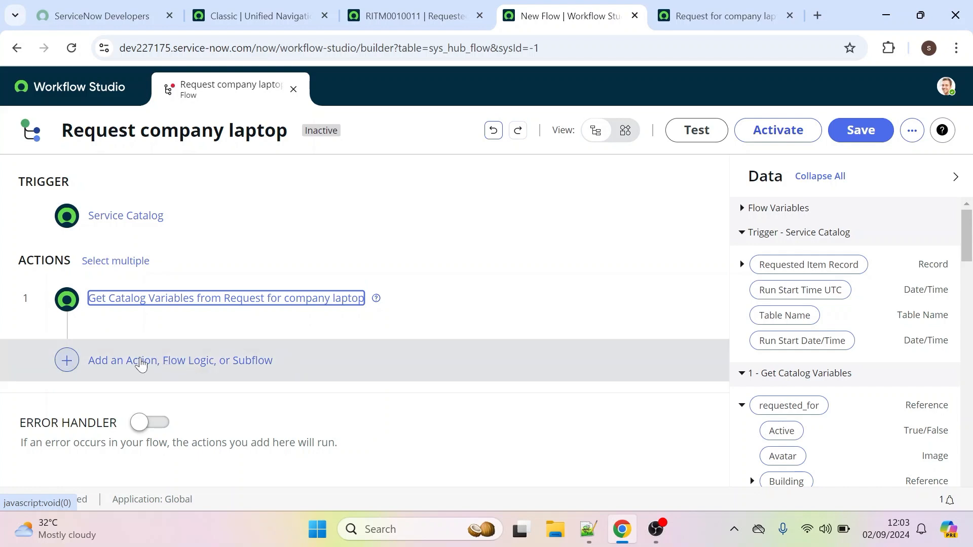
- Add an If flow logic after the first action with the condition label "Manager is not empty?"
{"action": "left_click", "coordinate": [136, 361]}
{"action": "left_click", "coordinate": [234, 359]}
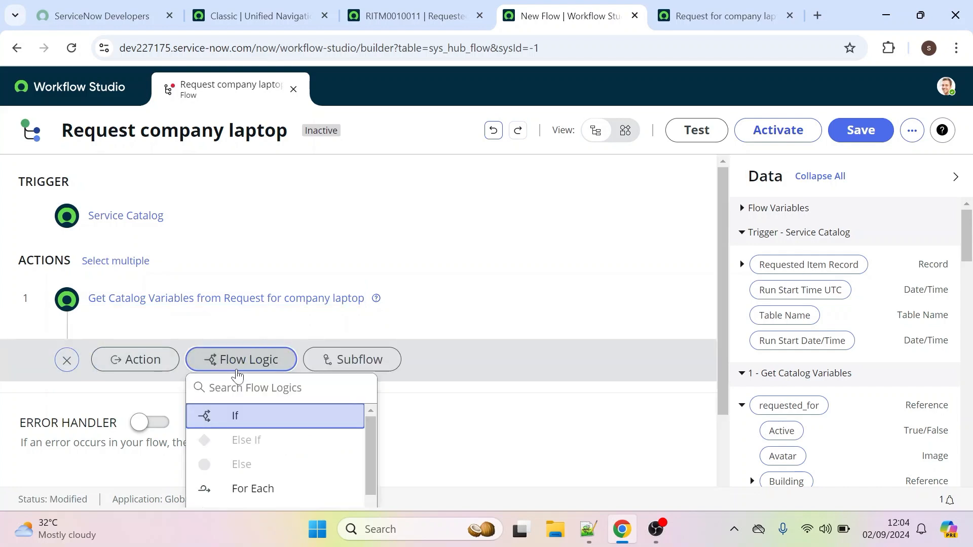
{"action": "left_click", "coordinate": [241, 414]}
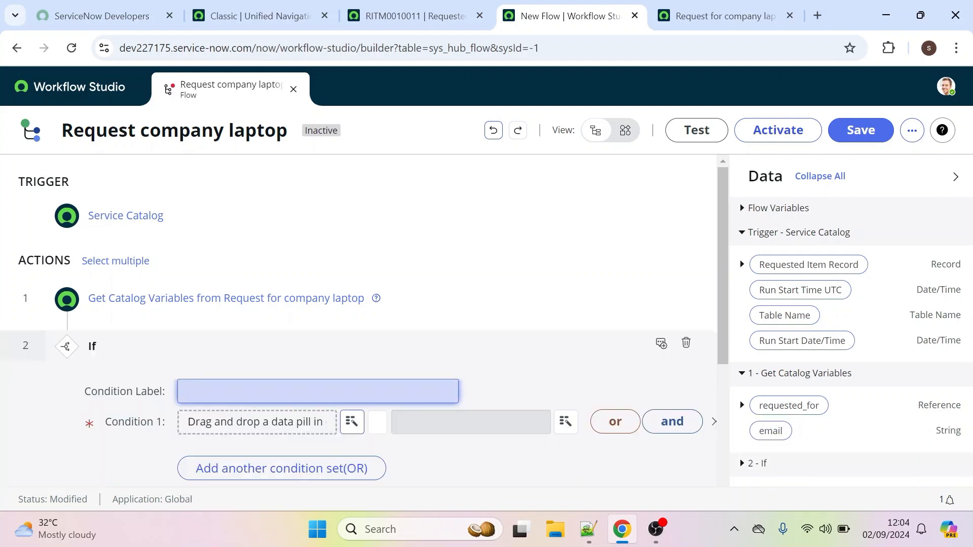
{"action": "type", "text": "Mnager"}
{"action": "key", "text": "BackSpace"}
{"action": "key", "text": "BackSpace"}
{"action": "key", "text": "BackSpace"}
{"action": "key", "text": "BackSpace"}
{"action": "key", "text": "BackSpace"}
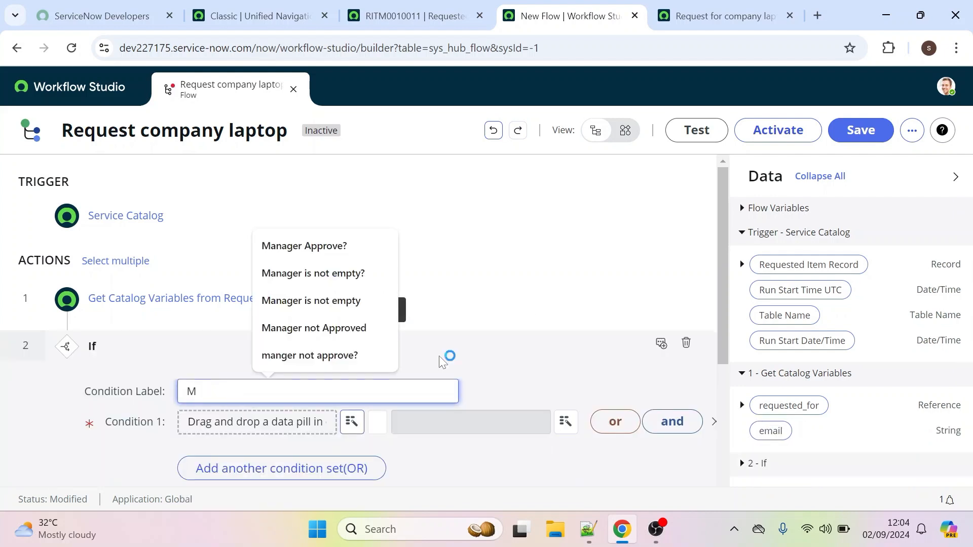
{"action": "type", "text": "anager is n"}
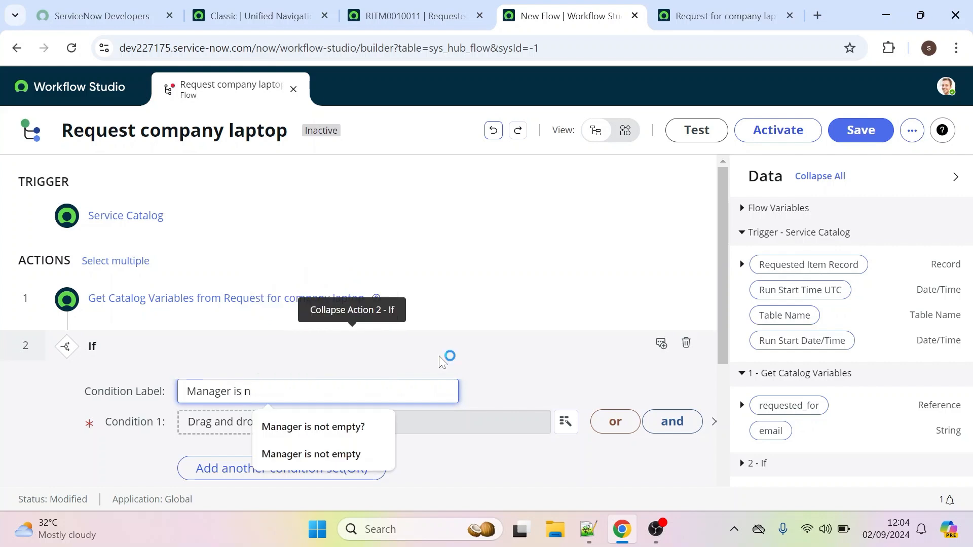
{"action": "left_click", "coordinate": [348, 427]}
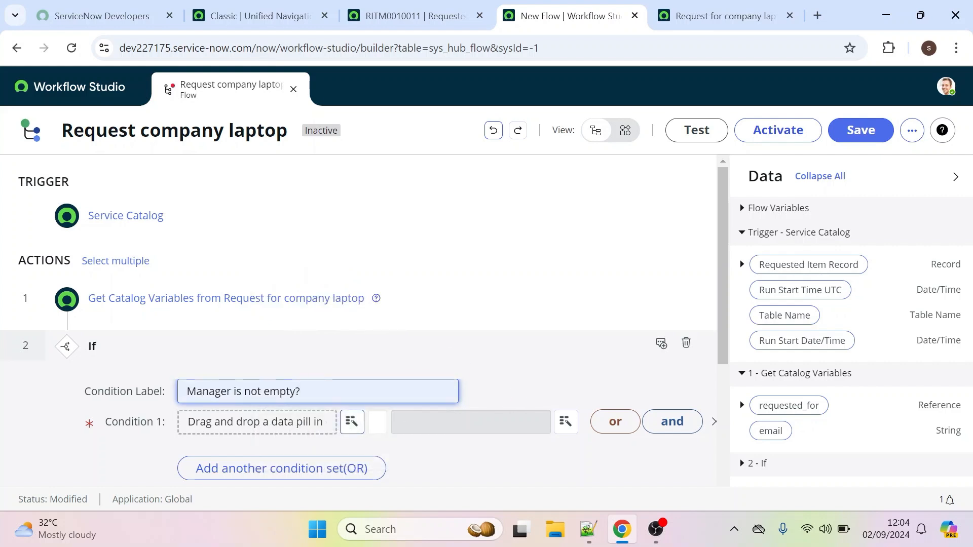
- Try to place the Manager data pill from the requested_for fields into Condition 1
{"action": "left_click", "coordinate": [743, 405]}
{"action": "left_click_drag", "start_coordinate": [965, 248], "coordinate": [931, 355]}
{"action": "scroll", "coordinate": [931, 365], "scroll_direction": "down", "scroll_amount": 5}
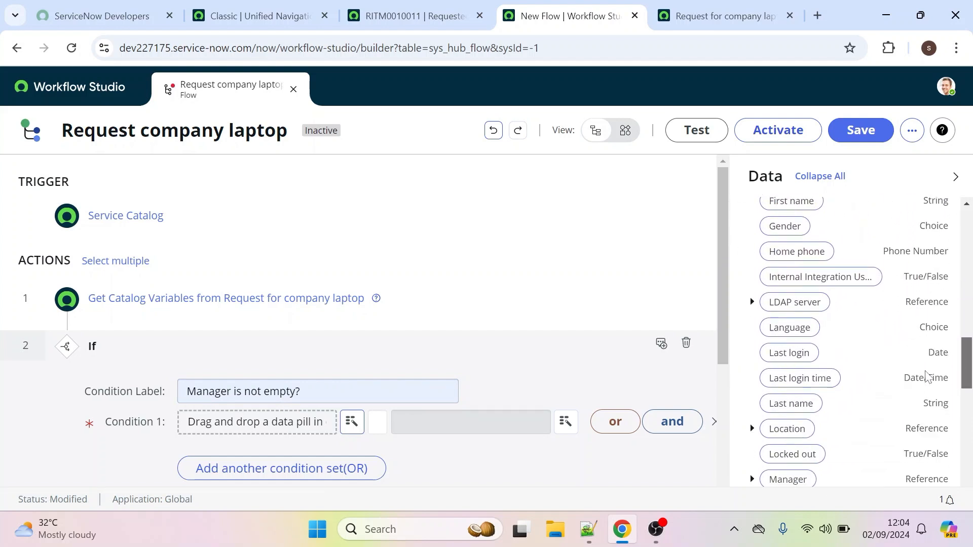
{"action": "left_click_drag", "start_coordinate": [798, 371], "coordinate": [365, 431]}
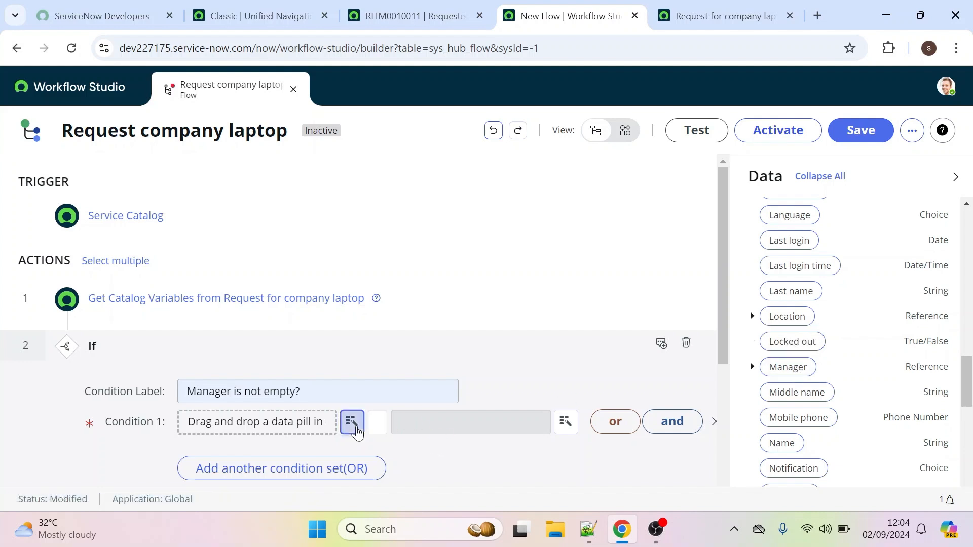
- Set Condition 1 to the Manager of requested_for from Get Catalog Variables with the operator "is not" and a blank value, completing the If
{"action": "left_click", "coordinate": [351, 421]}
{"action": "left_click", "coordinate": [365, 273]}
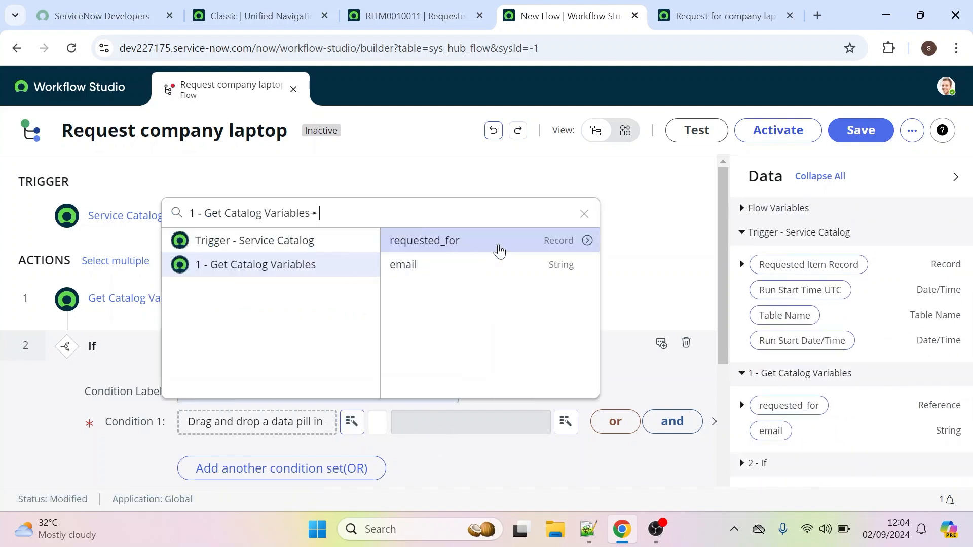
{"action": "left_click", "coordinate": [587, 242]}
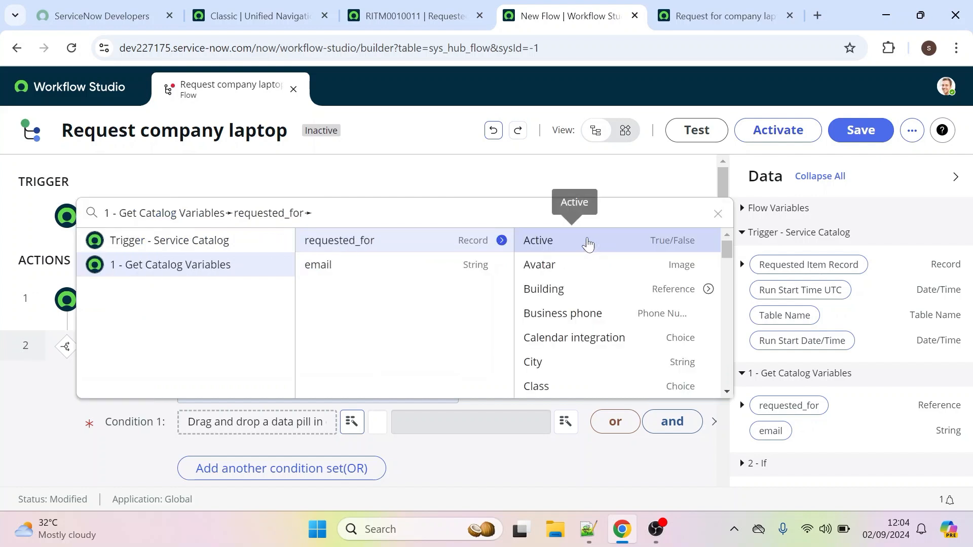
{"action": "left_click_drag", "start_coordinate": [728, 253], "coordinate": [712, 330]}
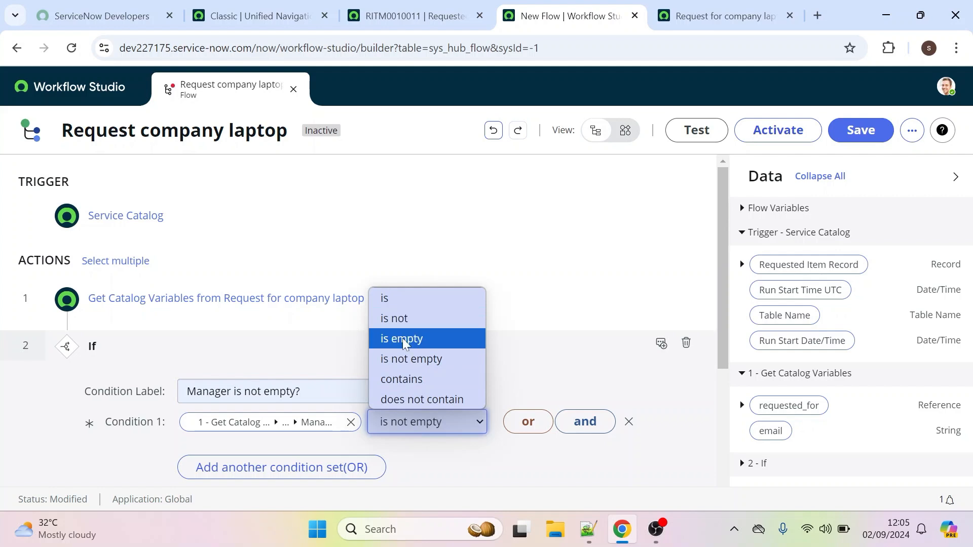
{"action": "left_click", "coordinate": [401, 322]}
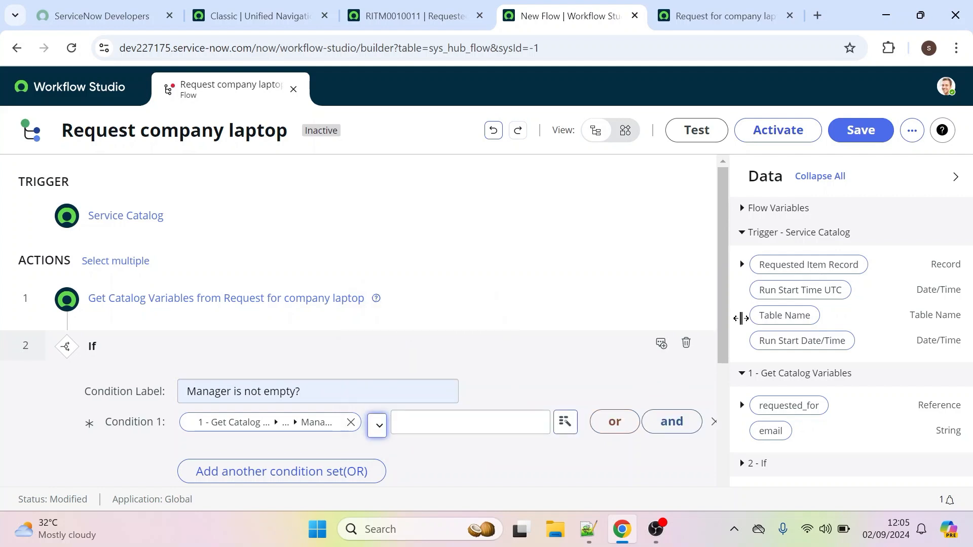
{"action": "left_click_drag", "start_coordinate": [719, 279], "coordinate": [716, 335]}
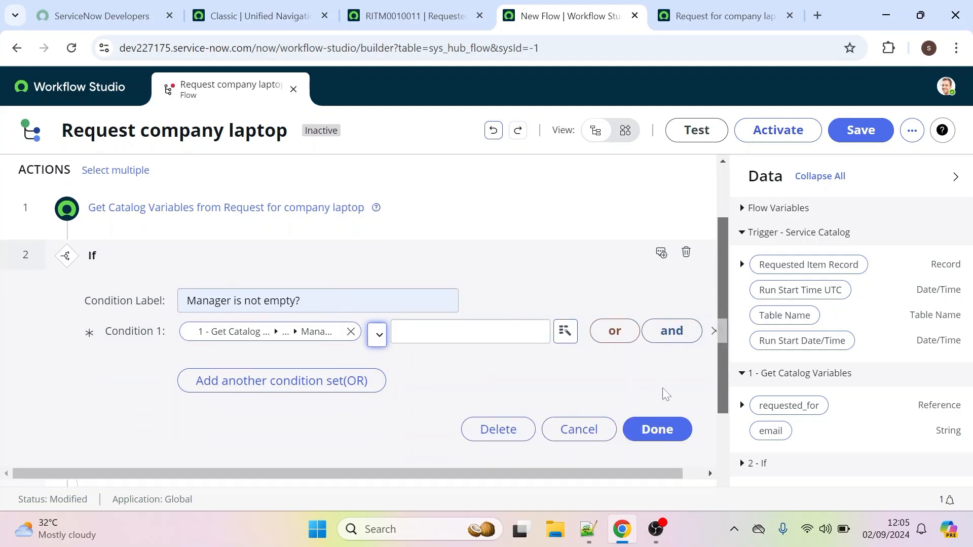
{"action": "left_click", "coordinate": [651, 430]}
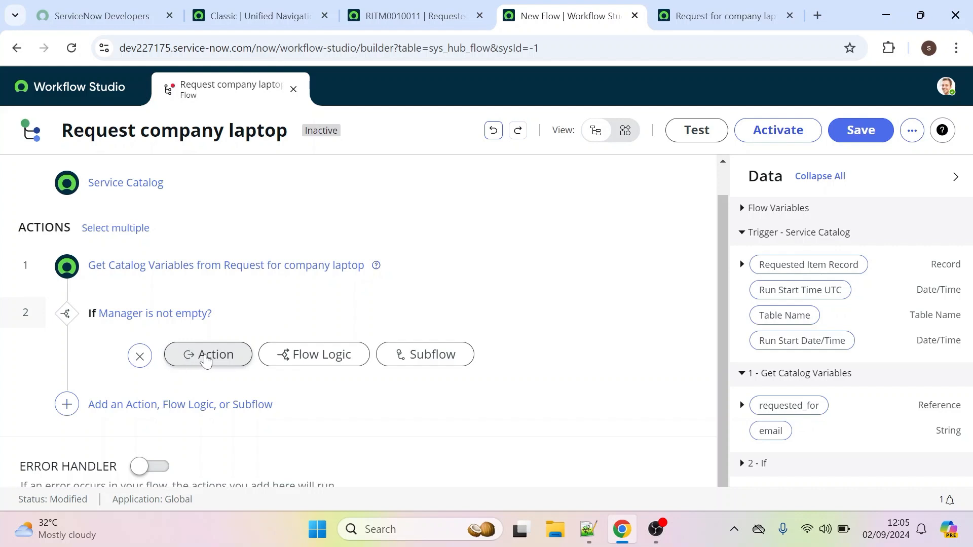
- Add an Ask For Approval action under the If branch and use the trigger's Requested Item Record as its record
{"action": "left_click", "coordinate": [211, 358]}
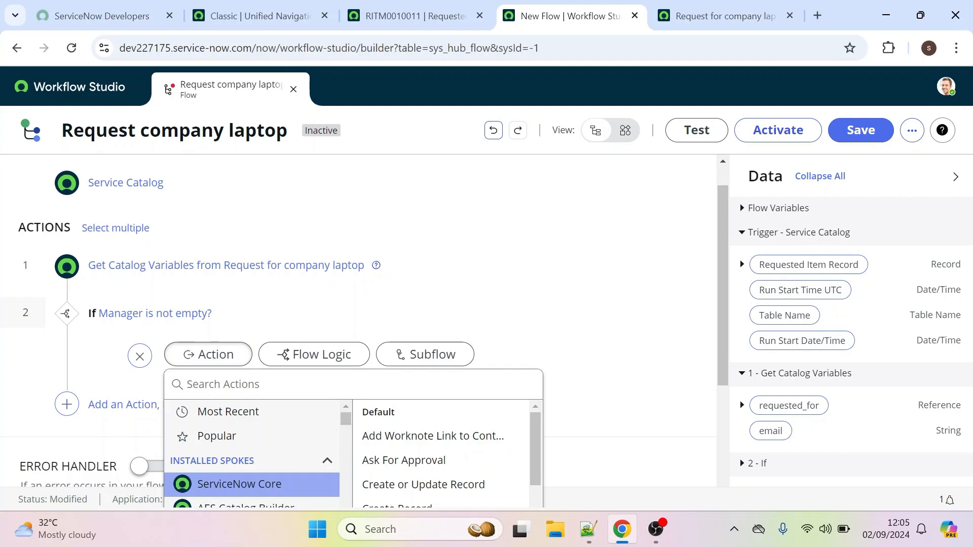
{"action": "left_click", "coordinate": [397, 459]}
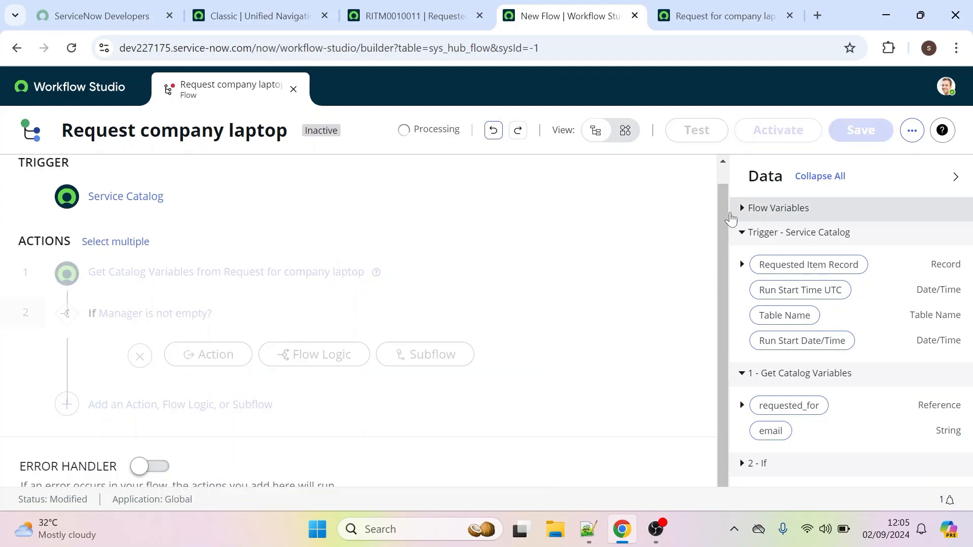
{"action": "left_click_drag", "start_coordinate": [722, 208], "coordinate": [711, 275]}
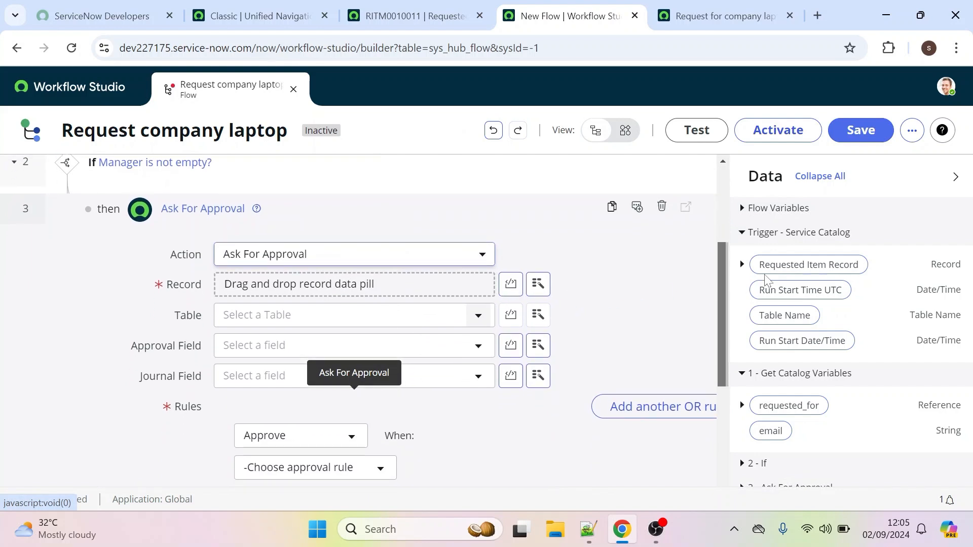
{"action": "left_click_drag", "start_coordinate": [775, 274], "coordinate": [278, 285]}
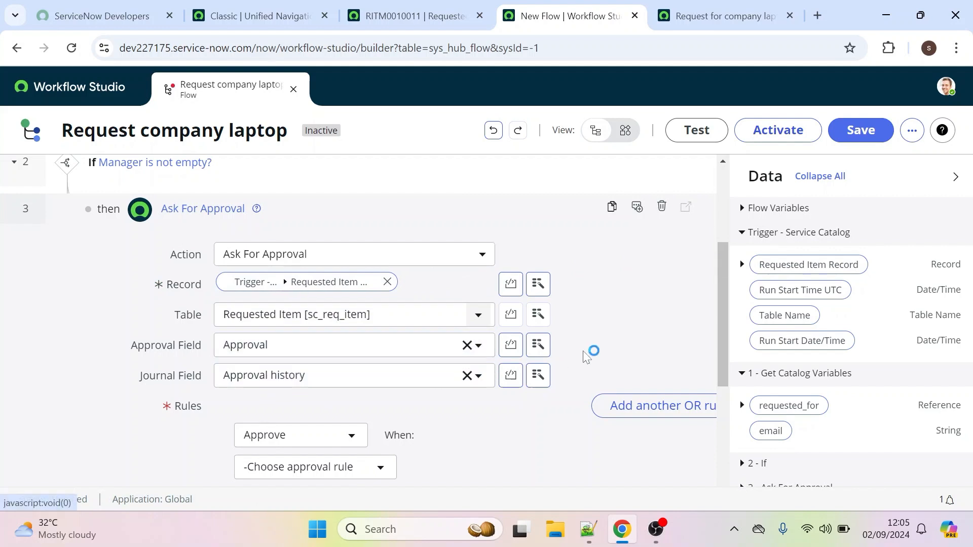
- Set the approval rule to Approve or Reject when "Anyone approves or rejects"
{"action": "scroll", "coordinate": [723, 284], "scroll_direction": "down", "scroll_amount": 2}
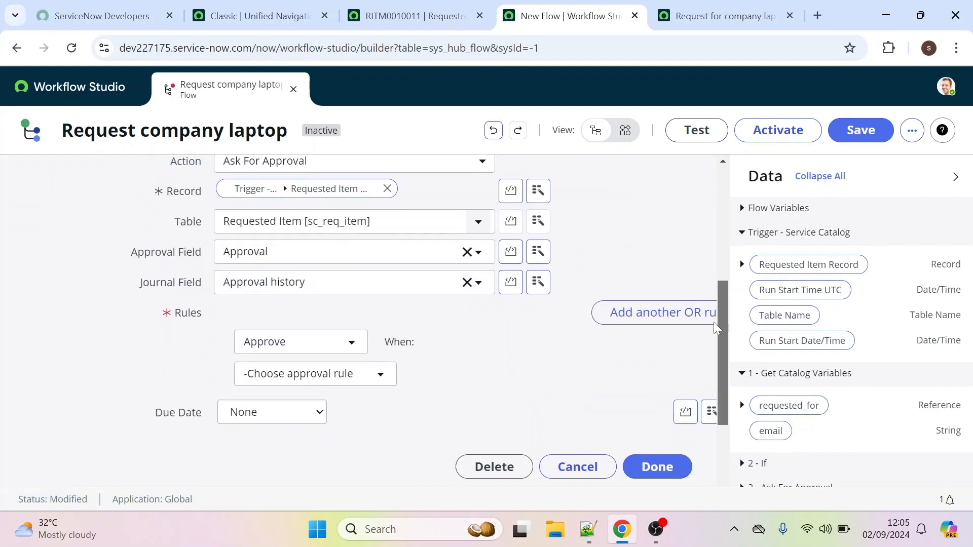
{"action": "left_click", "coordinate": [321, 344]}
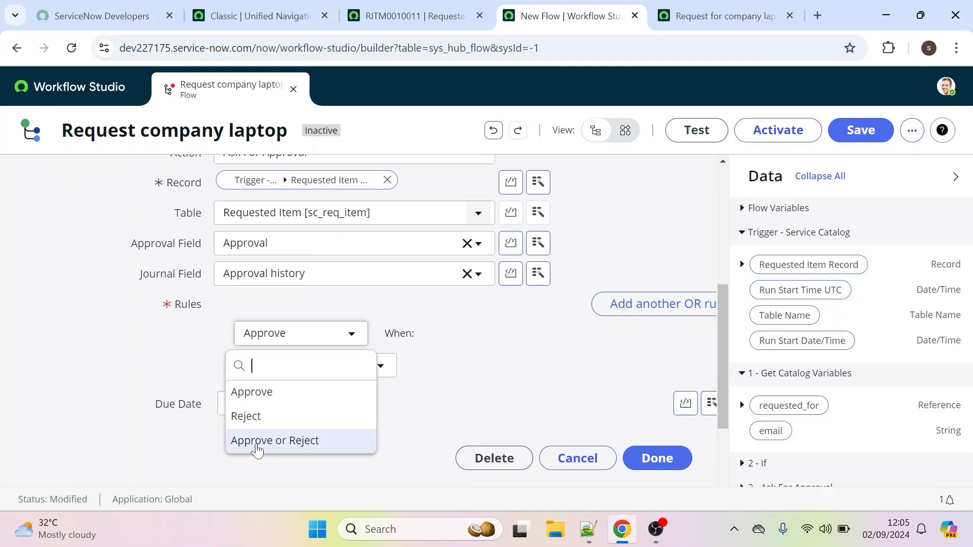
{"action": "left_click", "coordinate": [257, 450]}
{"action": "left_click", "coordinate": [362, 368]}
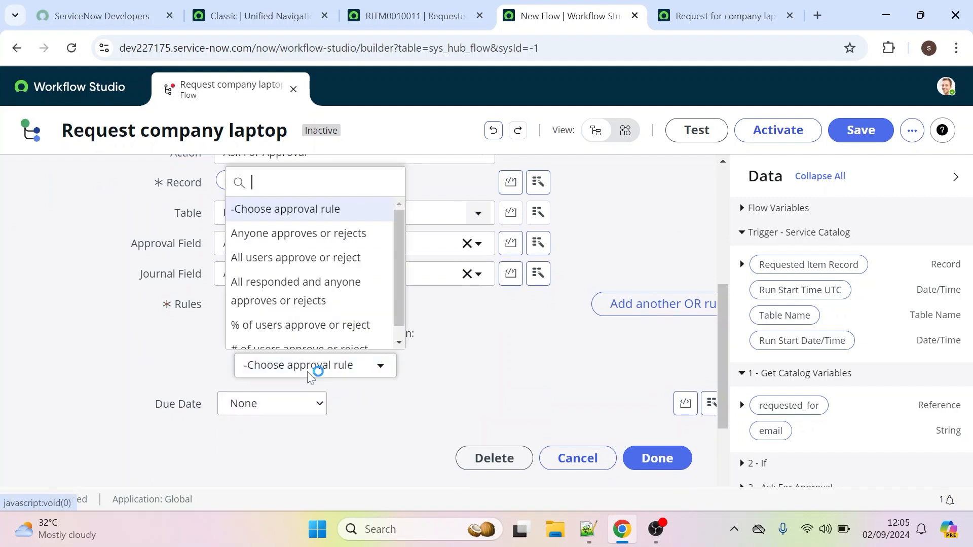
{"action": "scroll", "coordinate": [334, 284], "scroll_direction": "down", "scroll_amount": 1}
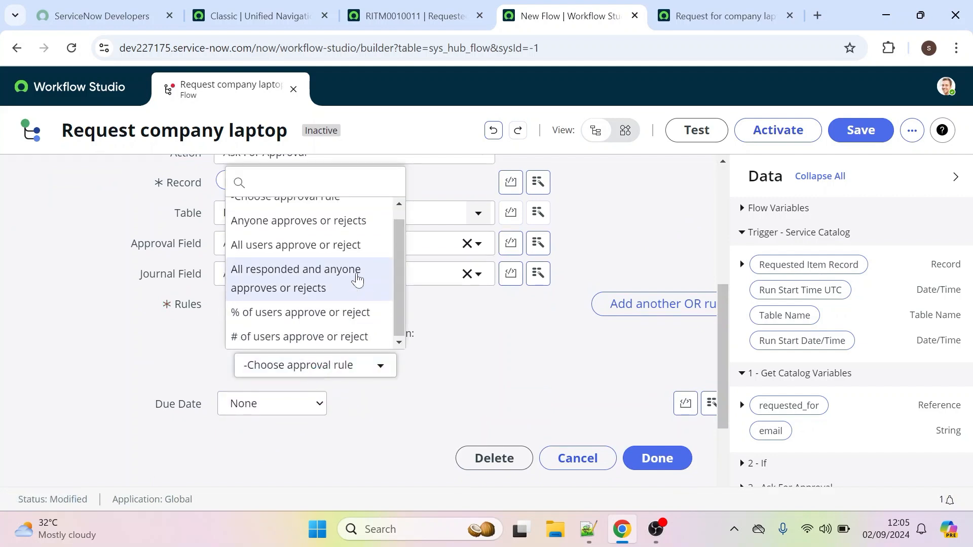
{"action": "left_click", "coordinate": [343, 231]}
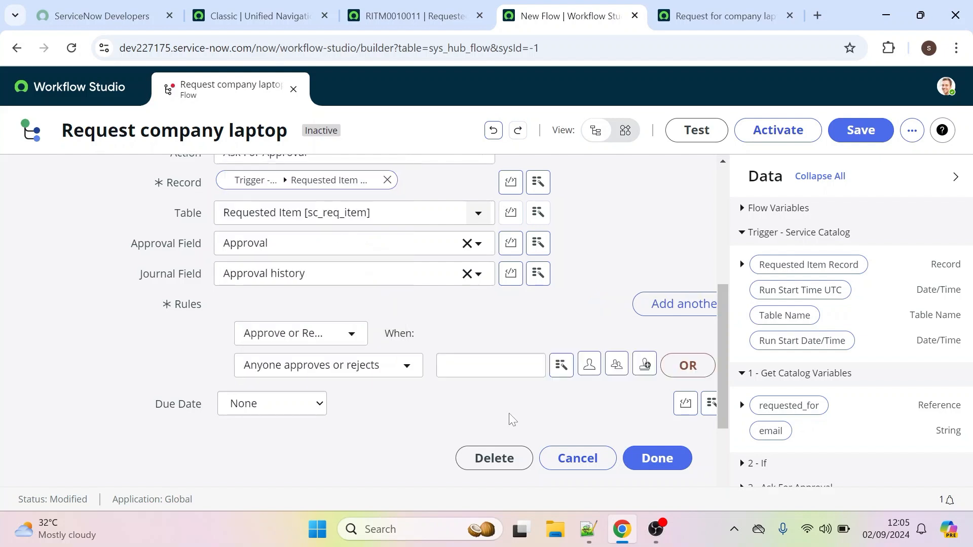
- Set the approval rule's approver to the Manager of requested_for from Get Catalog Variables and complete the Ask For Approval action
{"action": "scroll", "coordinate": [721, 400], "scroll_direction": "down", "scroll_amount": 1}
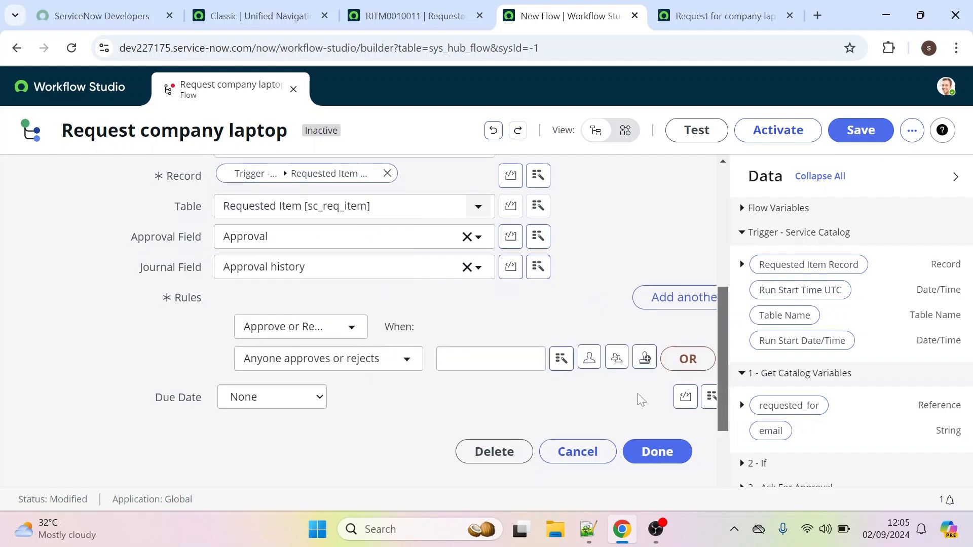
{"action": "left_click", "coordinate": [561, 361]}
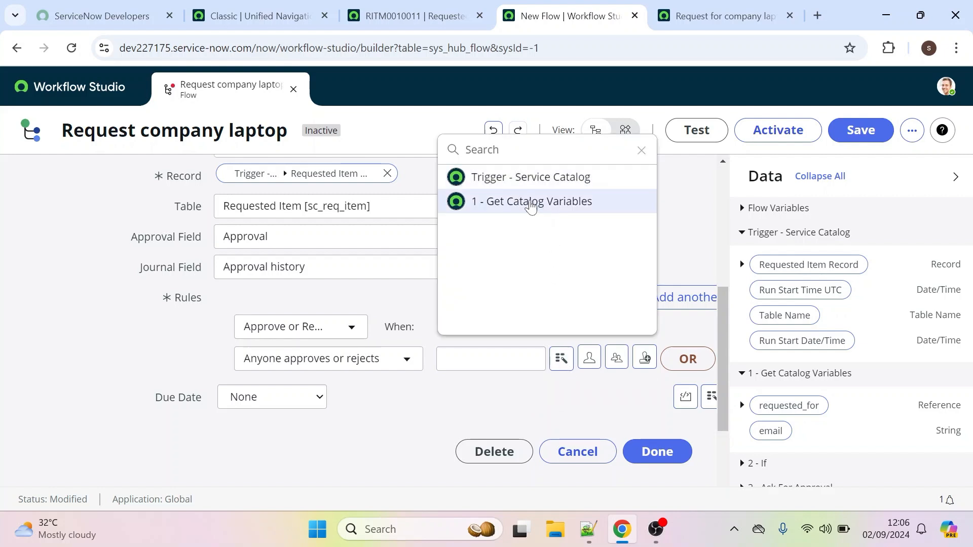
{"action": "left_click", "coordinate": [530, 205]}
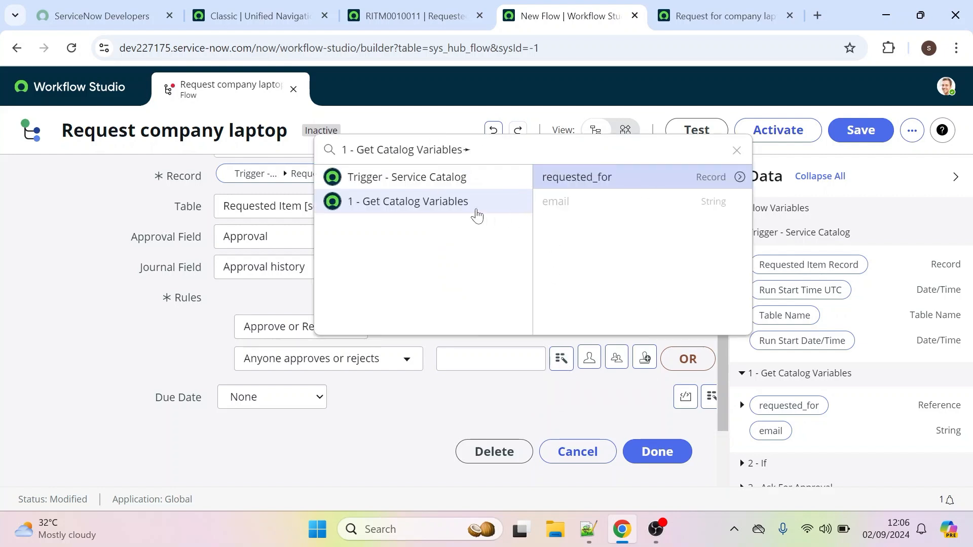
{"action": "left_click", "coordinate": [740, 177]}
{"action": "left_click_drag", "start_coordinate": [840, 185], "coordinate": [762, 250]}
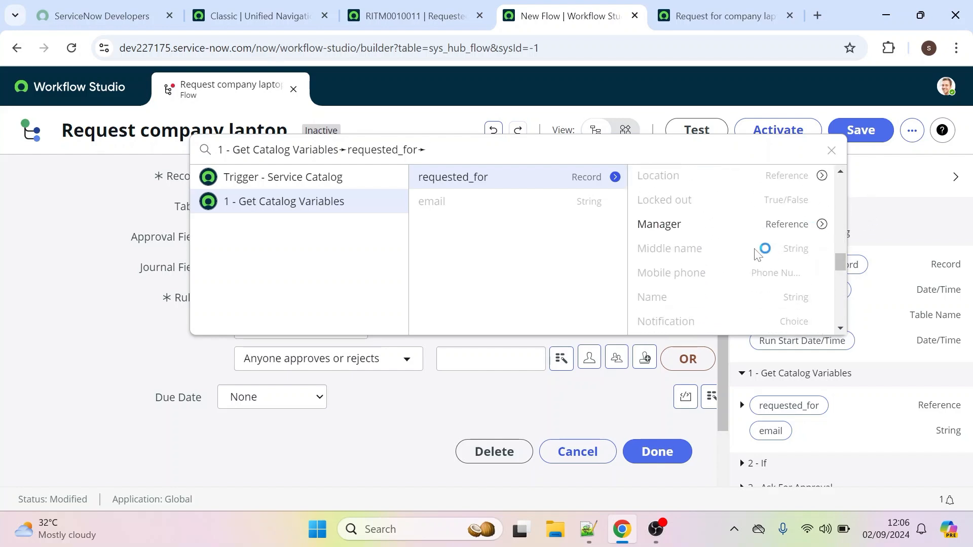
{"action": "left_click", "coordinate": [659, 224]}
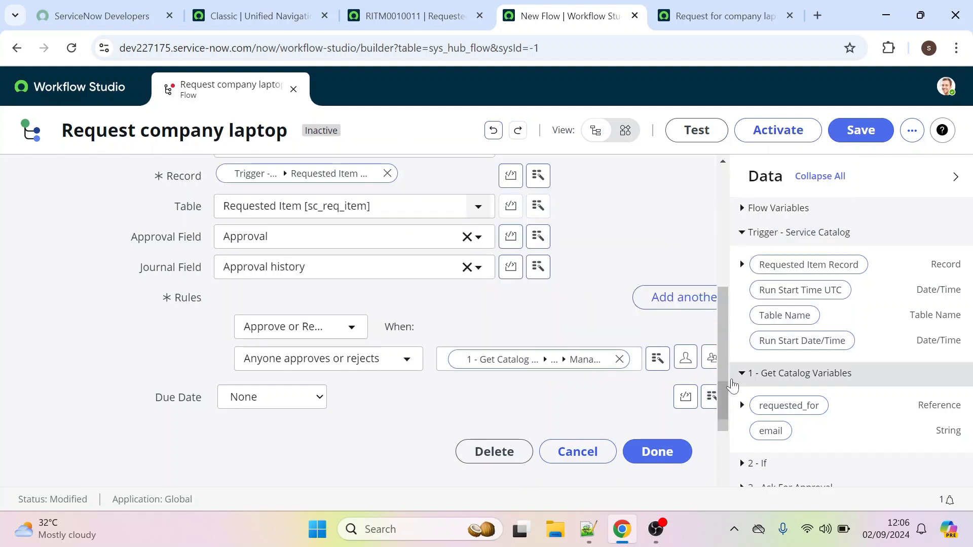
{"action": "left_click_drag", "start_coordinate": [722, 379], "coordinate": [712, 415]}
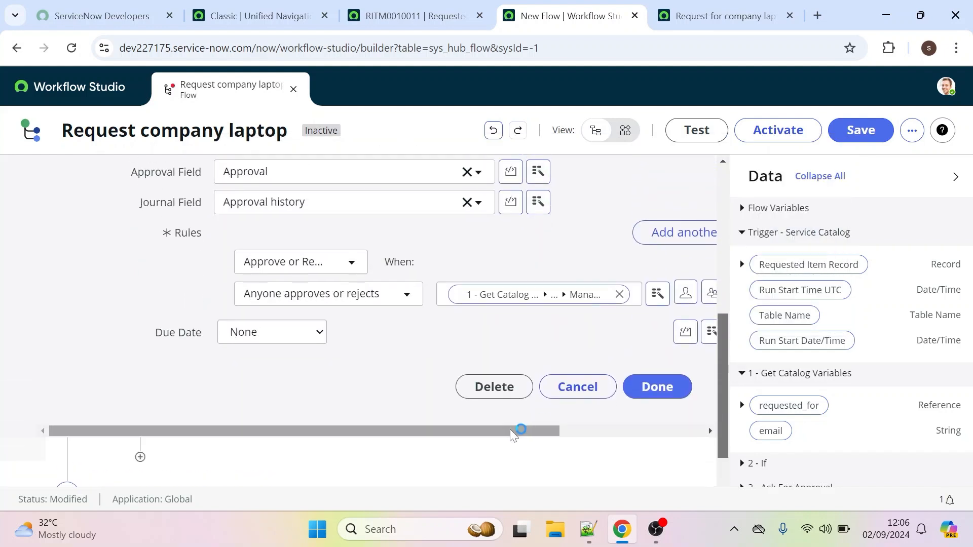
{"action": "left_click_drag", "start_coordinate": [491, 434], "coordinate": [596, 435]}
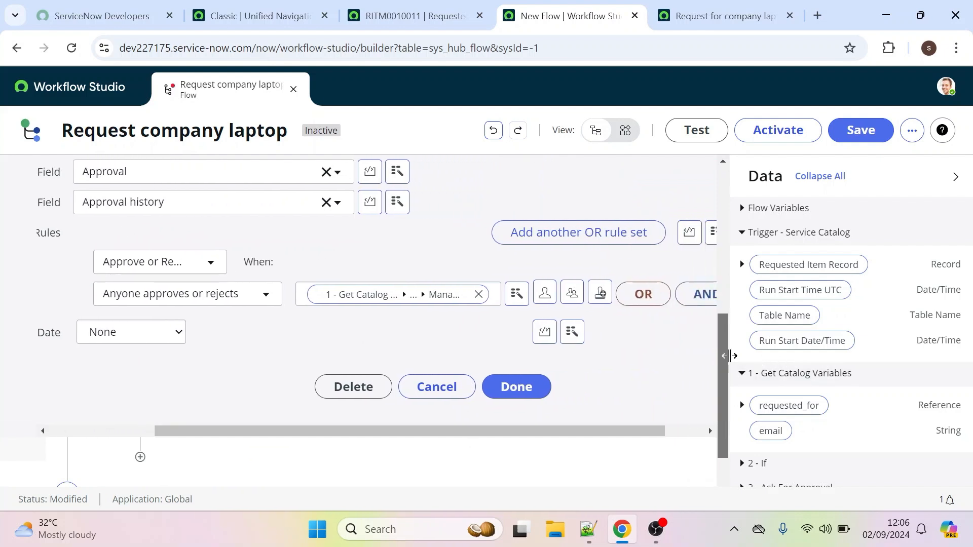
{"action": "scroll", "coordinate": [723, 354], "scroll_direction": "up", "scroll_amount": 1}
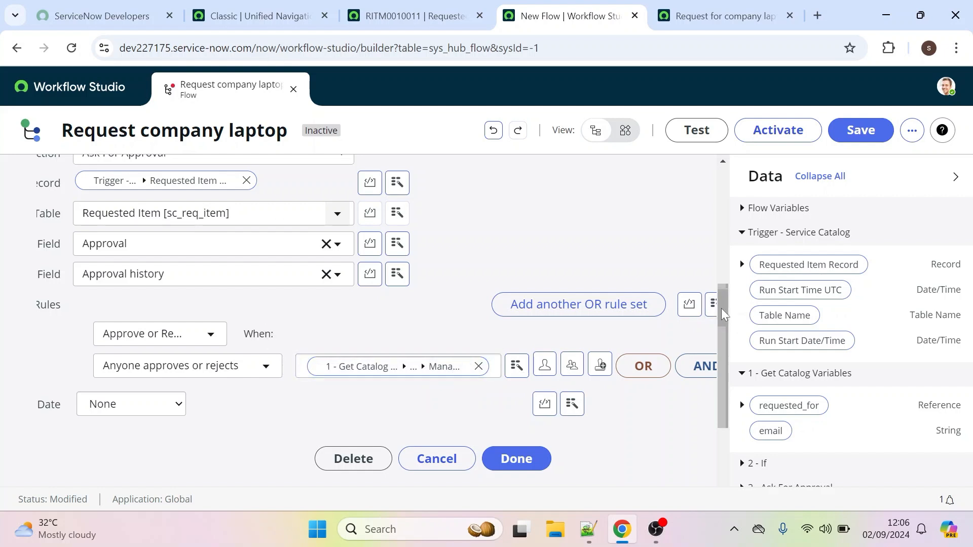
{"action": "scroll", "coordinate": [556, 352], "scroll_direction": "down", "scroll_amount": 3}
{"action": "left_click", "coordinate": [523, 342]}
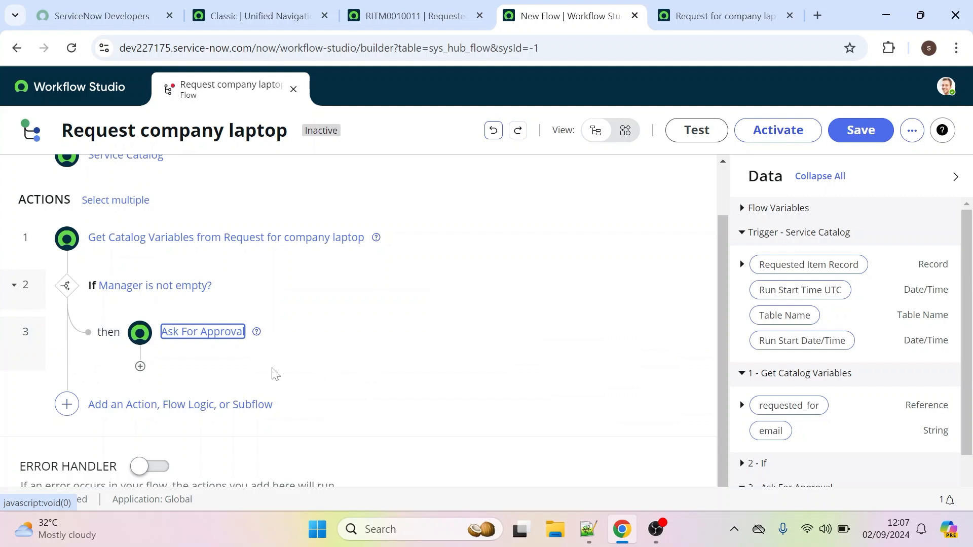
- Add an If after Ask For Approval within the manager branch, with the condition label "If Manager Approves..?"
{"action": "left_click", "coordinate": [142, 373]}
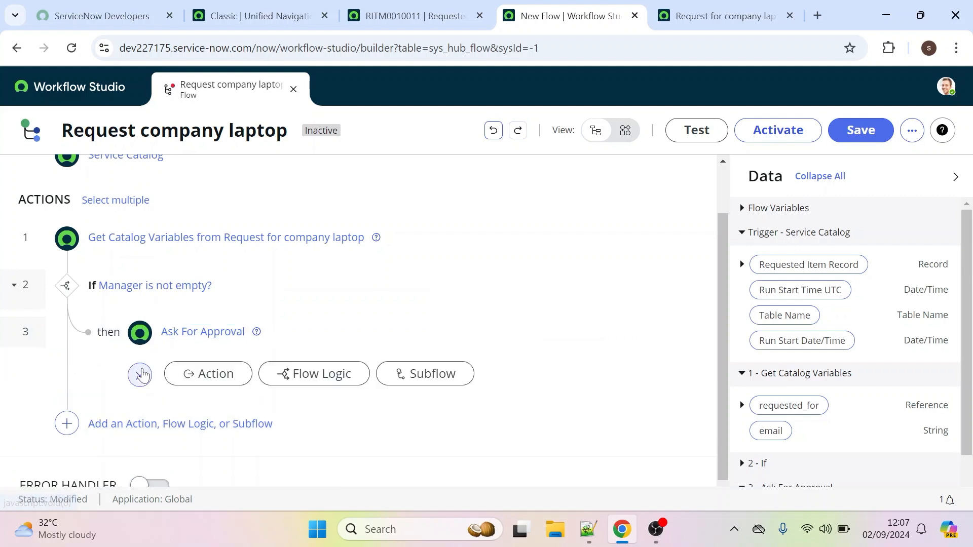
{"action": "left_click", "coordinate": [308, 390]}
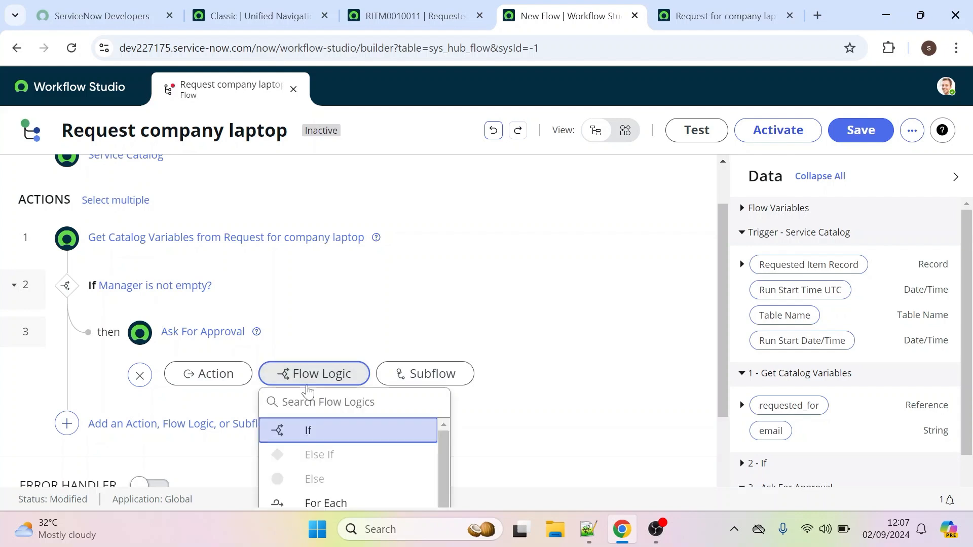
{"action": "left_click", "coordinate": [319, 431]}
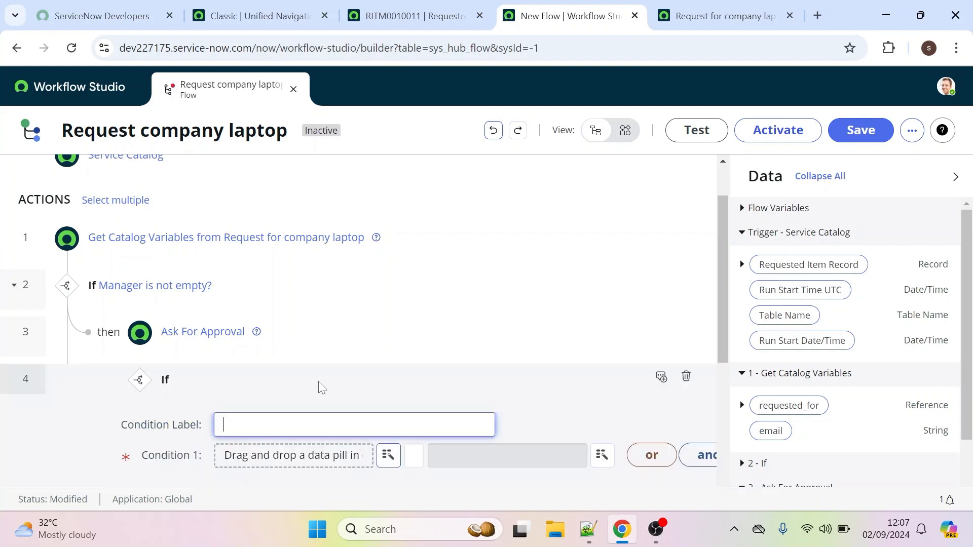
{"action": "type", "text": "I"}
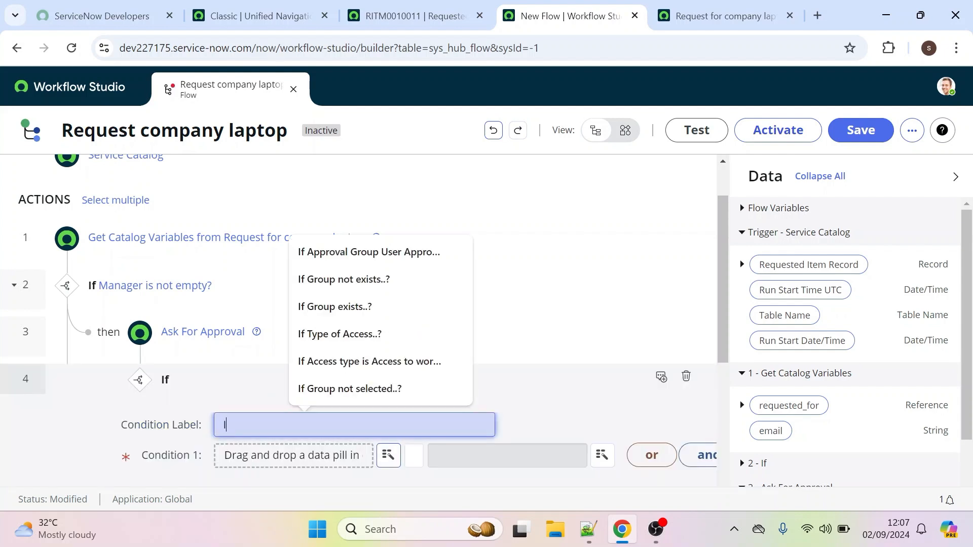
{"action": "type", "text": "f Manager App"}
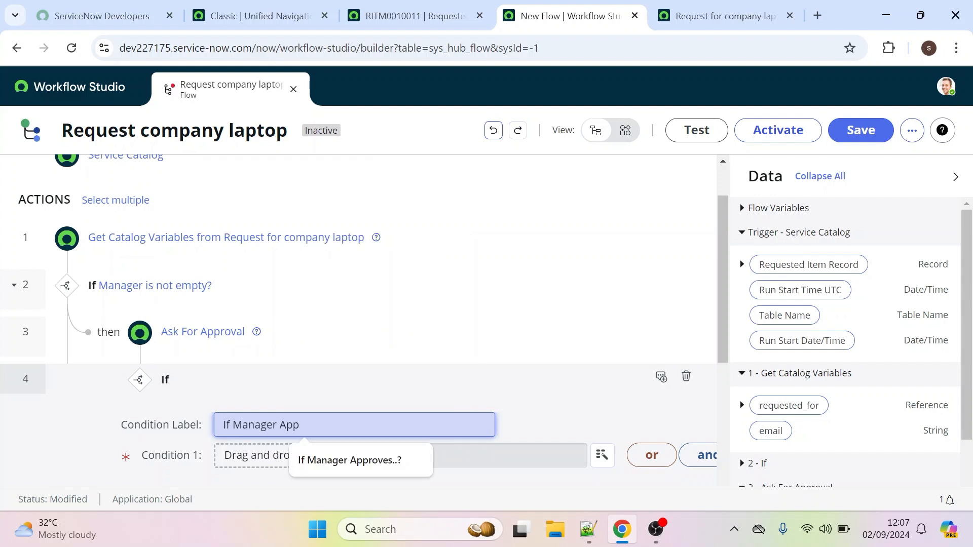
{"action": "left_click", "coordinate": [349, 460]}
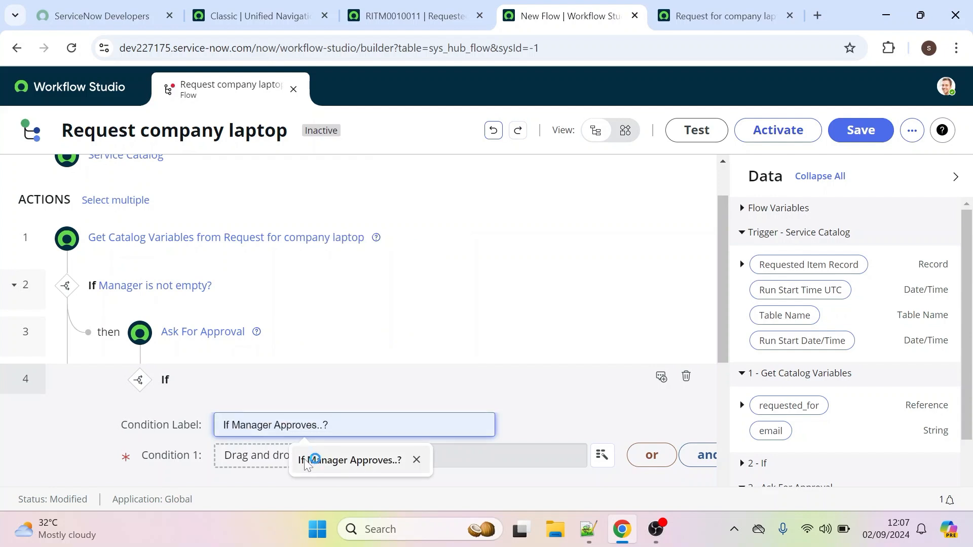
- Set Condition 1 to the Approval State from Ask For Approval with the value Approved, completing the nested If
{"action": "scroll", "coordinate": [723, 334], "scroll_direction": "down", "scroll_amount": 2}
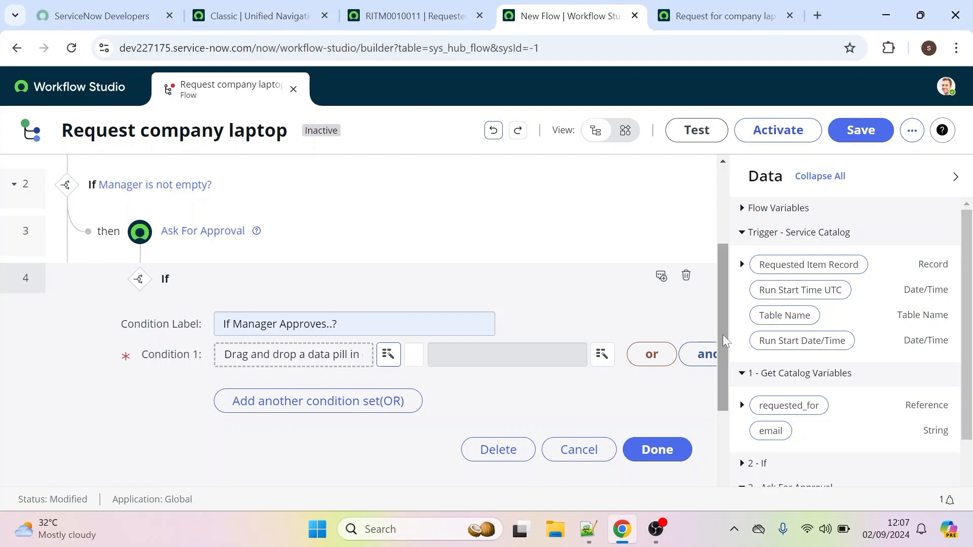
{"action": "left_click", "coordinate": [393, 361]}
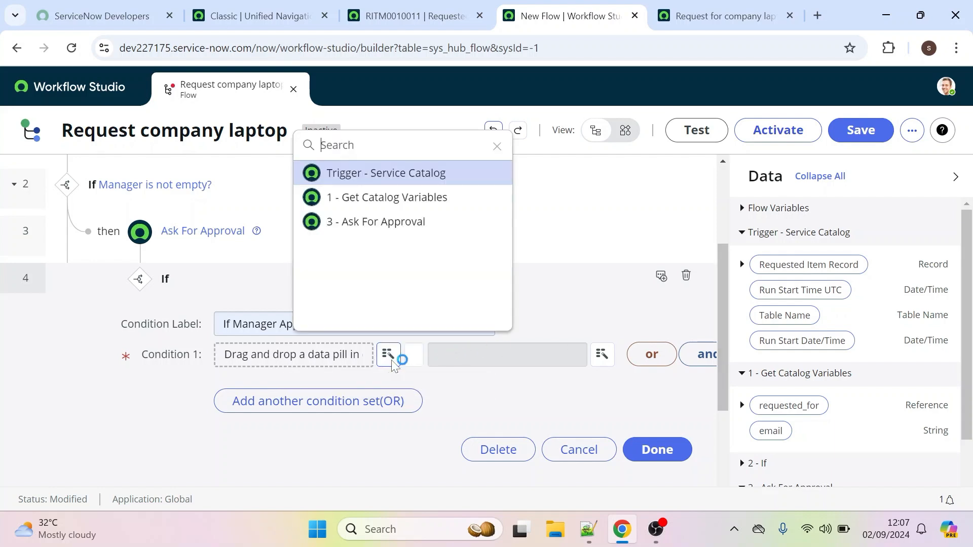
{"action": "left_click", "coordinate": [373, 229]}
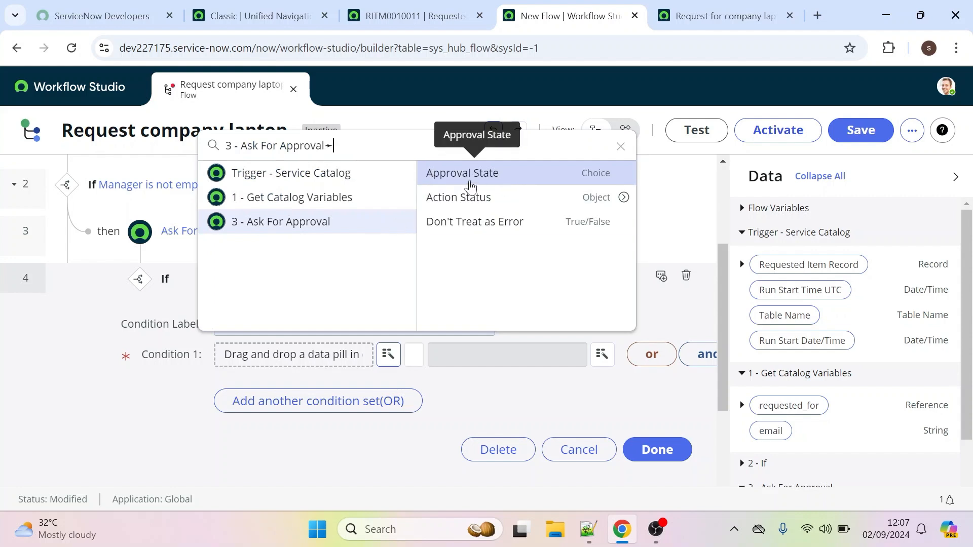
{"action": "left_click", "coordinate": [489, 173]}
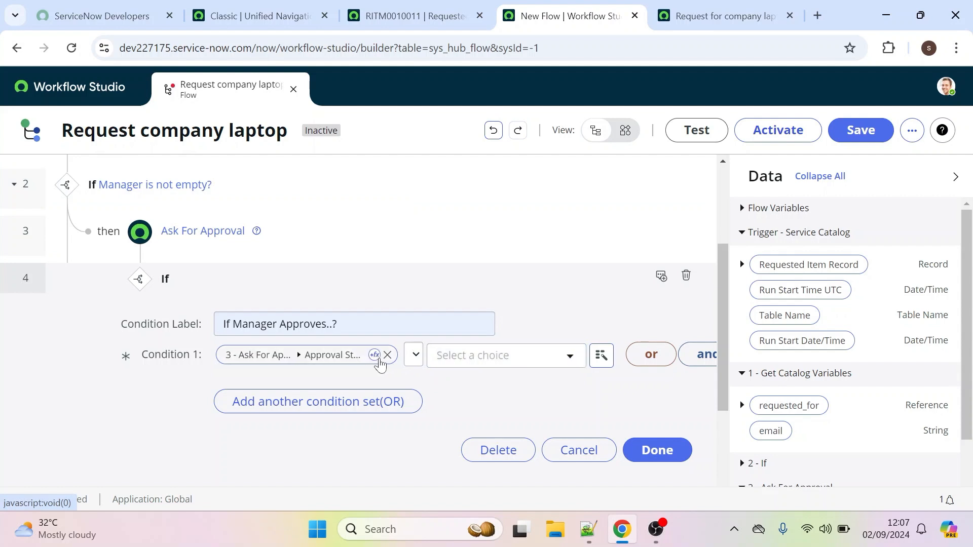
{"action": "left_click", "coordinate": [458, 364]}
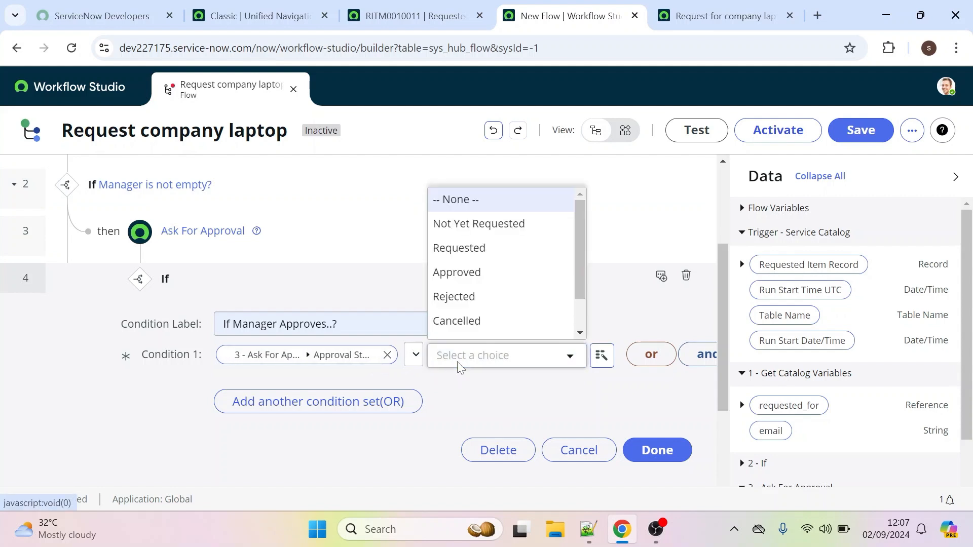
{"action": "left_click", "coordinate": [465, 276]}
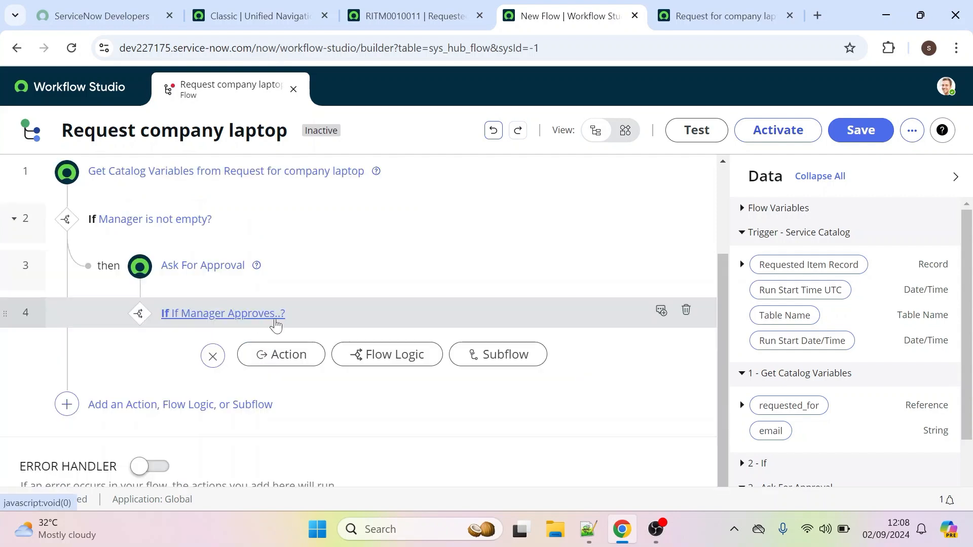
- Add a Create Catalog Task action under the "If Manager Approves..?" condition
{"action": "left_click", "coordinate": [268, 364]}
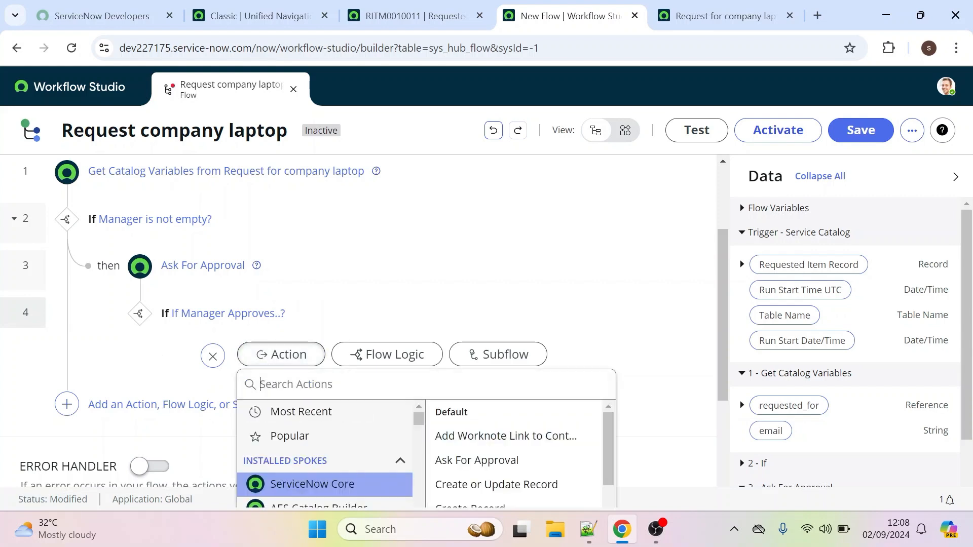
{"action": "type", "text": "c"}
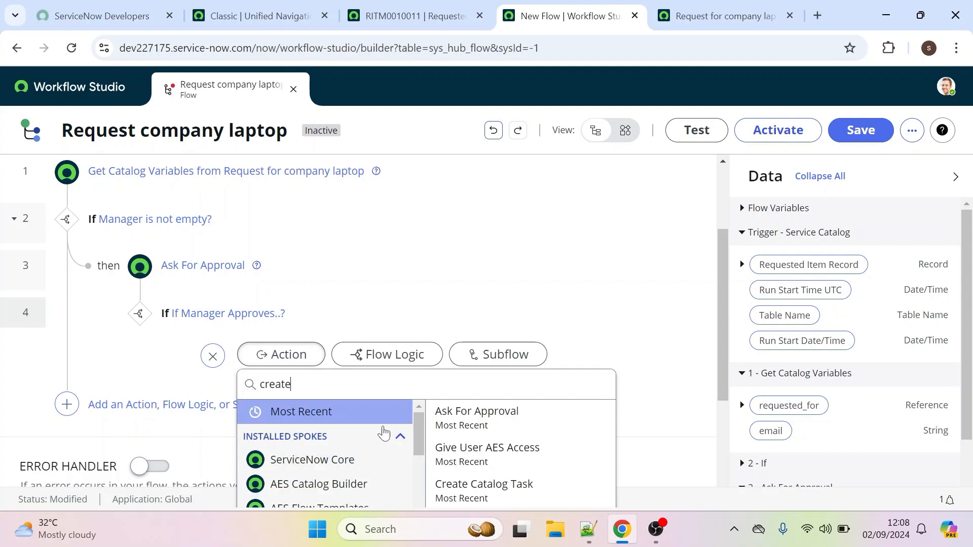
{"action": "type", "text": "reate"}
{"action": "left_click", "coordinate": [483, 485]}
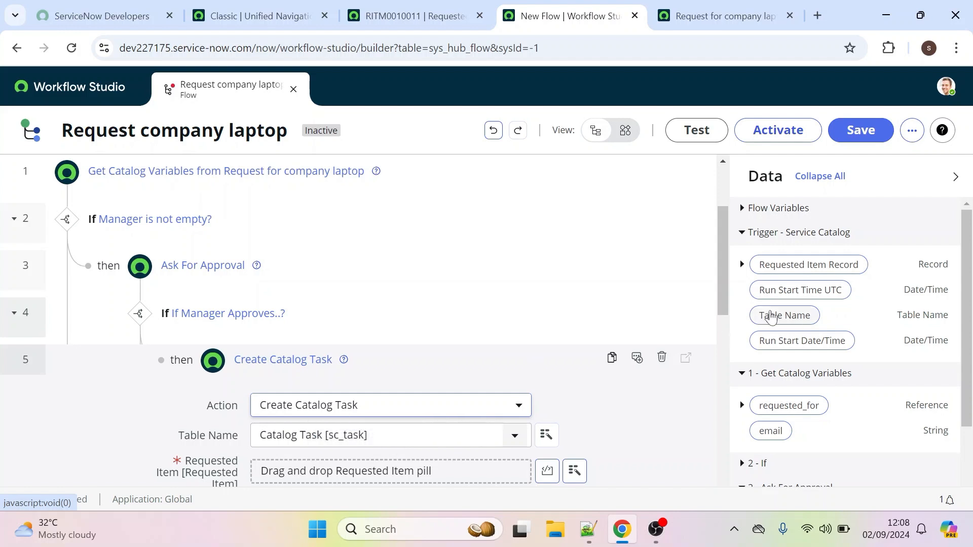
- Use the trigger's Requested Item Record as the task's requested item and set its short description to "task 1"
{"action": "left_click_drag", "start_coordinate": [725, 272], "coordinate": [720, 316]}
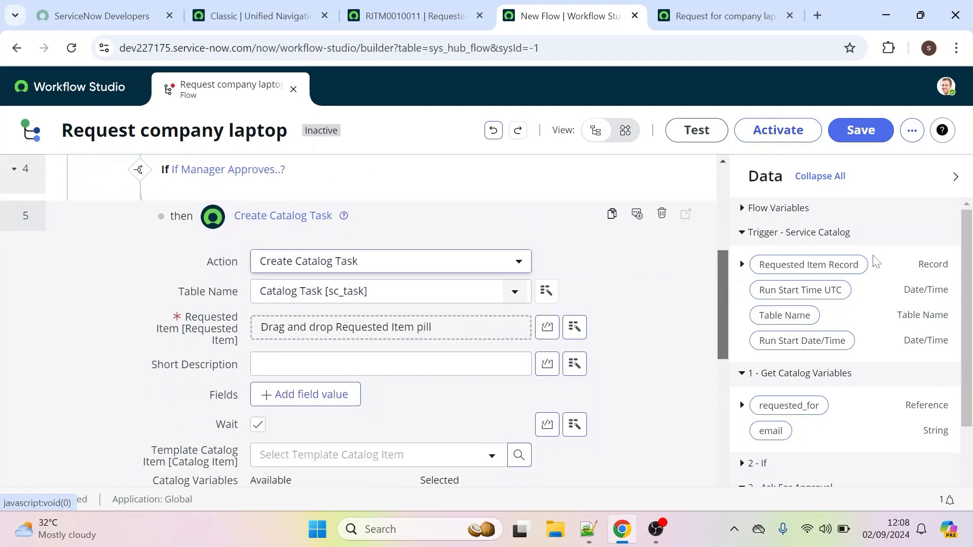
{"action": "left_click_drag", "start_coordinate": [814, 265], "coordinate": [413, 327]}
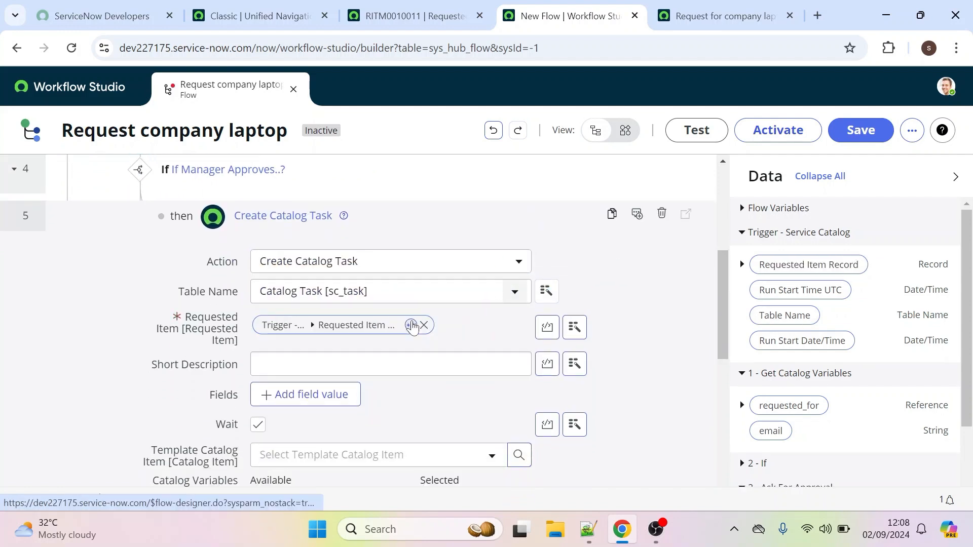
{"action": "left_click", "coordinate": [401, 364]}
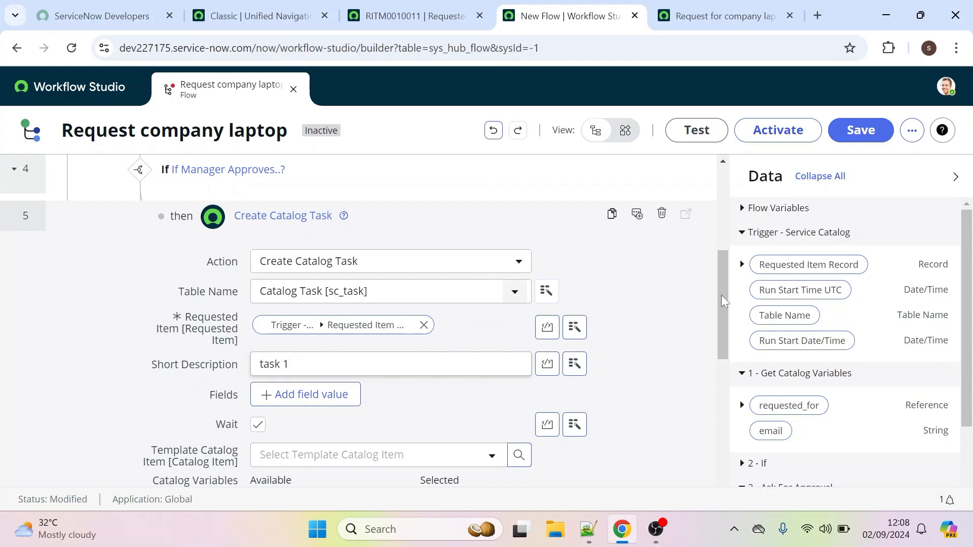
- Set the task's template catalog item to Request for company laptop, select the variables requested_for and email, and complete the action
{"action": "left_click_drag", "start_coordinate": [721, 295], "coordinate": [707, 346]}
{"action": "left_click", "coordinate": [388, 289]}
{"action": "type", "text": "r"}
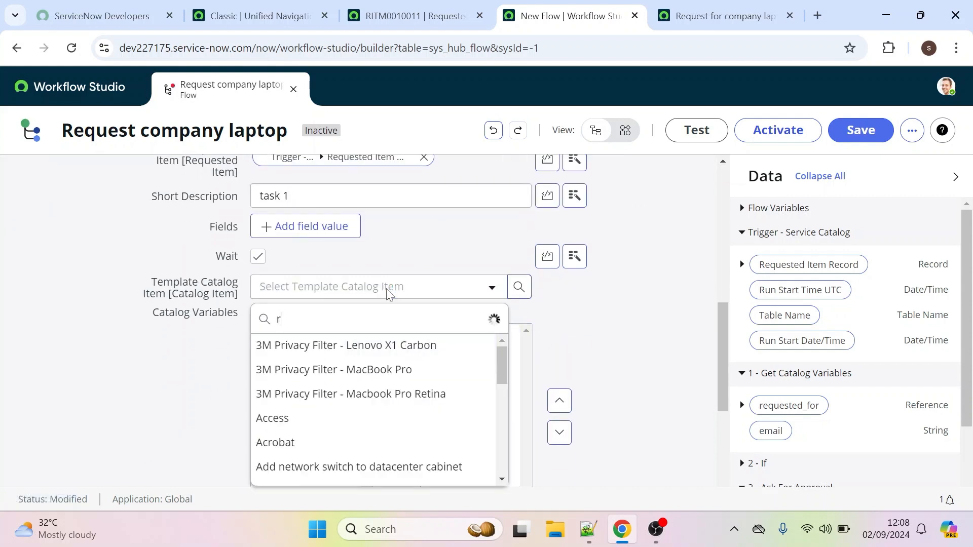
{"action": "type", "text": "equest f"}
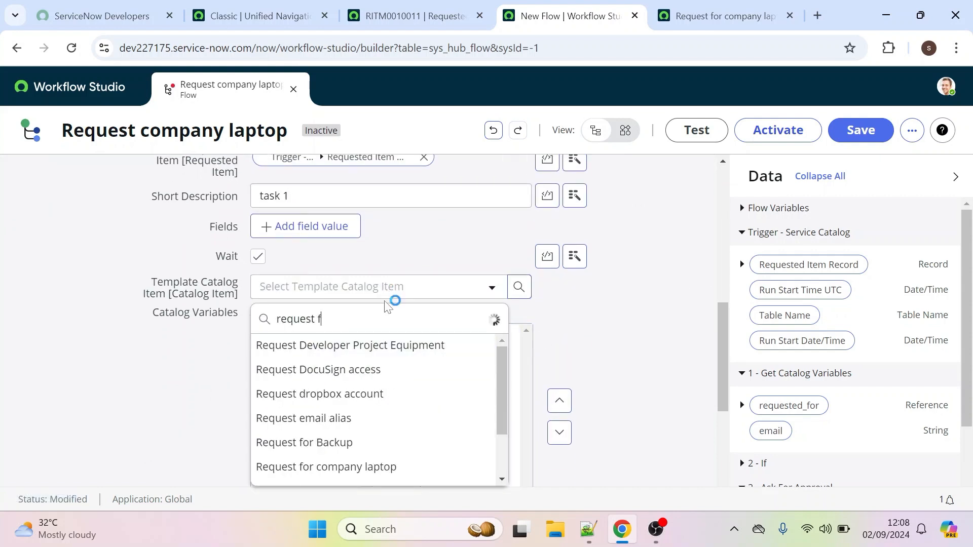
{"action": "type", "text": "o"}
{"action": "left_click", "coordinate": [328, 371]}
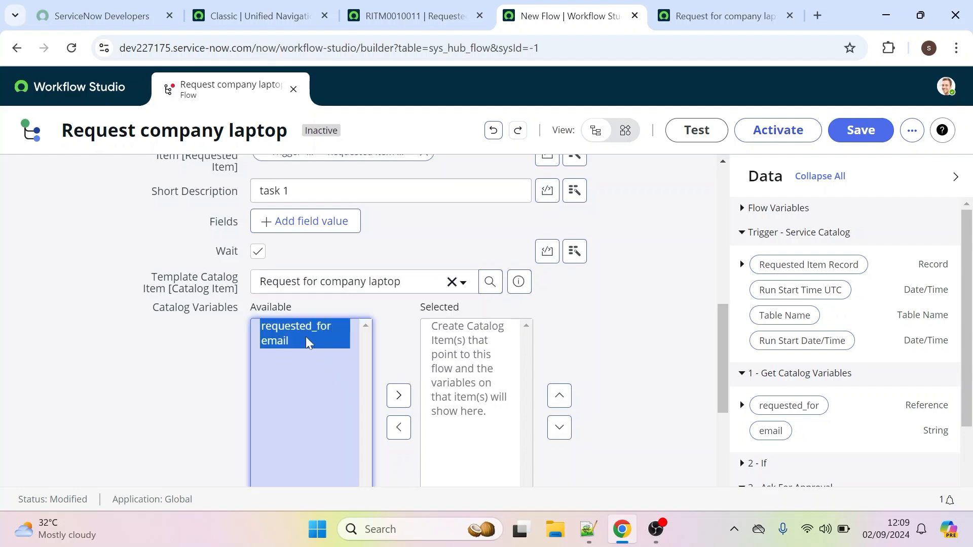
{"action": "left_click", "coordinate": [398, 396]}
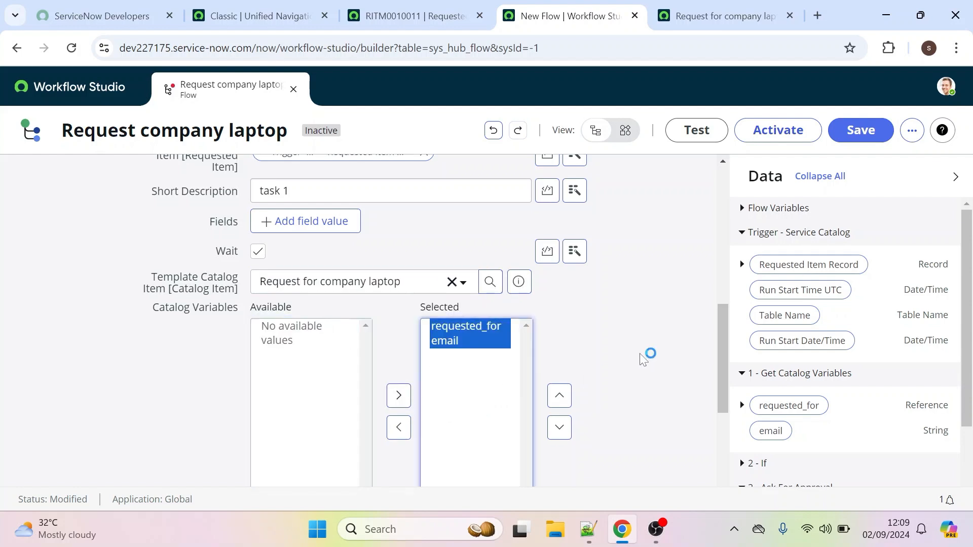
{"action": "scroll", "coordinate": [721, 329], "scroll_direction": "down", "scroll_amount": 3}
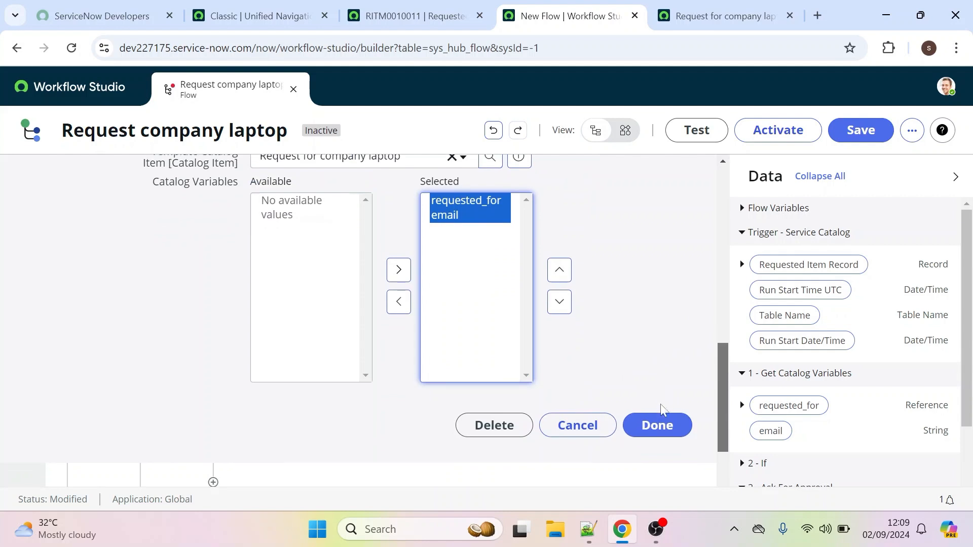
{"action": "left_click", "coordinate": [655, 429]}
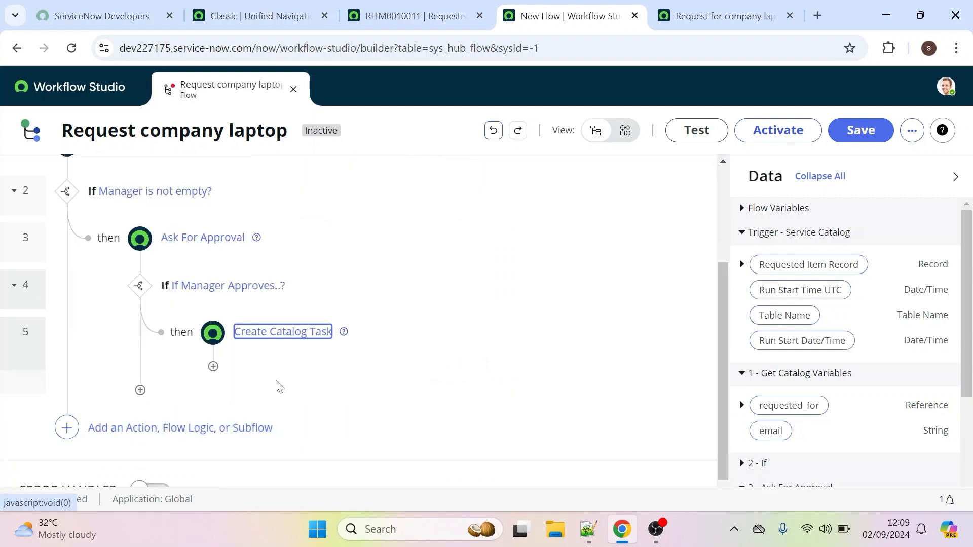
- Add a second Create Catalog Task action after the first, using the trigger's Requested Item Record and the short description "task 2"
{"action": "left_click", "coordinate": [213, 374]}
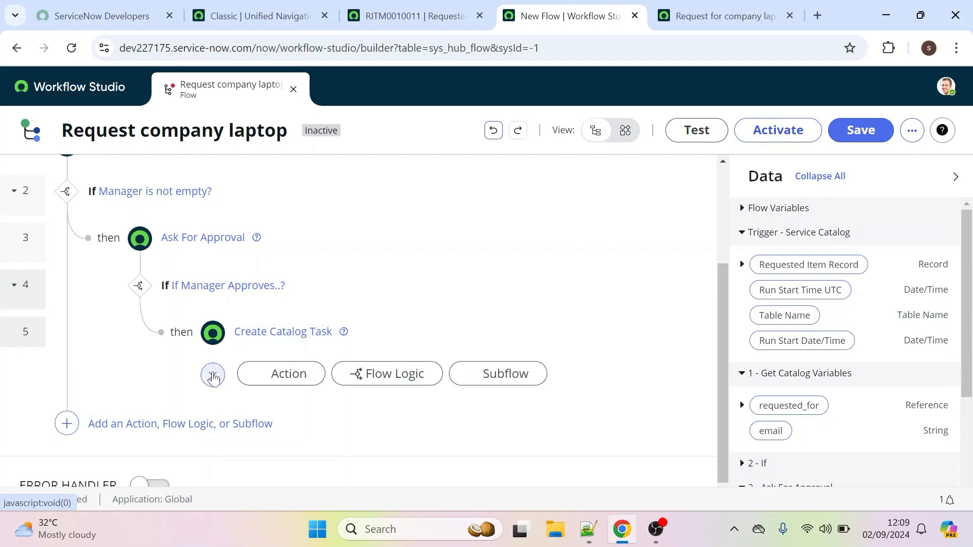
{"action": "left_click", "coordinate": [296, 377]}
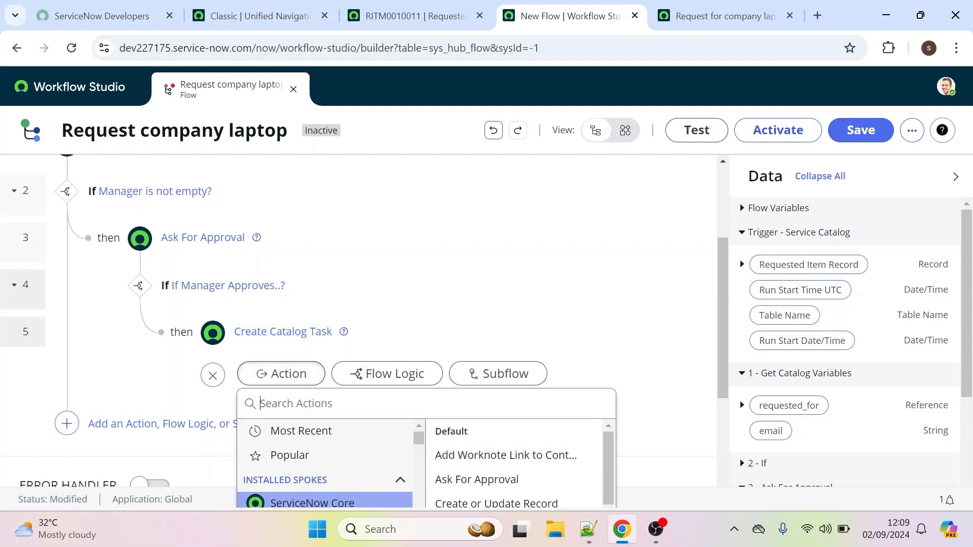
{"action": "type", "text": "create"}
{"action": "left_click_drag", "start_coordinate": [723, 284], "coordinate": [712, 349]}
{"action": "left_click", "coordinate": [506, 361]}
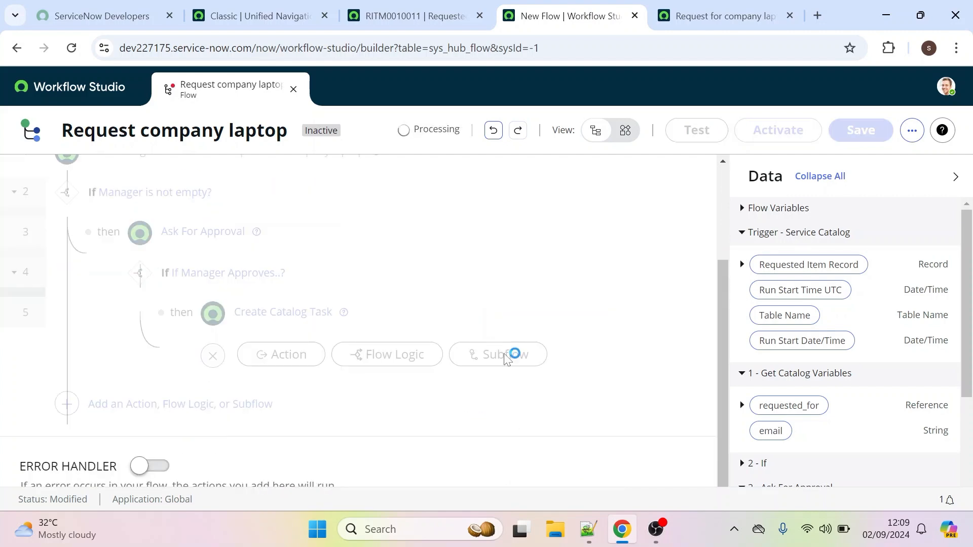
{"action": "left_click_drag", "start_coordinate": [785, 268], "coordinate": [373, 346]}
{"action": "left_click", "coordinate": [375, 381]}
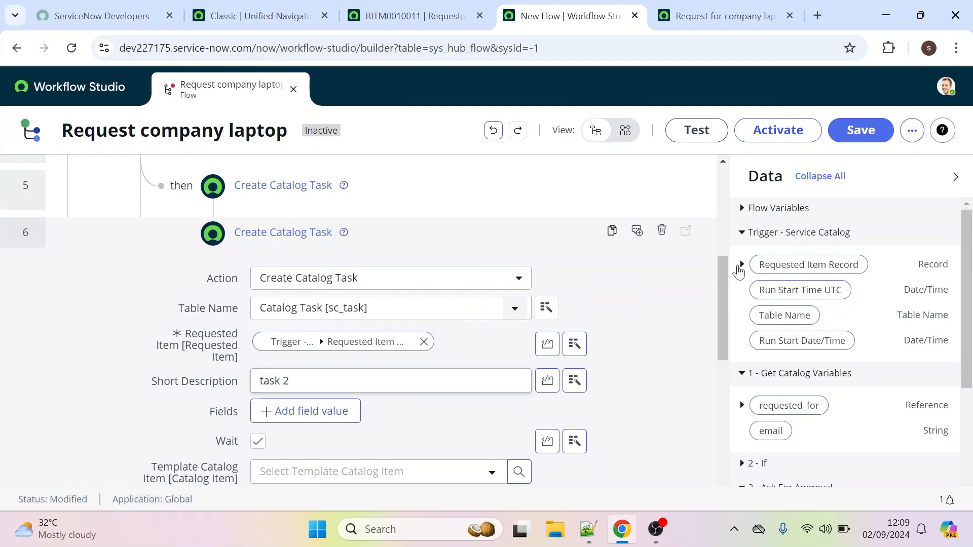
- Set the second task's template catalog item to Request for company laptop
{"action": "left_click_drag", "start_coordinate": [722, 269], "coordinate": [721, 330]}
{"action": "left_click", "coordinate": [347, 250]}
{"action": "type", "text": "r"}
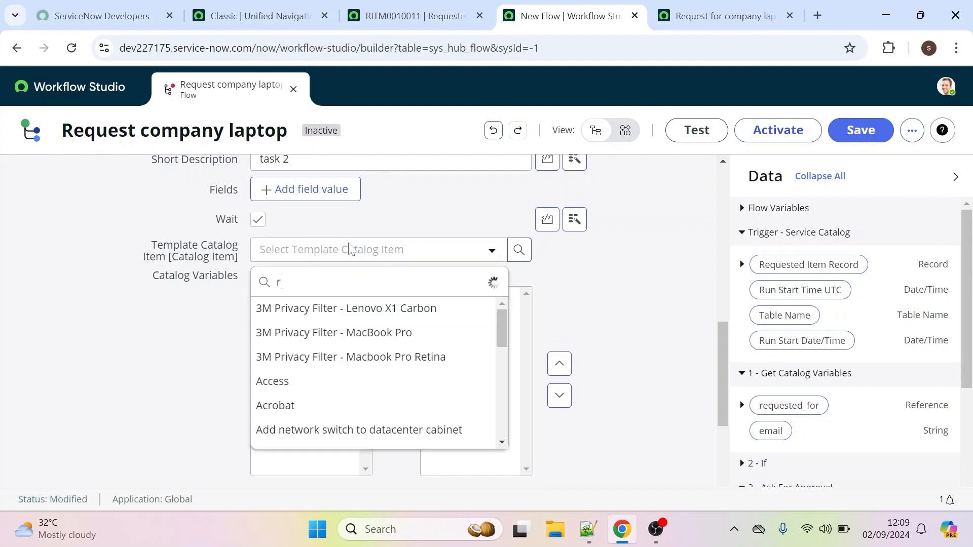
{"action": "type", "text": "equest co"}
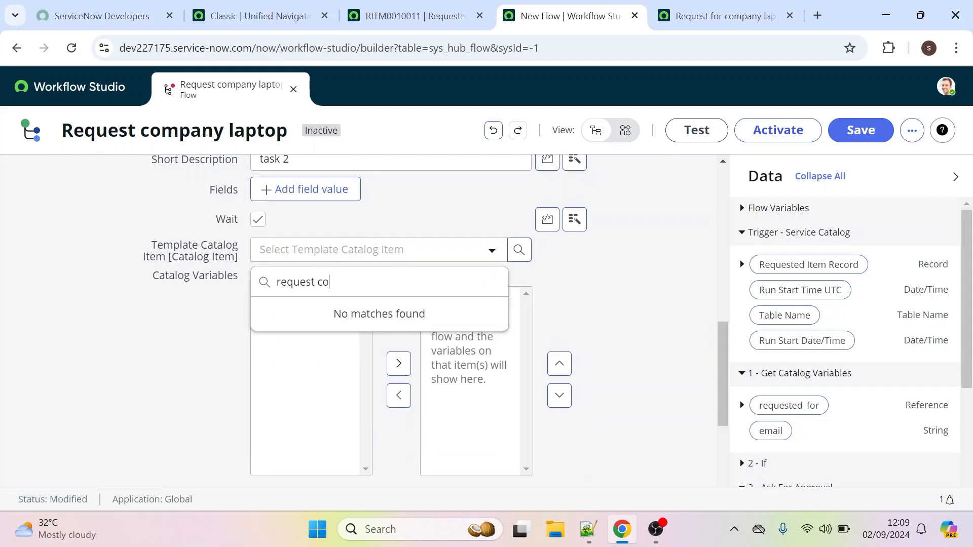
{"action": "key", "text": "BackSpace"}
{"action": "key", "text": "BackSpace"}
{"action": "key", "text": "BackSpace"}
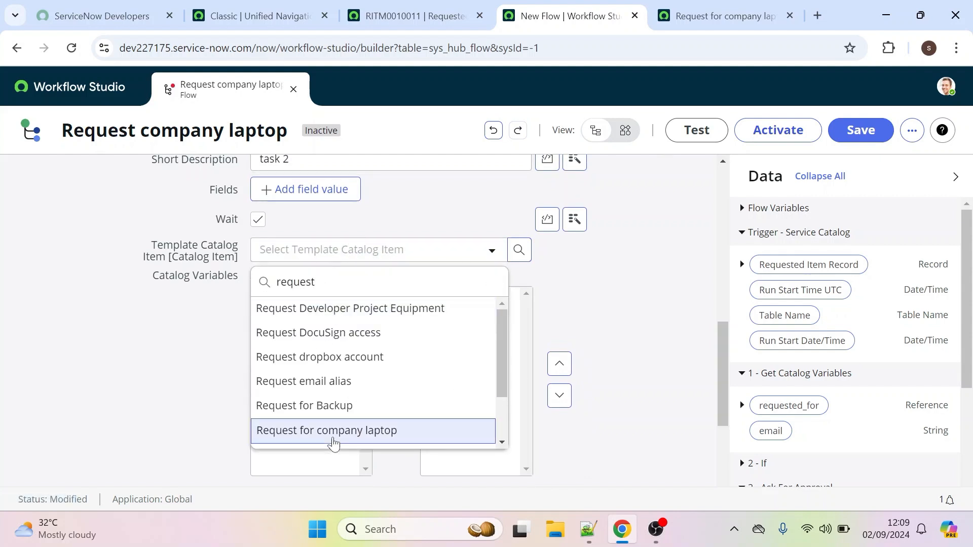
{"action": "left_click", "coordinate": [326, 429]}
- Select the catalog variables requested_for and email for the second task and complete the action
{"action": "left_click", "coordinate": [314, 305]}
{"action": "key", "text": "ctrl+a"}
{"action": "left_click", "coordinate": [401, 366]}
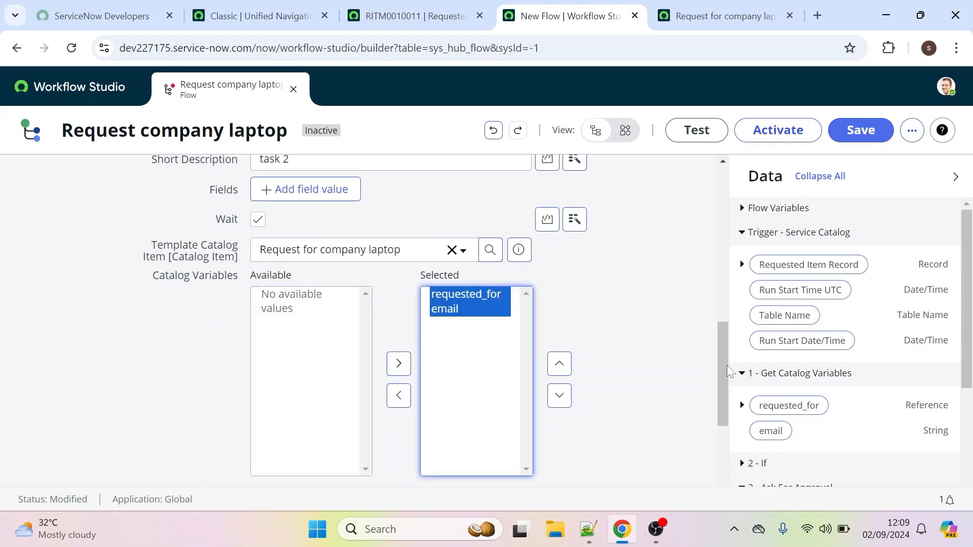
{"action": "scroll", "coordinate": [720, 348], "scroll_direction": "down", "scroll_amount": 3}
{"action": "left_click", "coordinate": [654, 347]}
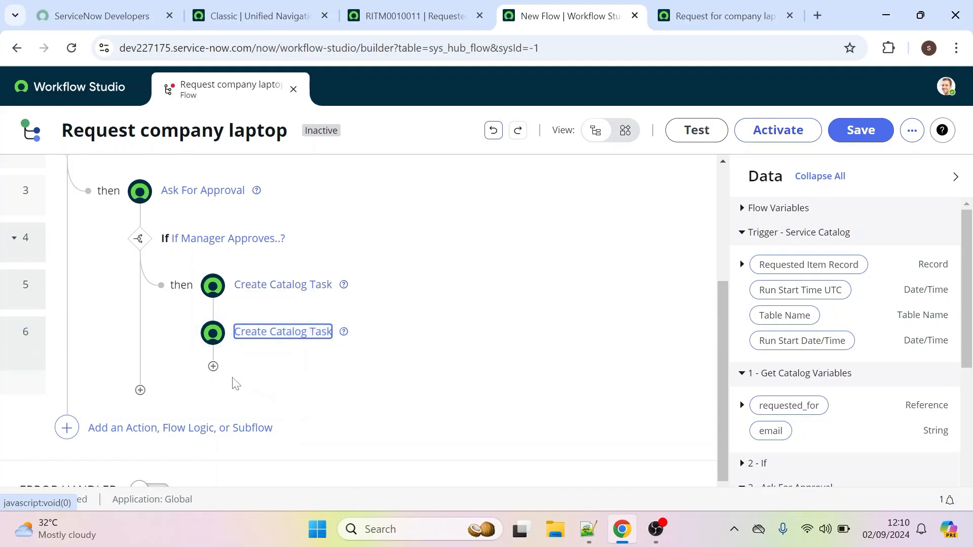
- Add an Update Record action after the second catalog task, using the trigger's Requested Item Record as its record
{"action": "left_click", "coordinate": [213, 365]}
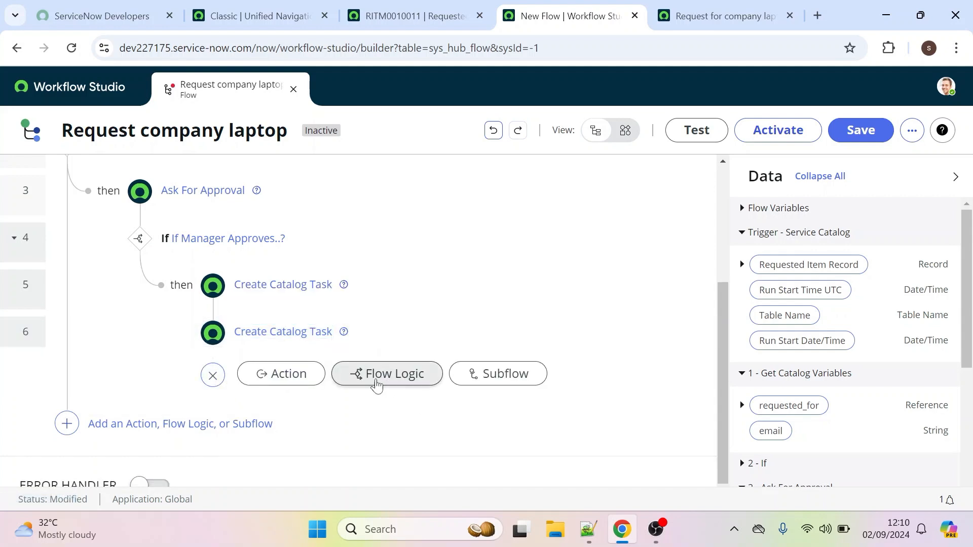
{"action": "left_click", "coordinate": [300, 378]}
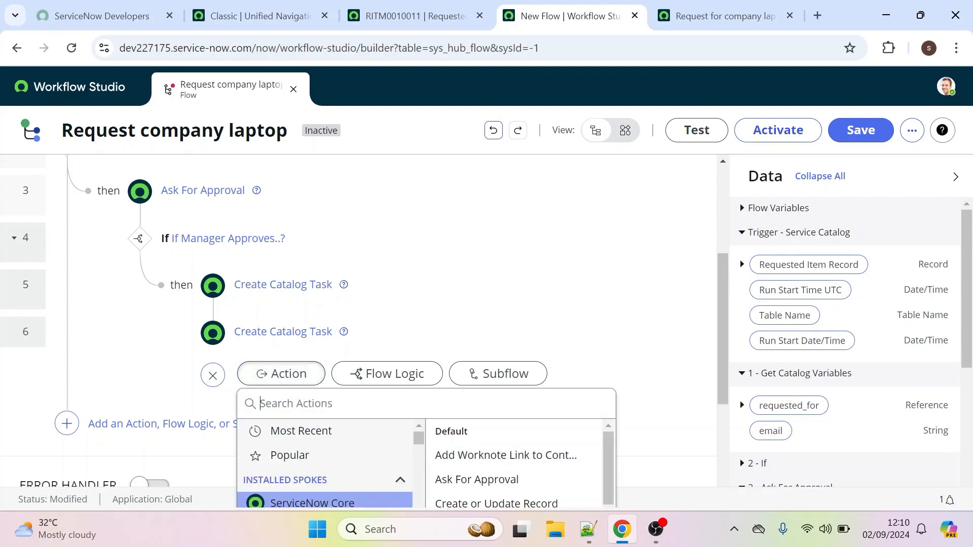
{"action": "type", "text": "update"}
{"action": "left_click", "coordinate": [490, 477]}
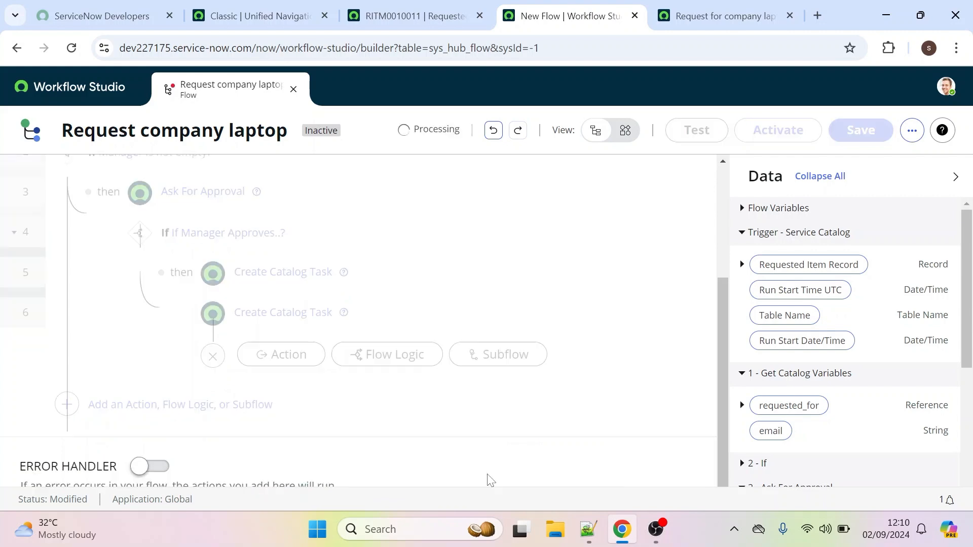
{"action": "left_click_drag", "start_coordinate": [722, 299], "coordinate": [712, 347]}
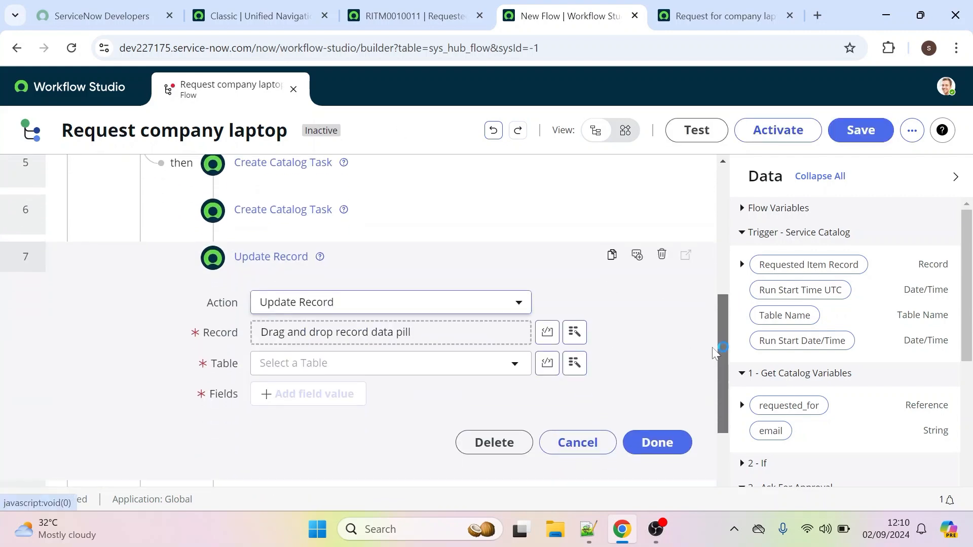
{"action": "left_click_drag", "start_coordinate": [788, 265], "coordinate": [362, 332]}
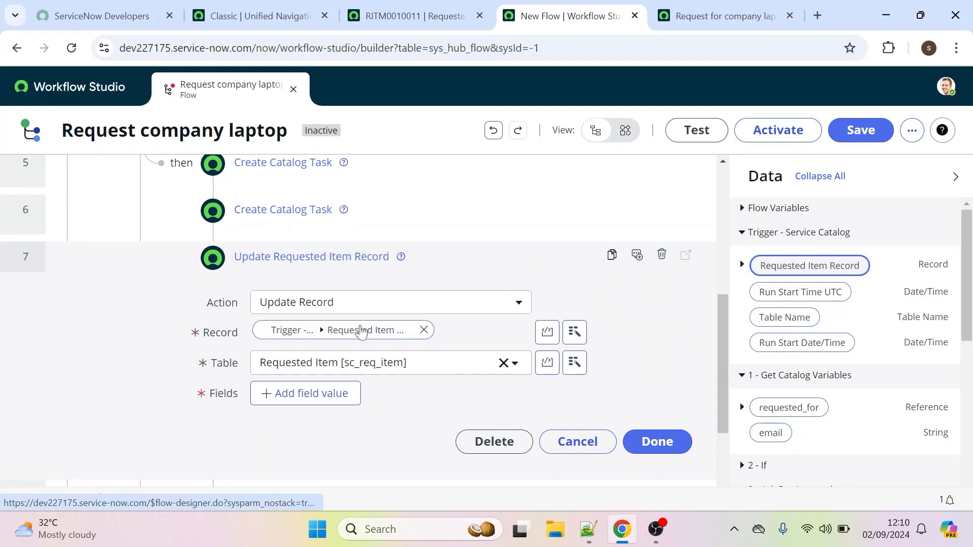
- Check the State choices on the open requested item form and set the update action's State field to Closed Complete
{"action": "left_click", "coordinate": [303, 394]}
{"action": "left_click", "coordinate": [391, 5]}
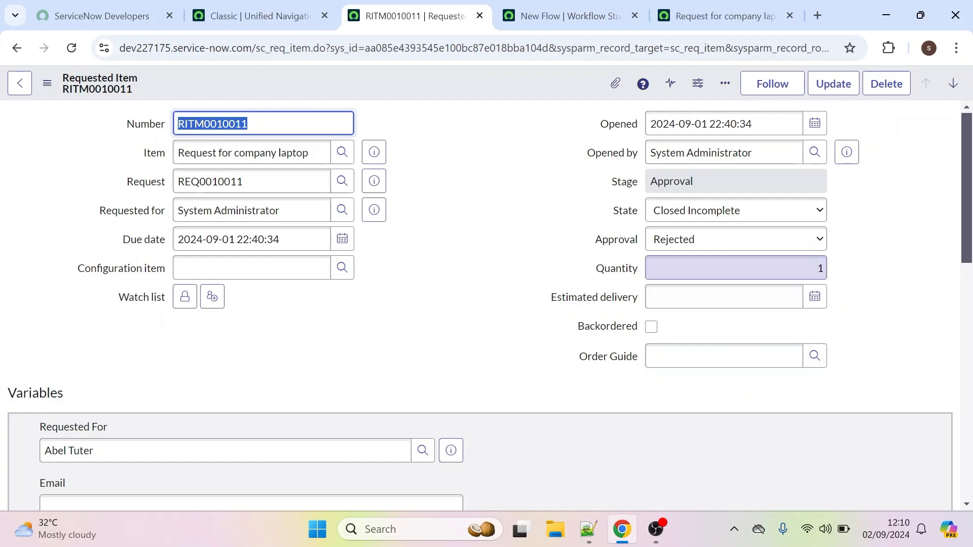
{"action": "left_click", "coordinate": [682, 220]}
{"action": "left_click", "coordinate": [683, 221]}
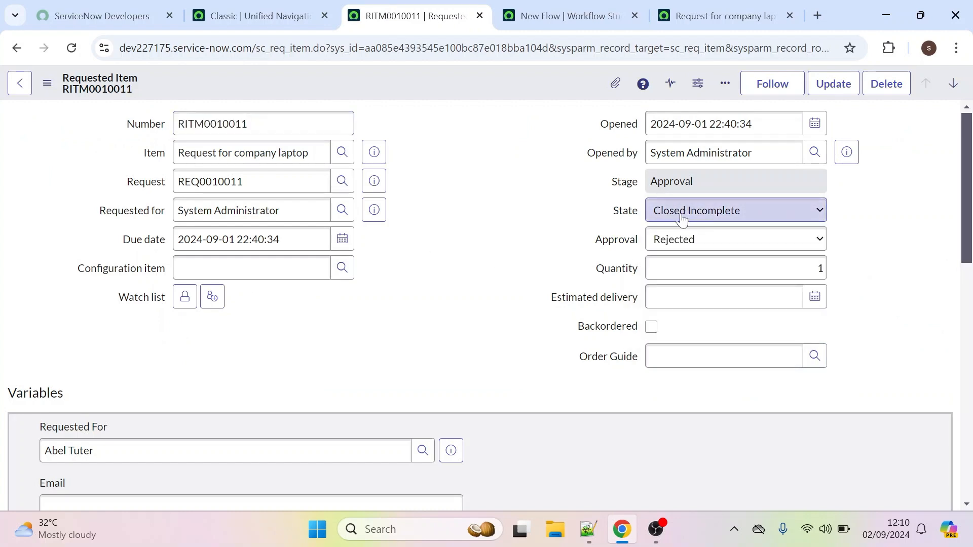
{"action": "left_click", "coordinate": [683, 221]}
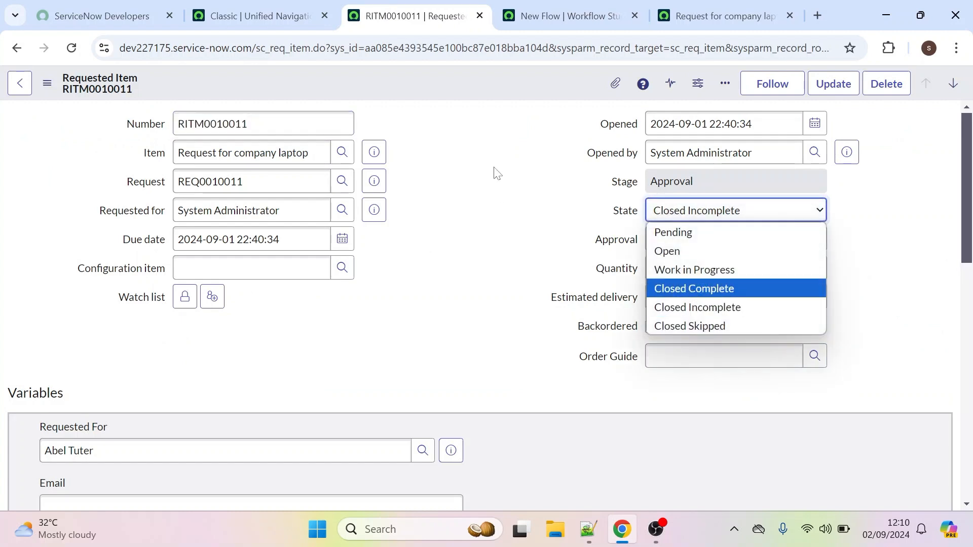
{"action": "left_click", "coordinate": [568, 16]}
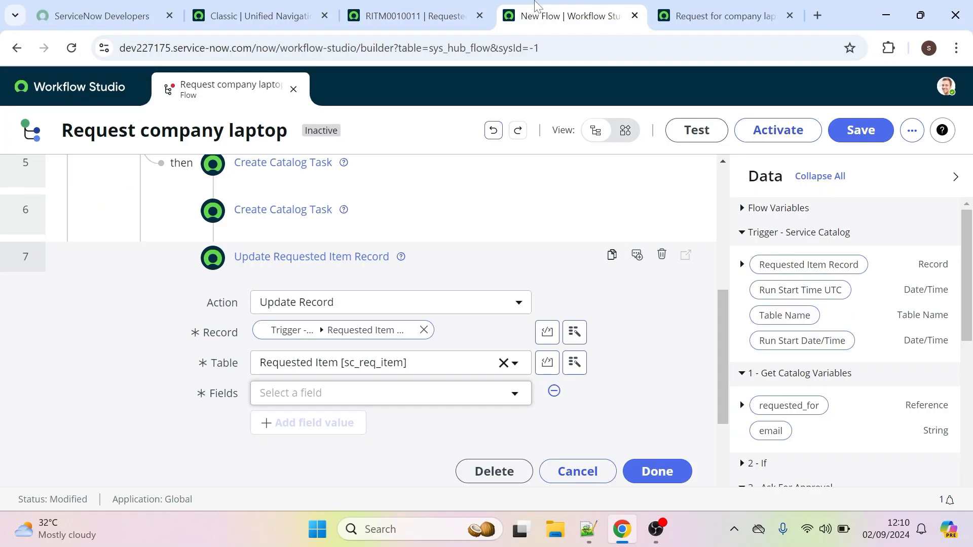
{"action": "left_click", "coordinate": [276, 399]}
{"action": "type", "text": "stat"}
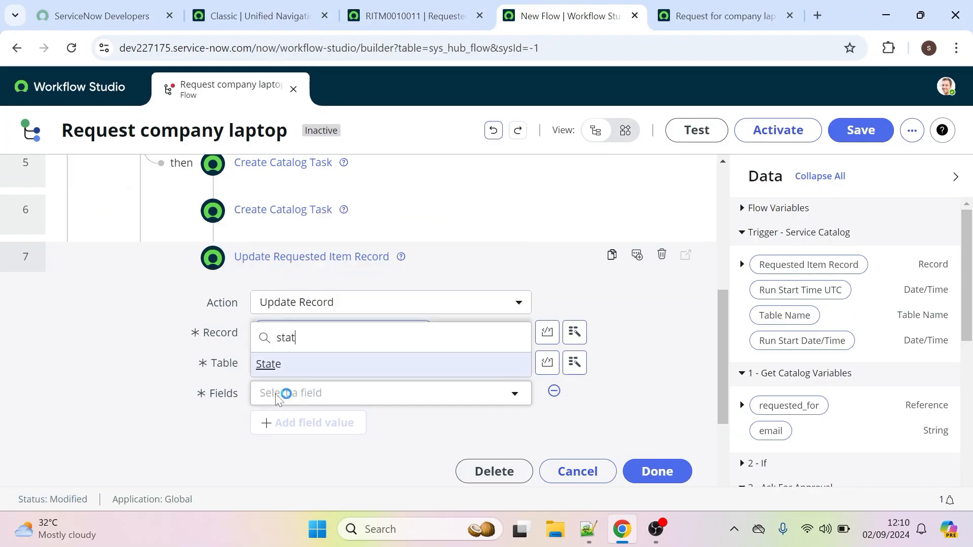
{"action": "type", "text": "e"}
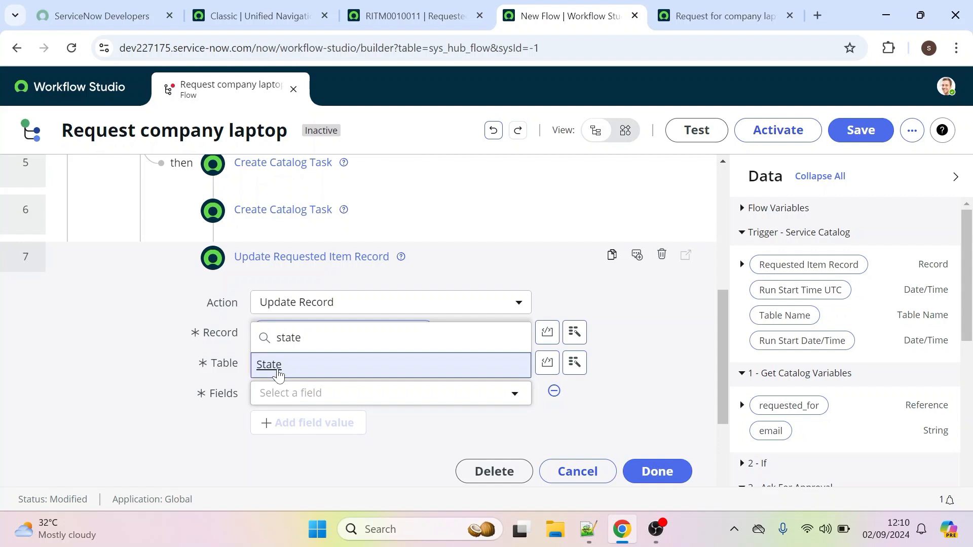
{"action": "left_click", "coordinate": [278, 375]}
{"action": "left_click", "coordinate": [495, 398]}
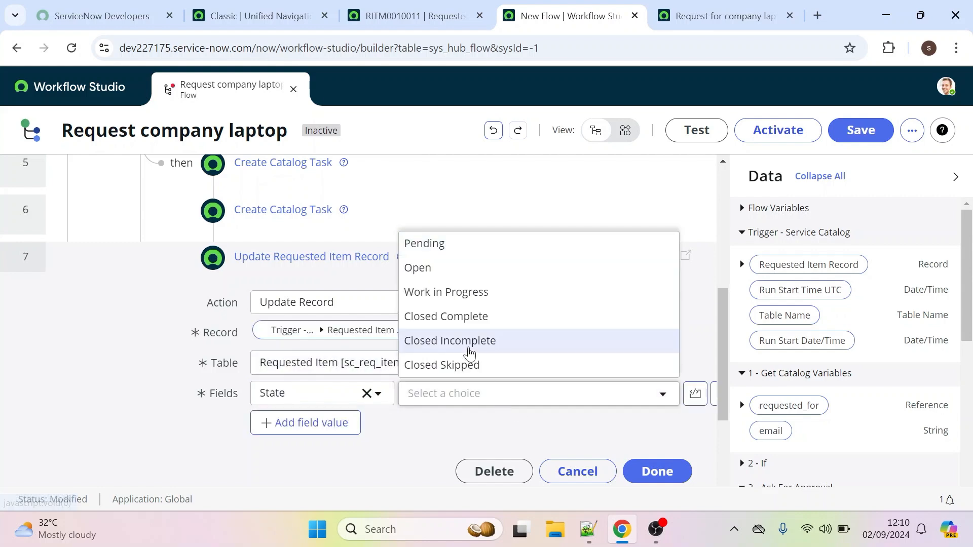
{"action": "left_click", "coordinate": [463, 317]}
- Add the Approval field with the value Approved to the update action and complete the action
{"action": "left_click", "coordinate": [308, 424]}
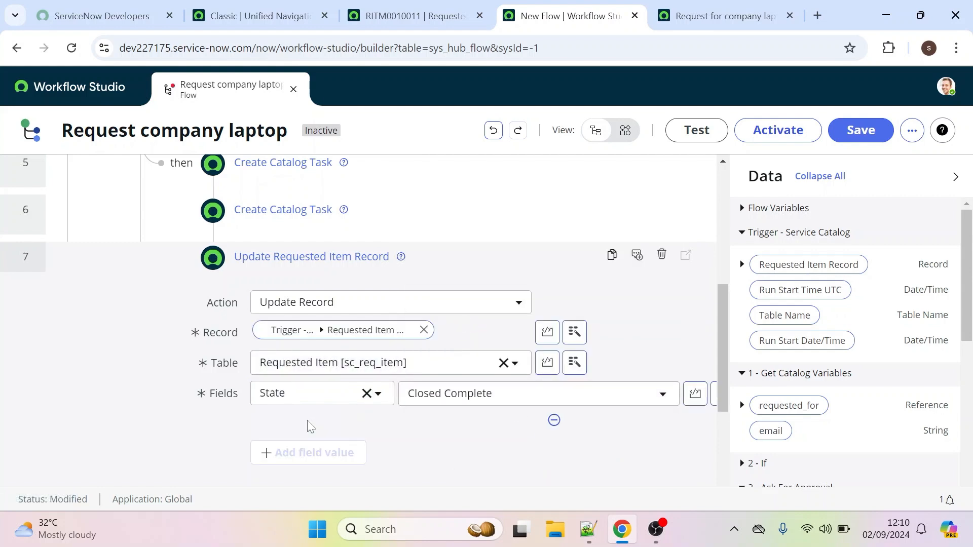
{"action": "left_click", "coordinate": [300, 422]}
{"action": "type", "text": "app"}
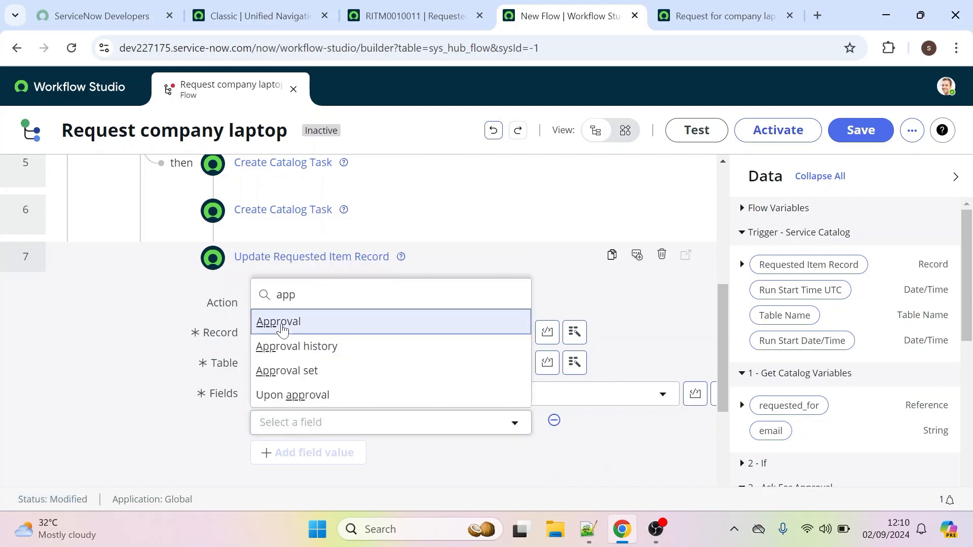
{"action": "left_click", "coordinate": [282, 328]}
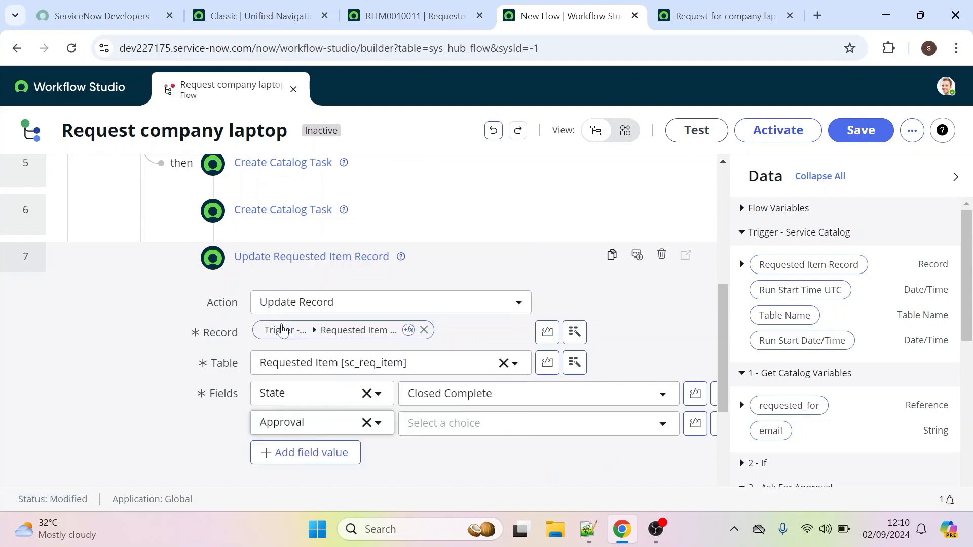
{"action": "left_click", "coordinate": [491, 429]}
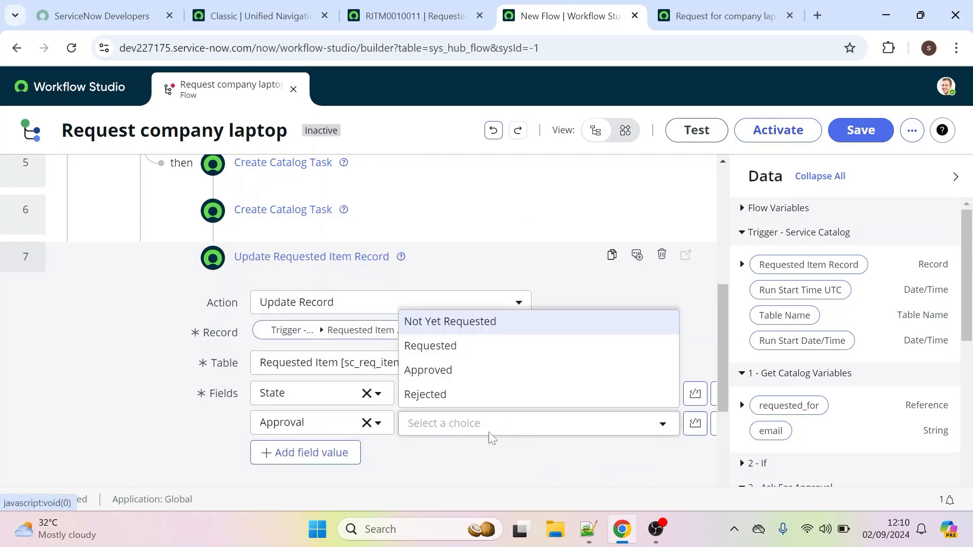
{"action": "left_click", "coordinate": [446, 372]}
{"action": "left_click_drag", "start_coordinate": [722, 312], "coordinate": [719, 375]}
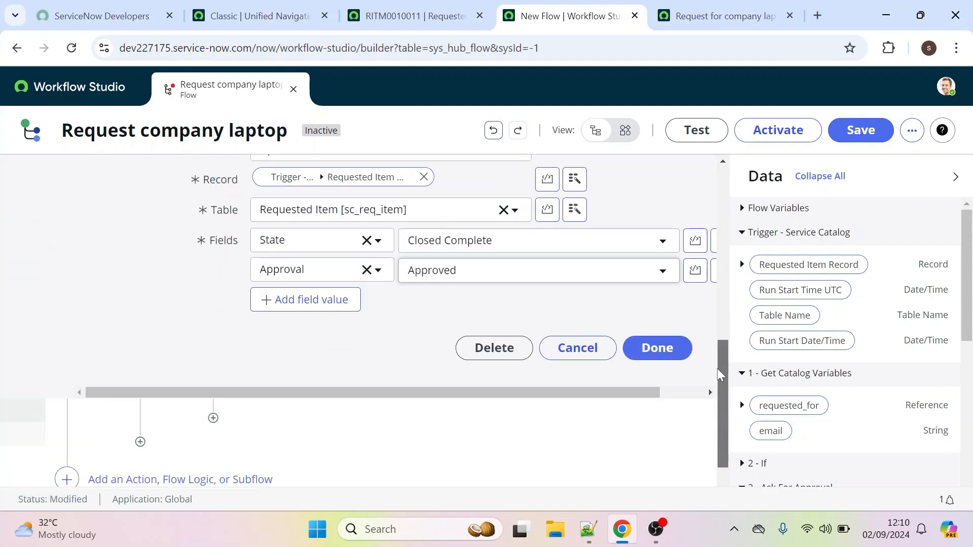
{"action": "left_click", "coordinate": [653, 350]}
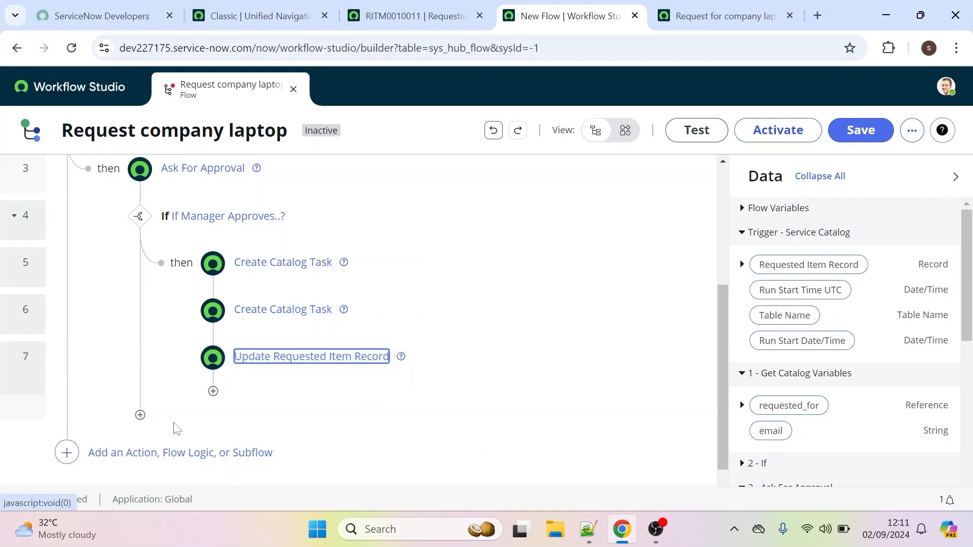
- Add an Else branch to the "If Manager Approves..?" condition
{"action": "left_click", "coordinate": [141, 415]}
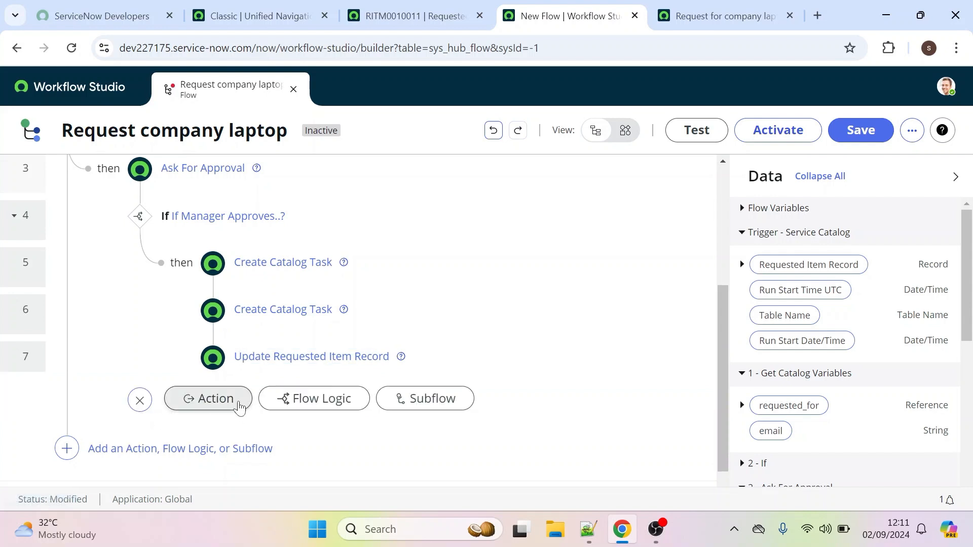
{"action": "left_click", "coordinate": [312, 402]}
{"action": "type", "text": "else"}
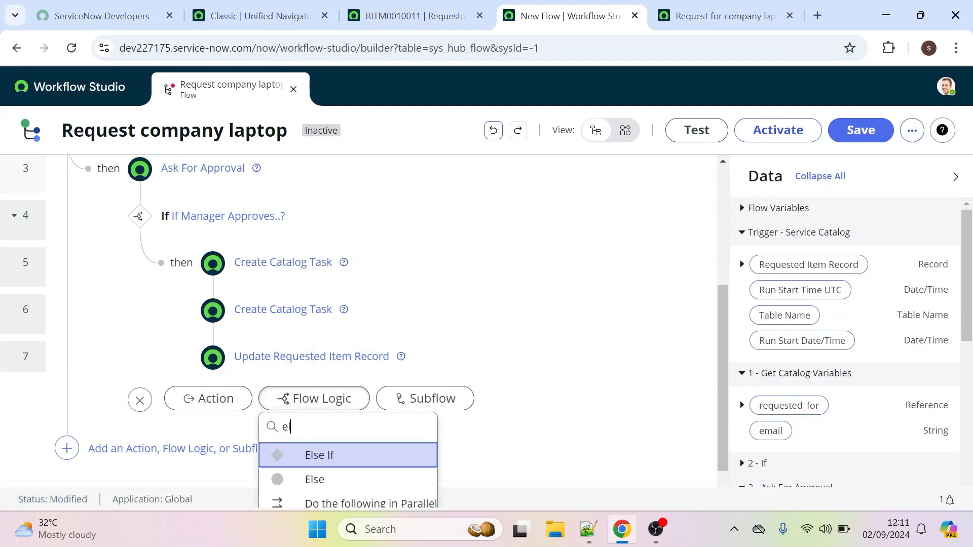
{"action": "left_click", "coordinate": [309, 482]}
- Add an Update Record action under the Else branch, using the trigger's Requested Item Record as its record
{"action": "scroll", "coordinate": [710, 300], "scroll_direction": "down", "scroll_amount": 2}
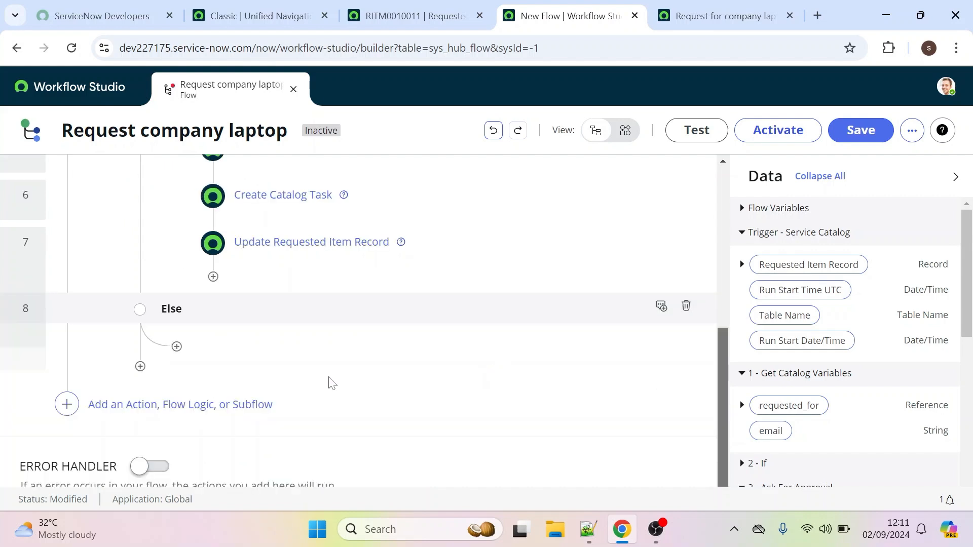
{"action": "left_click", "coordinate": [177, 348]}
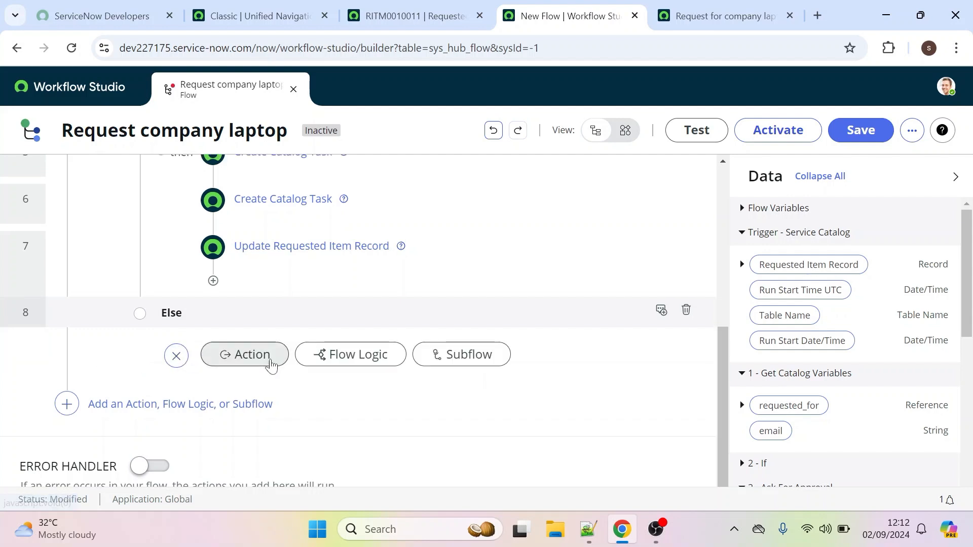
{"action": "left_click", "coordinate": [267, 356]}
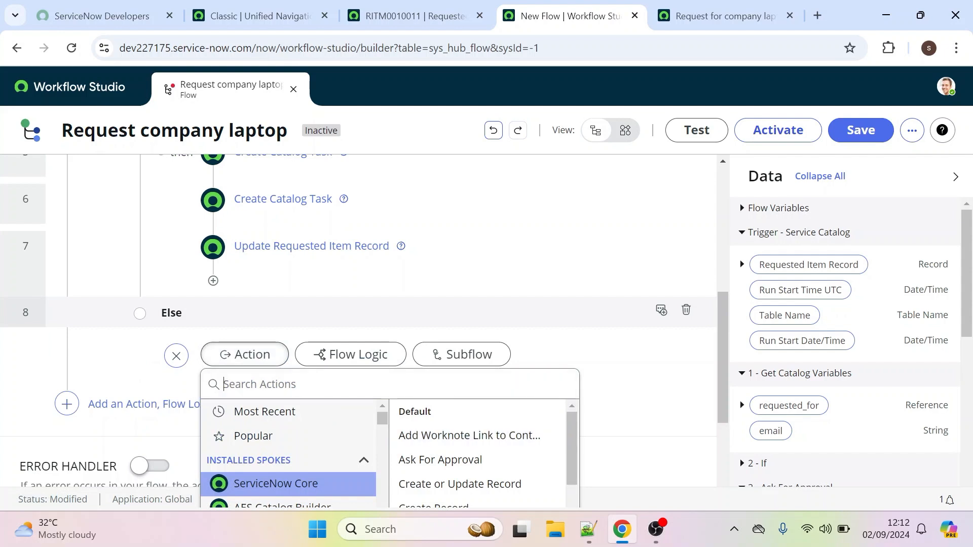
{"action": "type", "text": "updat"}
{"action": "left_click", "coordinate": [265, 411]}
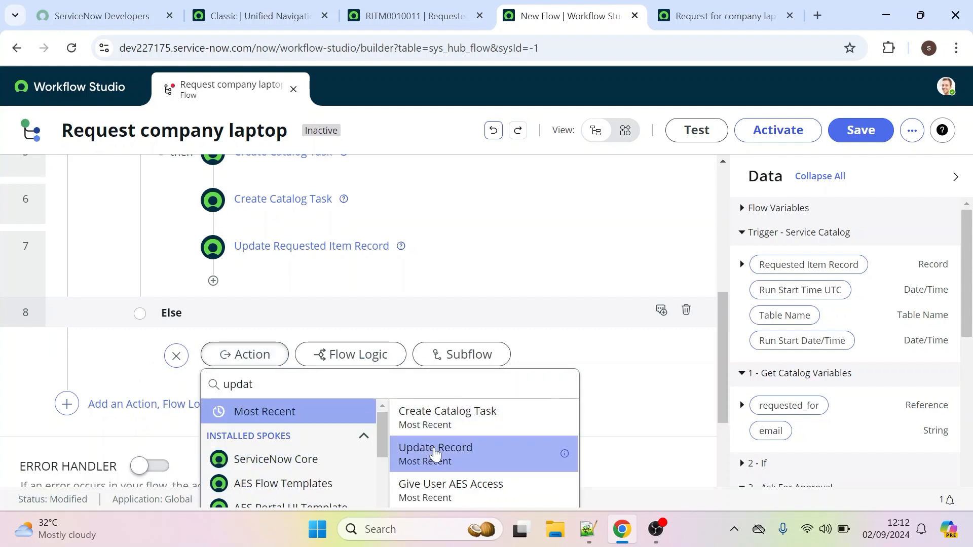
{"action": "left_click", "coordinate": [435, 454]}
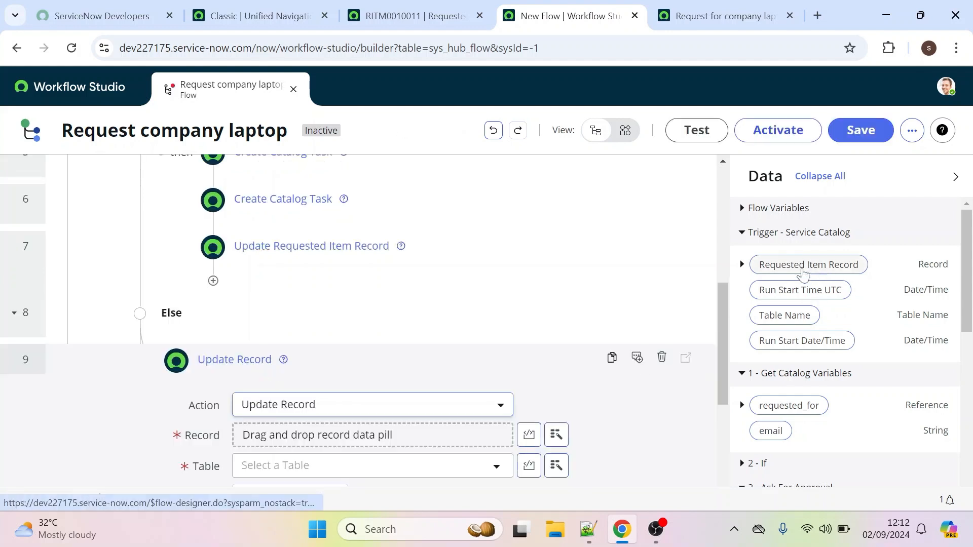
{"action": "left_click_drag", "start_coordinate": [803, 274], "coordinate": [387, 434]}
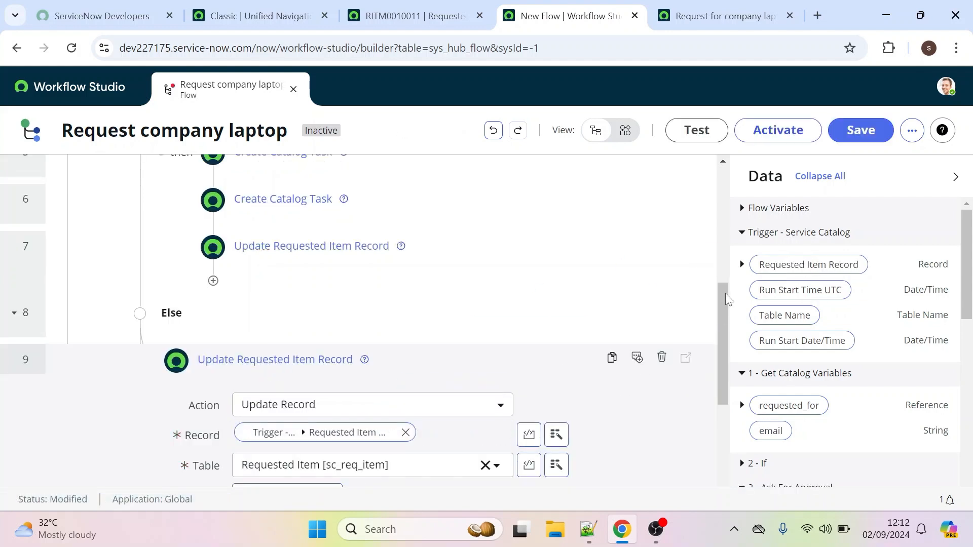
- Add the State field with the value Closed Incomplete to the update action in the Else branch
{"action": "scroll", "coordinate": [725, 293], "scroll_direction": "down", "scroll_amount": 3}
{"action": "left_click", "coordinate": [307, 339]}
{"action": "left_click", "coordinate": [290, 337]}
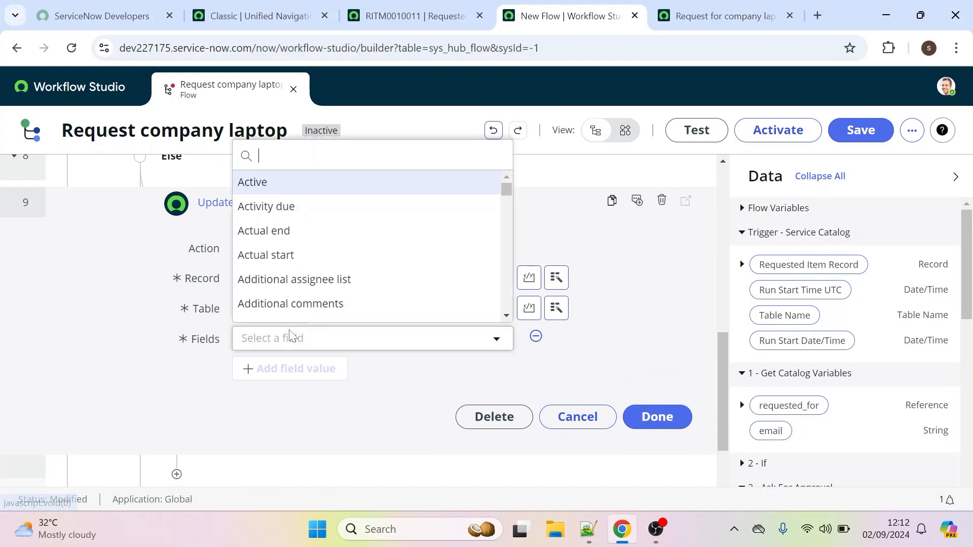
{"action": "type", "text": "state"}
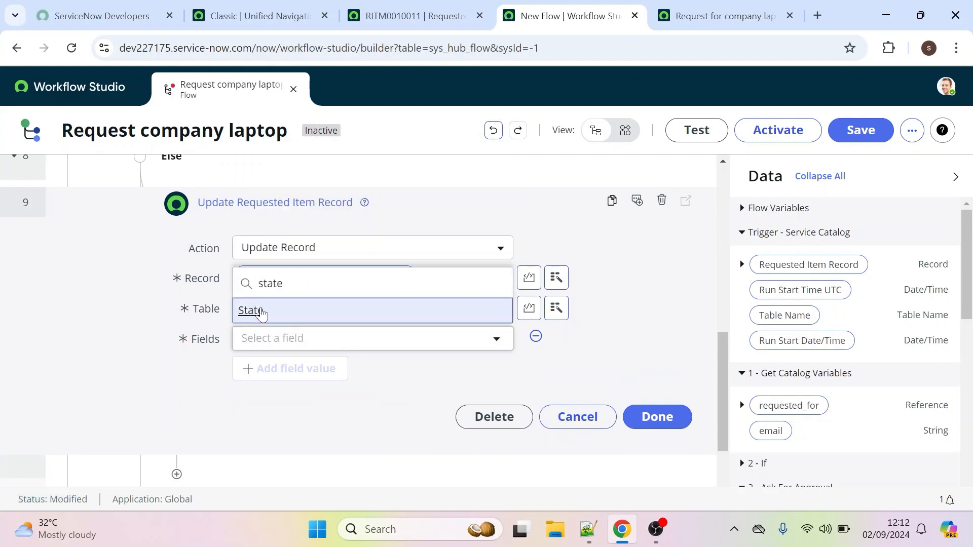
{"action": "left_click", "coordinate": [261, 314]}
{"action": "left_click", "coordinate": [507, 340]}
{"action": "left_click", "coordinate": [449, 460]}
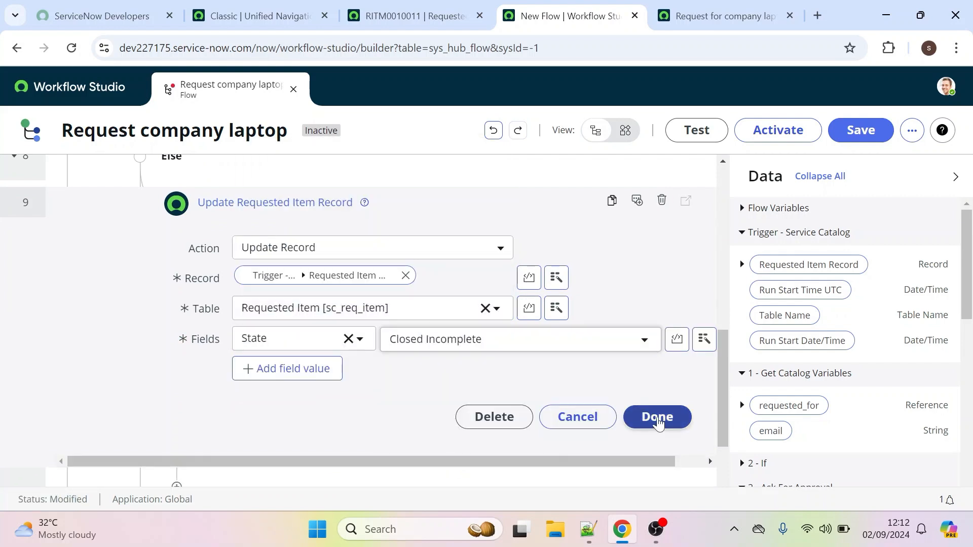
- Add the Approval field with the value Rejected to the update action and complete the action
{"action": "left_click", "coordinate": [304, 363]}
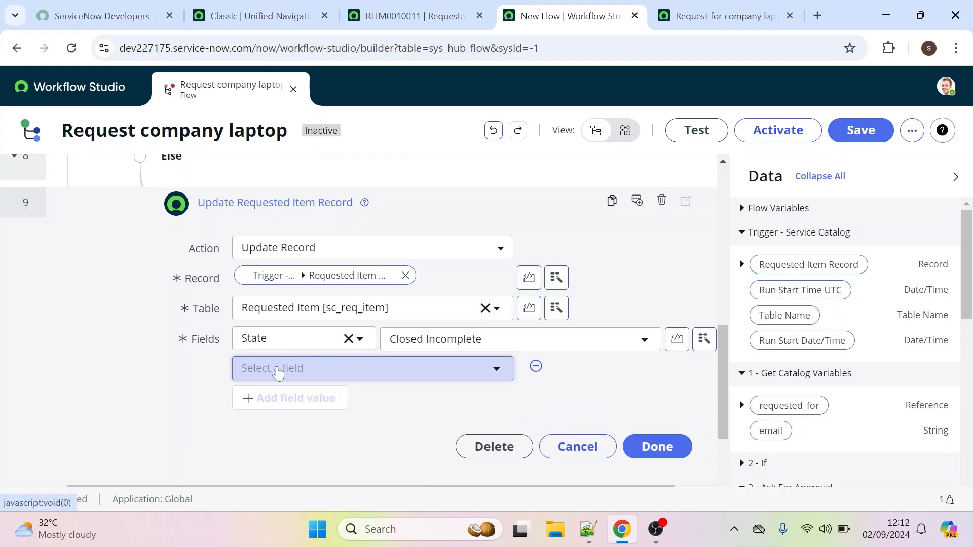
{"action": "left_click", "coordinate": [276, 366]}
{"action": "type", "text": "appr"}
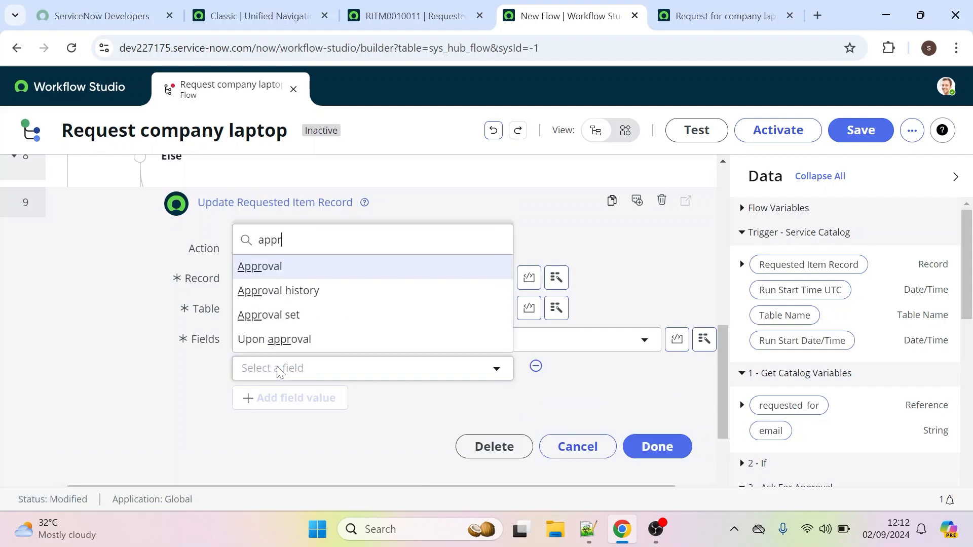
{"action": "left_click", "coordinate": [282, 269]}
{"action": "left_click", "coordinate": [494, 369]}
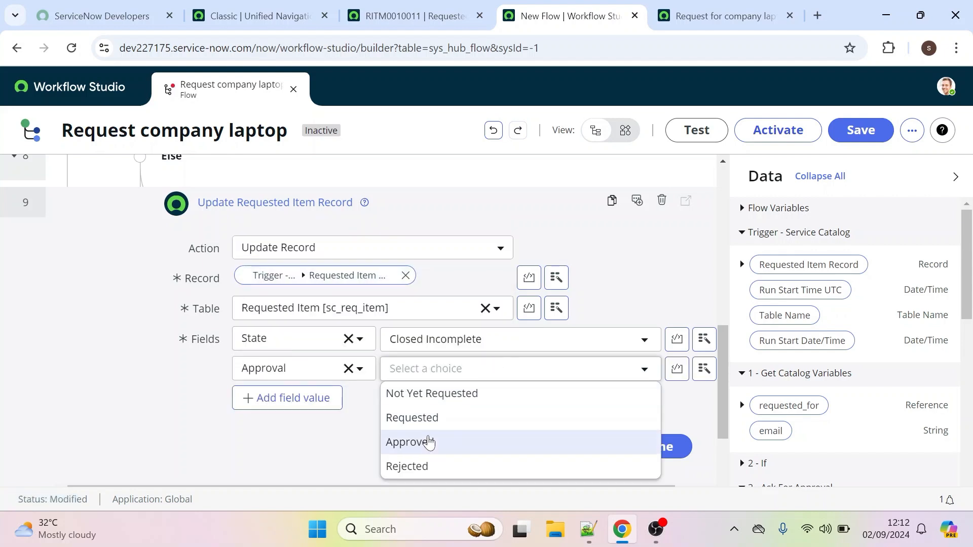
{"action": "left_click", "coordinate": [432, 465]}
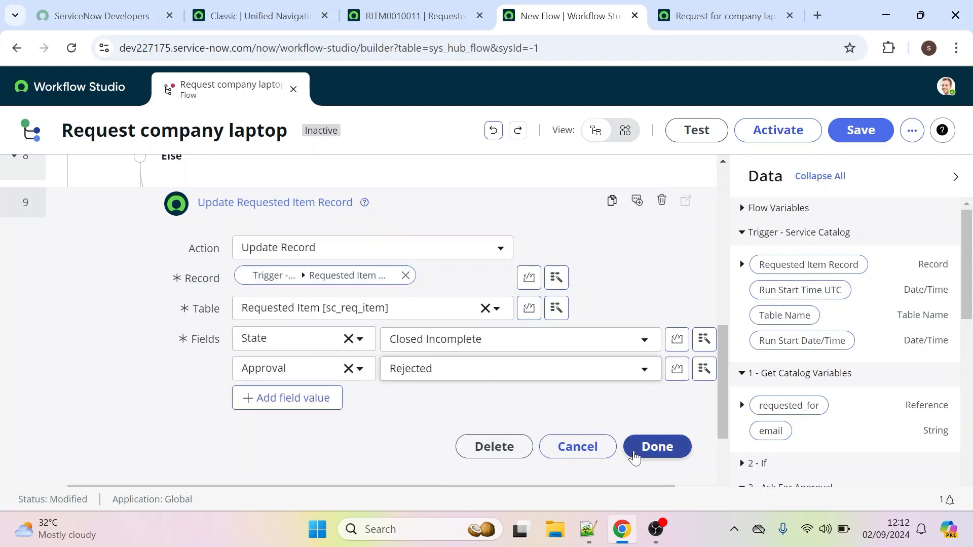
{"action": "left_click", "coordinate": [655, 448]}
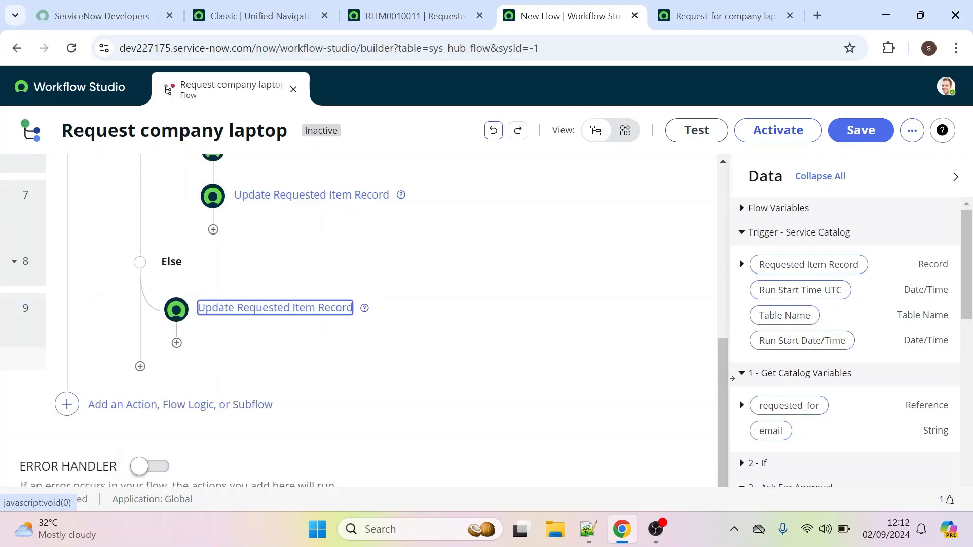
- Add an Else branch to the "Manager is not empty?" condition, with an If inside it labelled "manager is empty?"
{"action": "left_click_drag", "start_coordinate": [720, 376], "coordinate": [730, 319]}
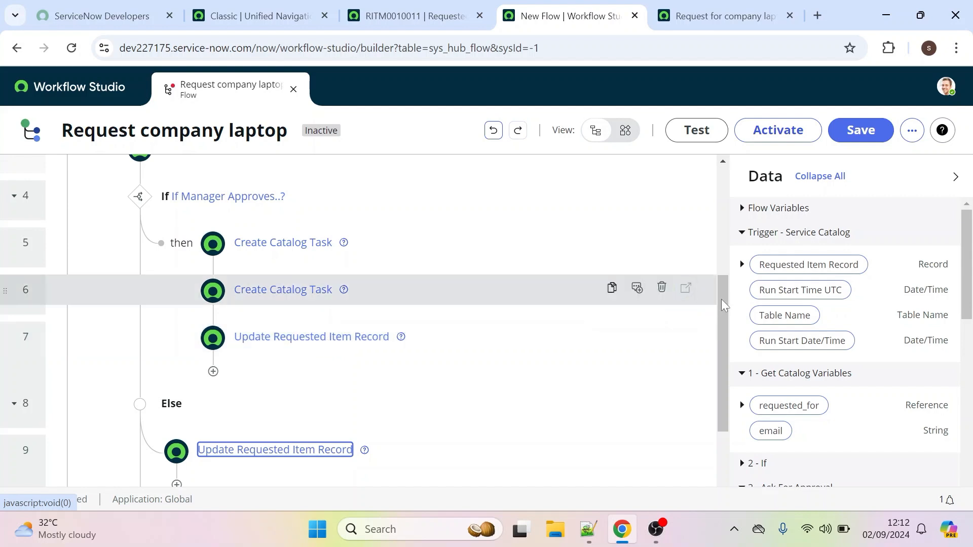
{"action": "left_click_drag", "start_coordinate": [724, 299], "coordinate": [707, 372]}
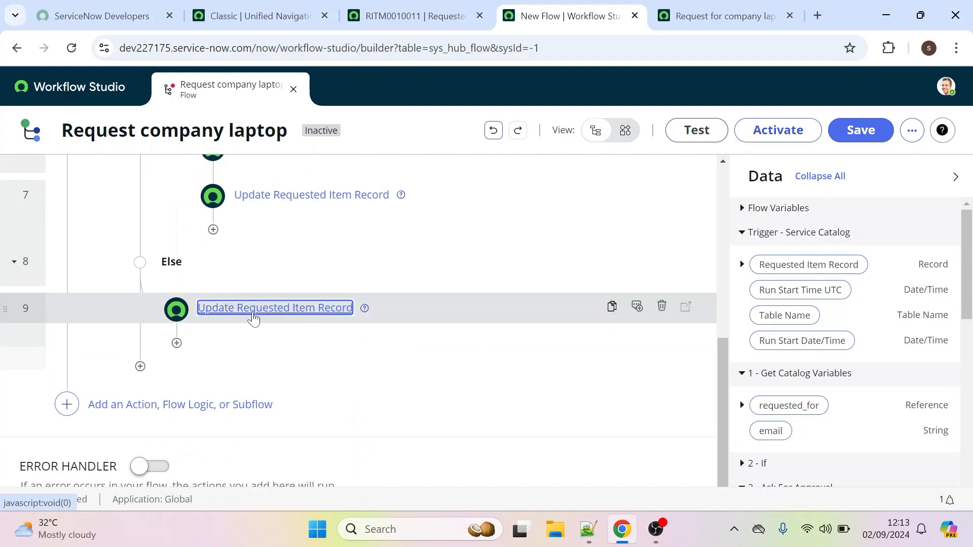
{"action": "left_click_drag", "start_coordinate": [712, 368], "coordinate": [718, 245]}
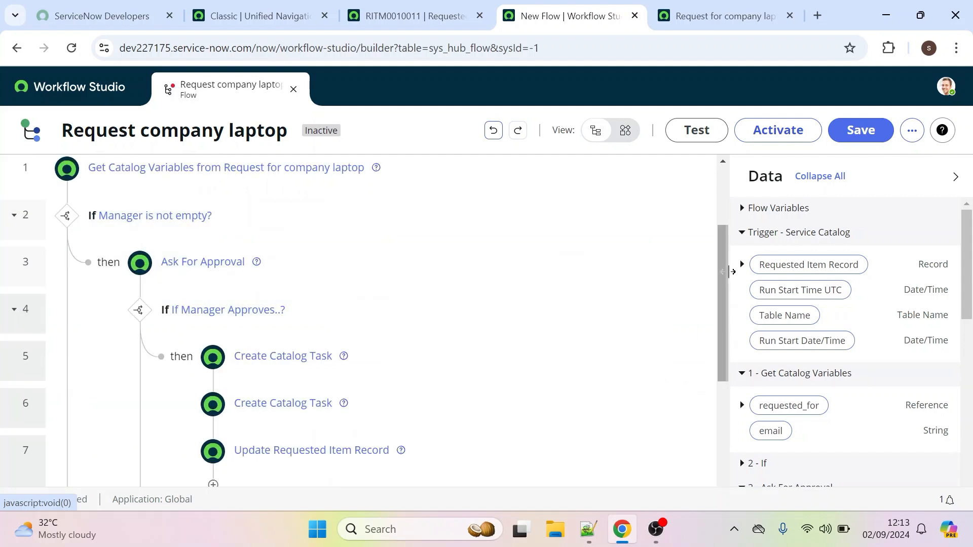
{"action": "left_click_drag", "start_coordinate": [719, 269], "coordinate": [722, 374]}
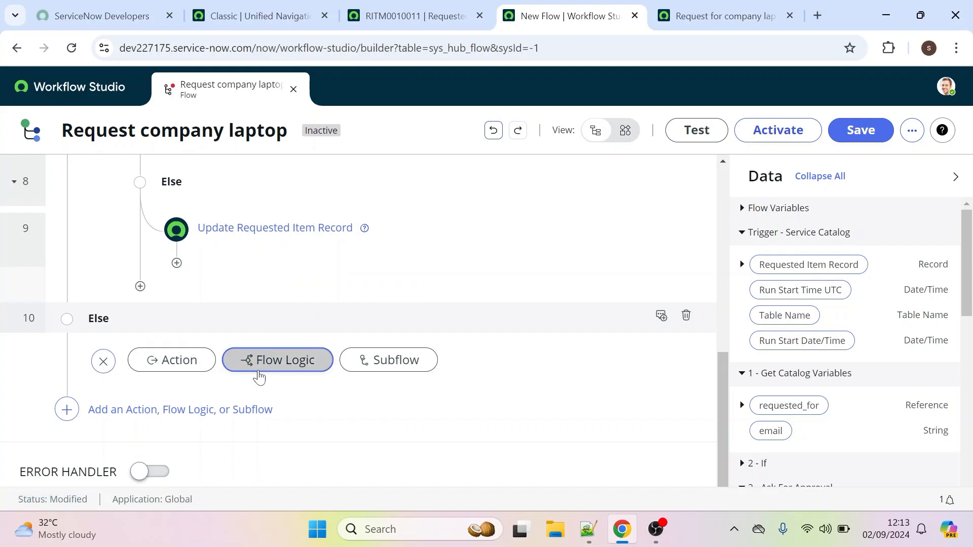
{"action": "left_click", "coordinate": [258, 362]}
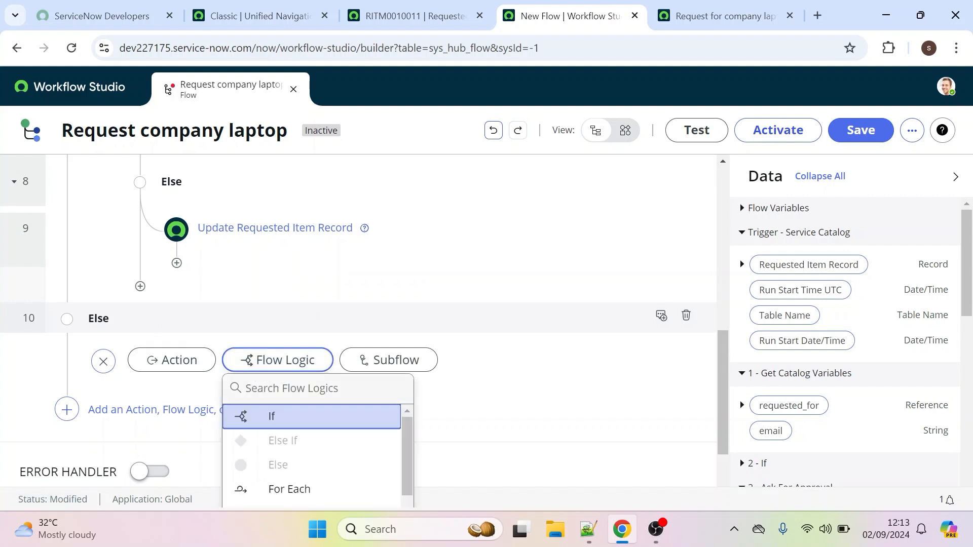
{"action": "left_click", "coordinate": [276, 415]}
{"action": "type", "text": "manager is"}
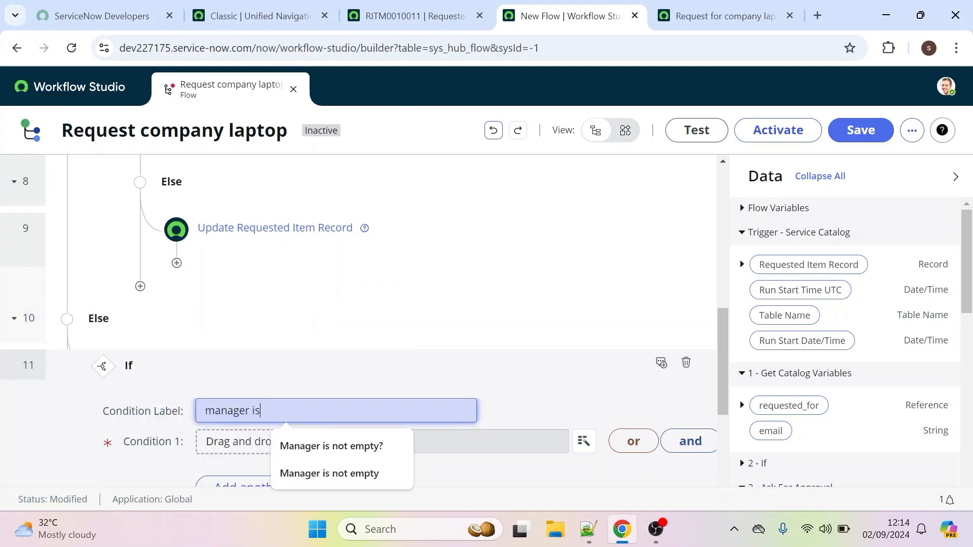
{"action": "type", "text": "em"}
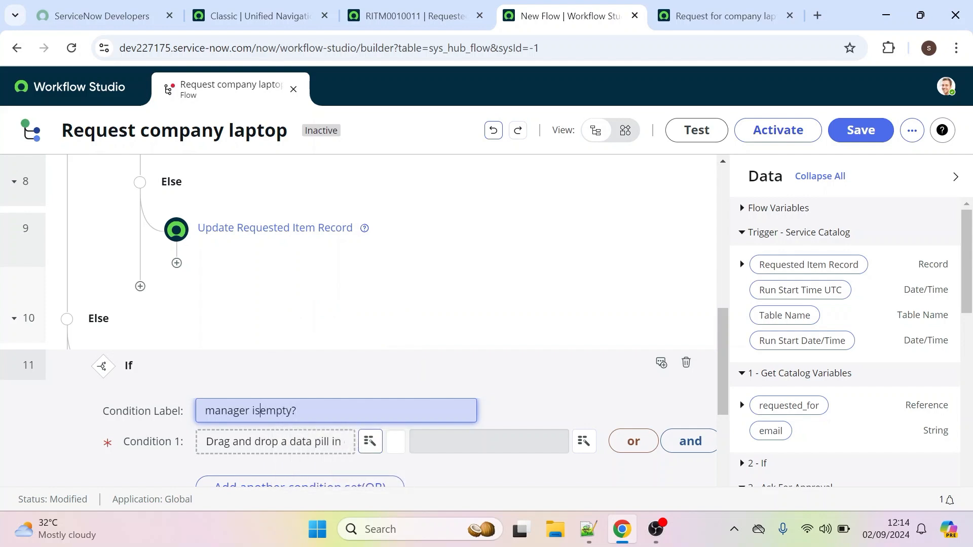
- Set the condition to test whether the Manager of requested_for from Get Catalog Variables is empty, and complete it
{"action": "left_click", "coordinate": [370, 441]}
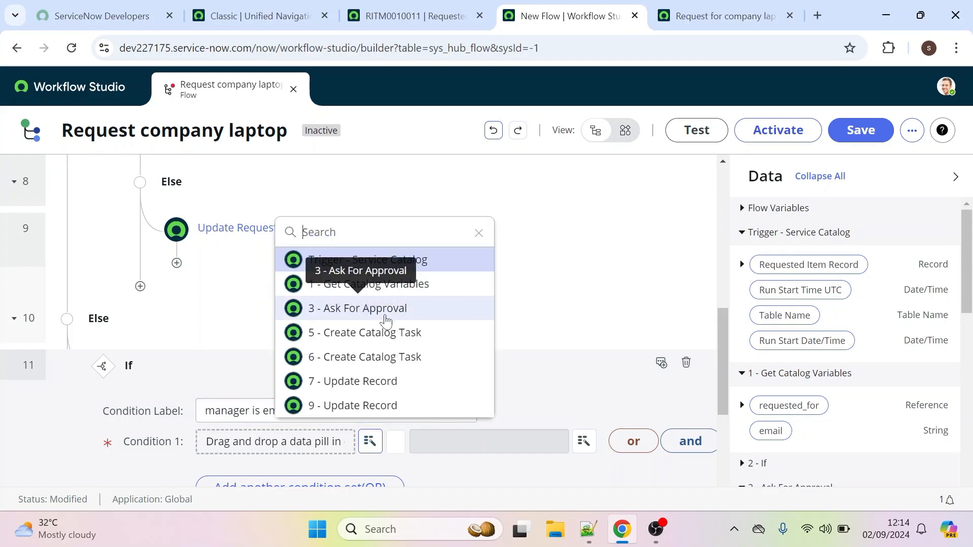
{"action": "left_click", "coordinate": [380, 288]}
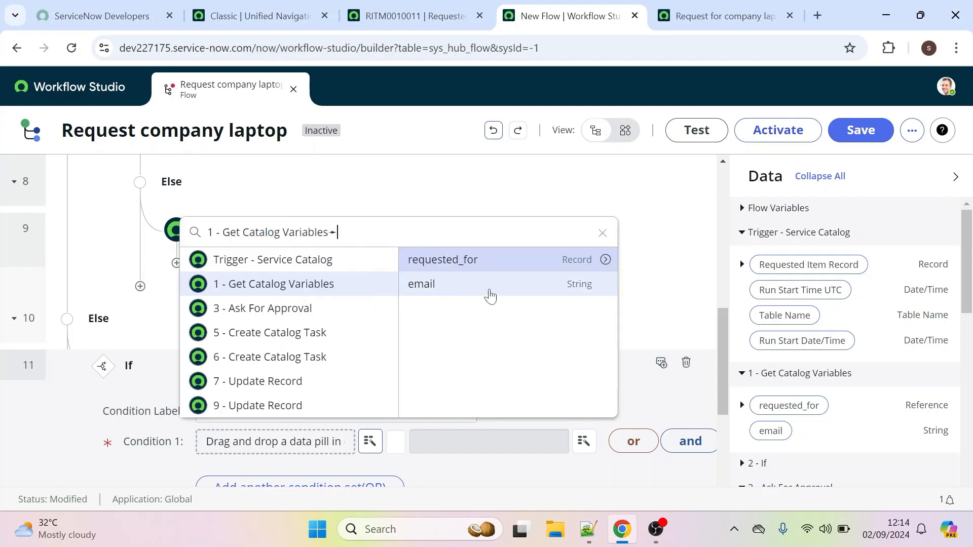
{"action": "left_click", "coordinate": [606, 262]}
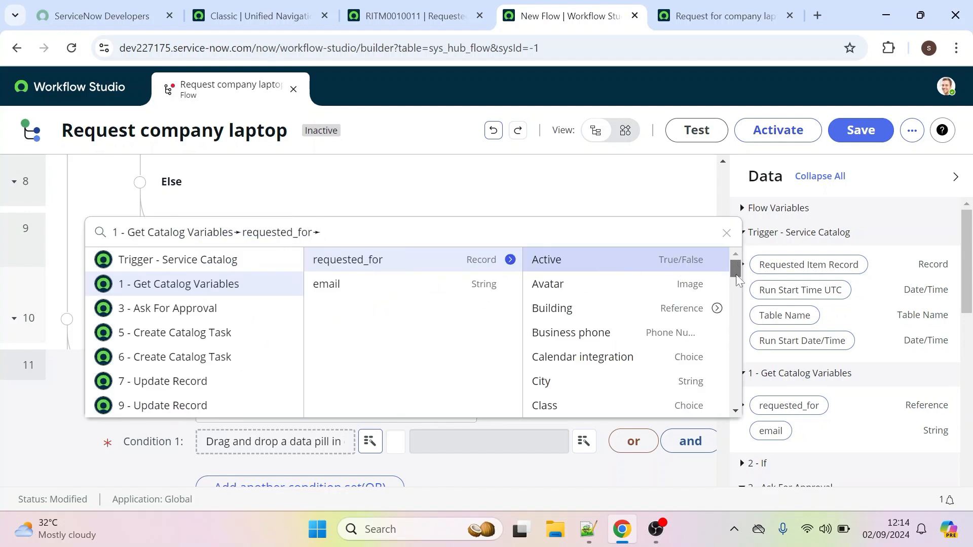
{"action": "left_click_drag", "start_coordinate": [736, 275], "coordinate": [735, 347]}
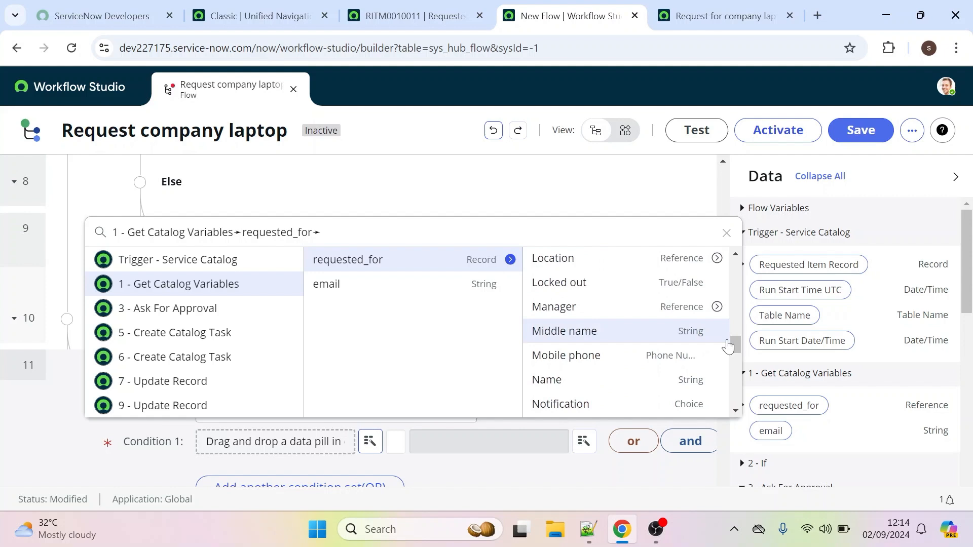
{"action": "left_click", "coordinate": [555, 308]}
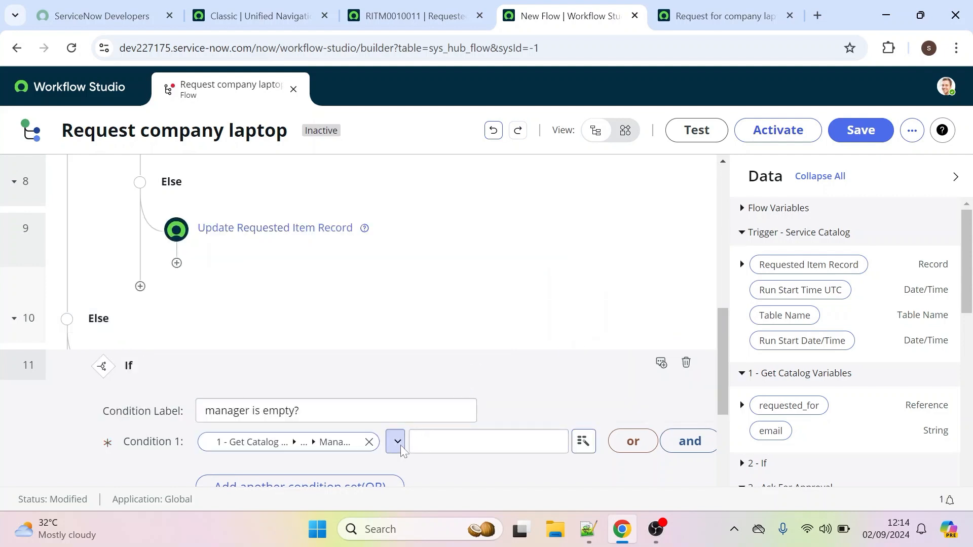
{"action": "left_click", "coordinate": [398, 441]}
{"action": "left_click", "coordinate": [419, 321]}
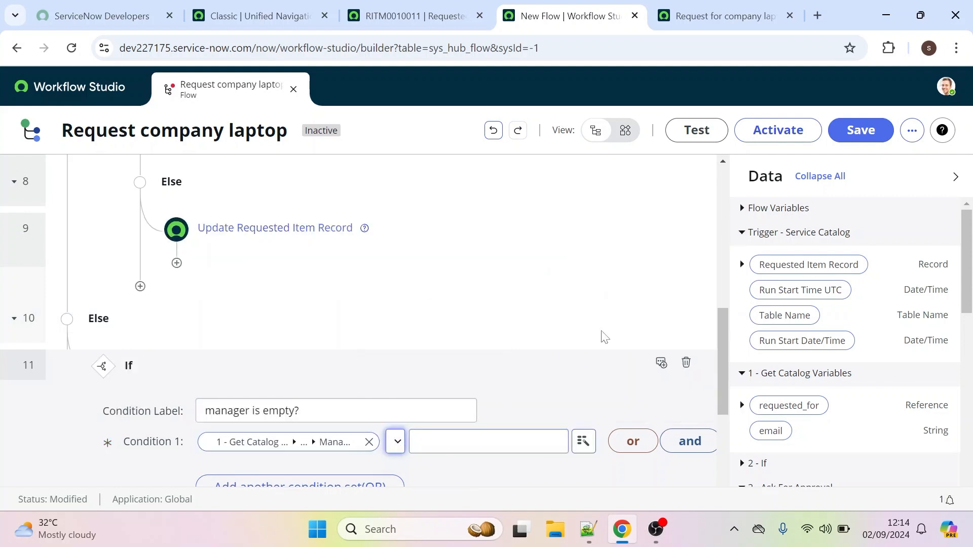
{"action": "left_click_drag", "start_coordinate": [722, 328], "coordinate": [720, 365]}
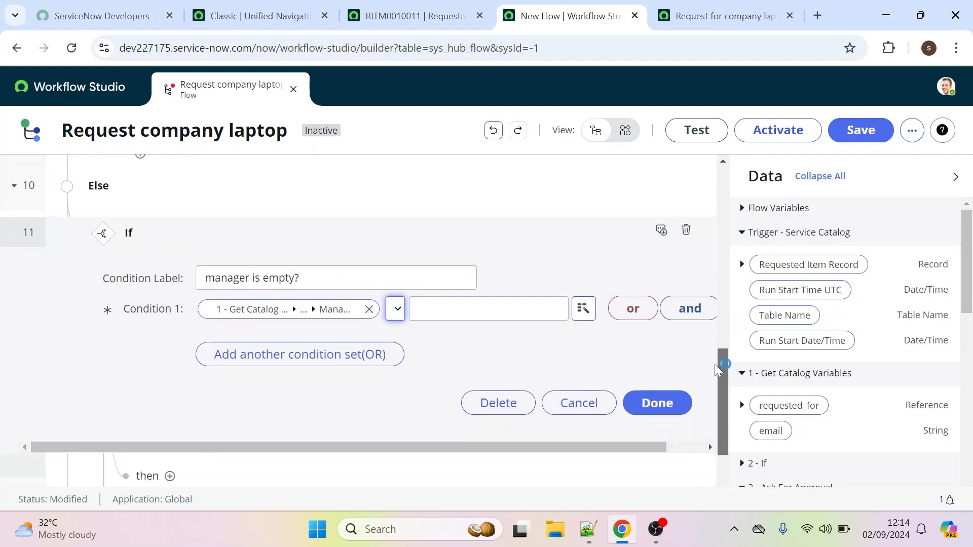
{"action": "left_click", "coordinate": [657, 403]}
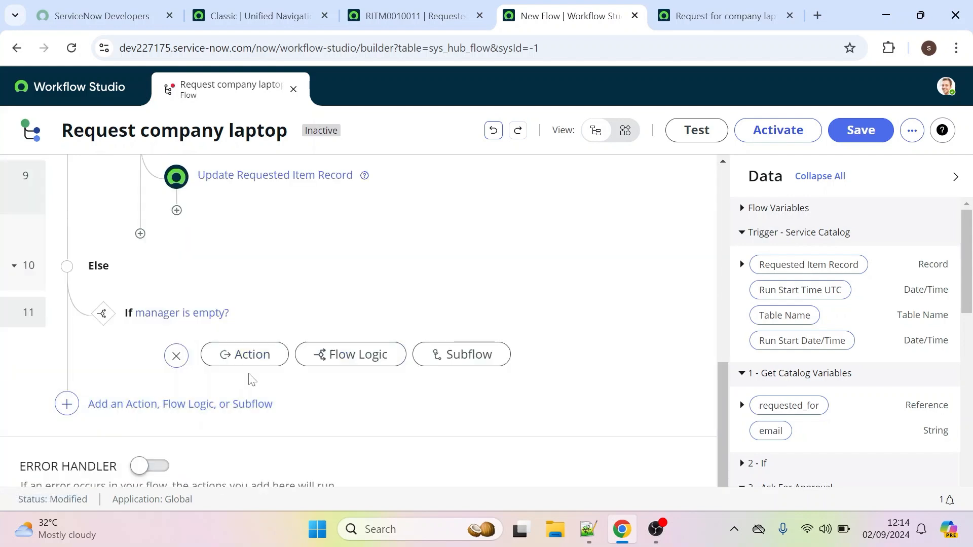
- Add an Update Record action under "manager is empty?", using the trigger's Requested Item Record as its record
{"action": "left_click", "coordinate": [238, 354]}
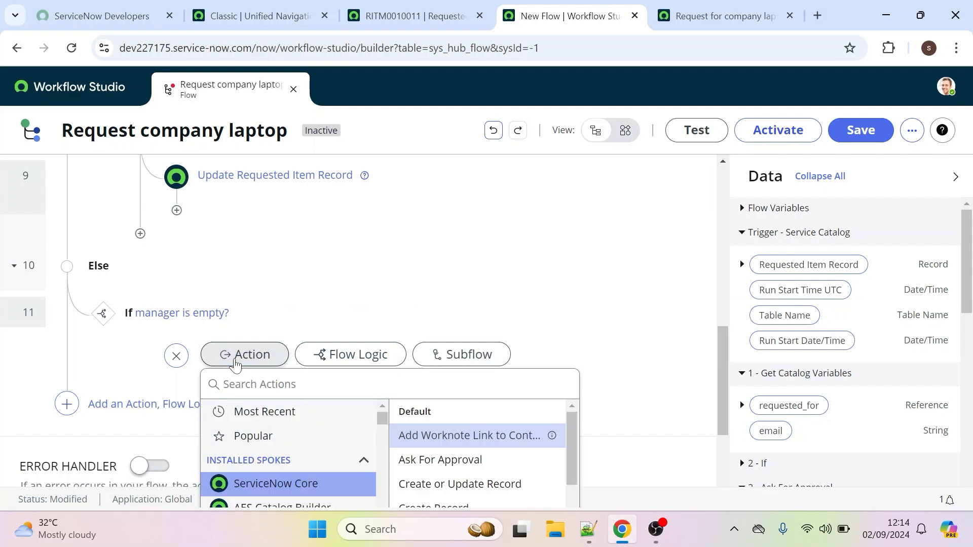
{"action": "type", "text": "update"}
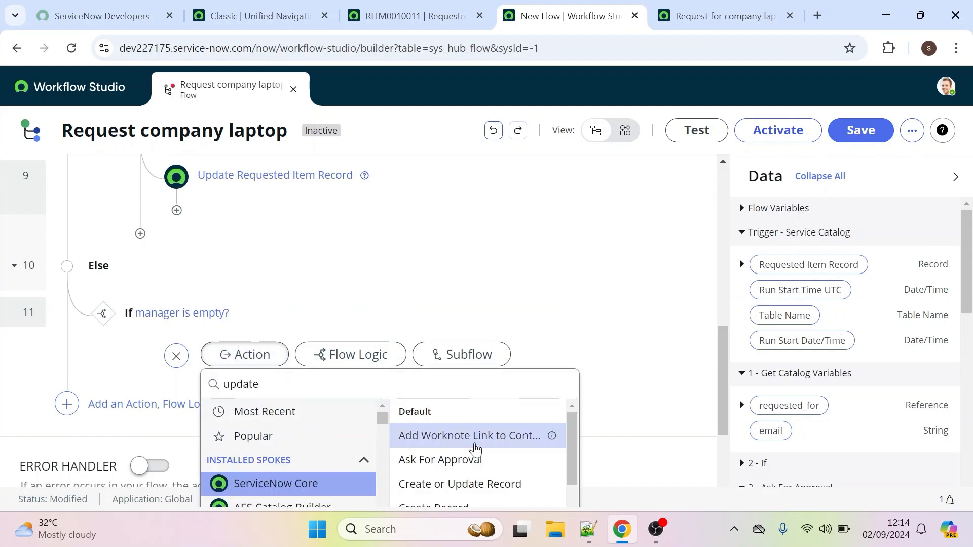
{"action": "left_click", "coordinate": [433, 463]}
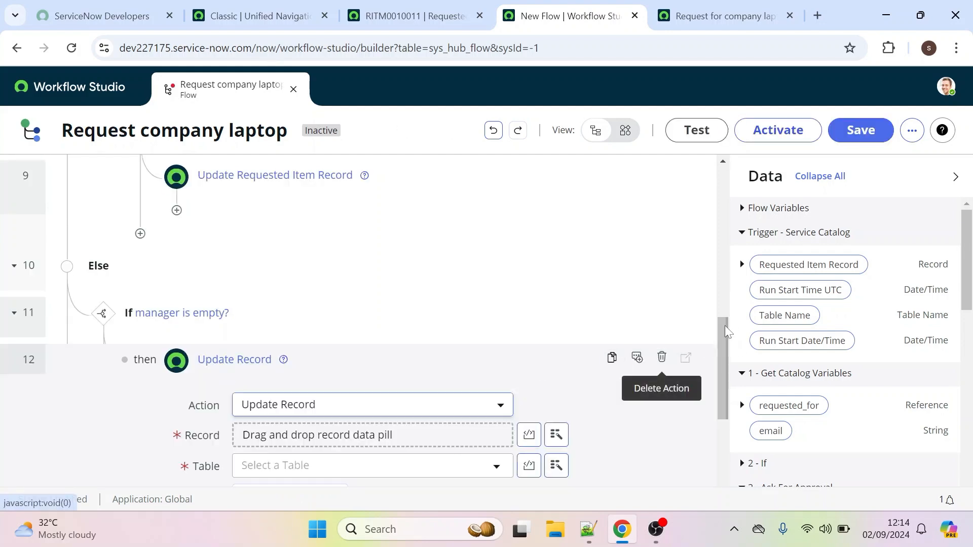
{"action": "left_click_drag", "start_coordinate": [725, 326], "coordinate": [707, 406]}
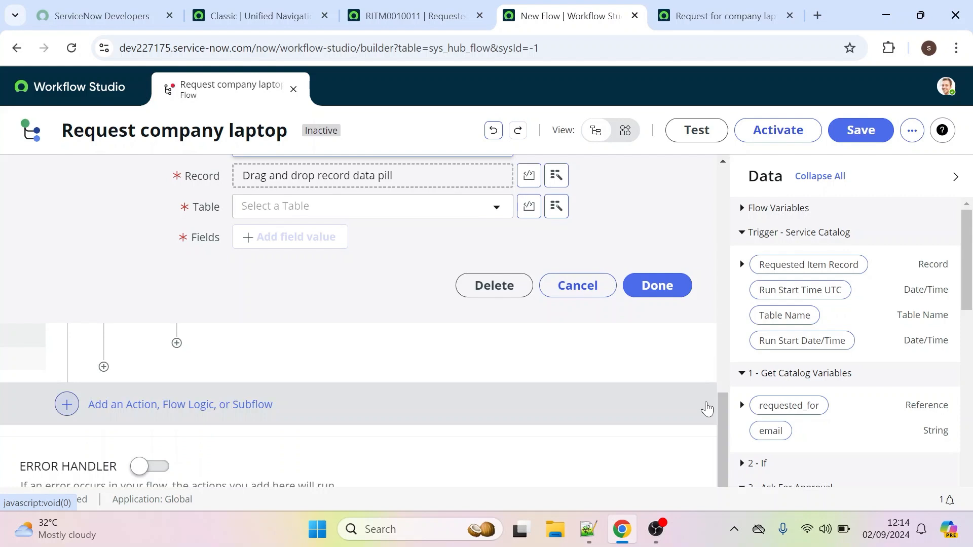
{"action": "left_click_drag", "start_coordinate": [722, 403], "coordinate": [714, 364]}
{"action": "left_click_drag", "start_coordinate": [778, 264], "coordinate": [319, 334]}
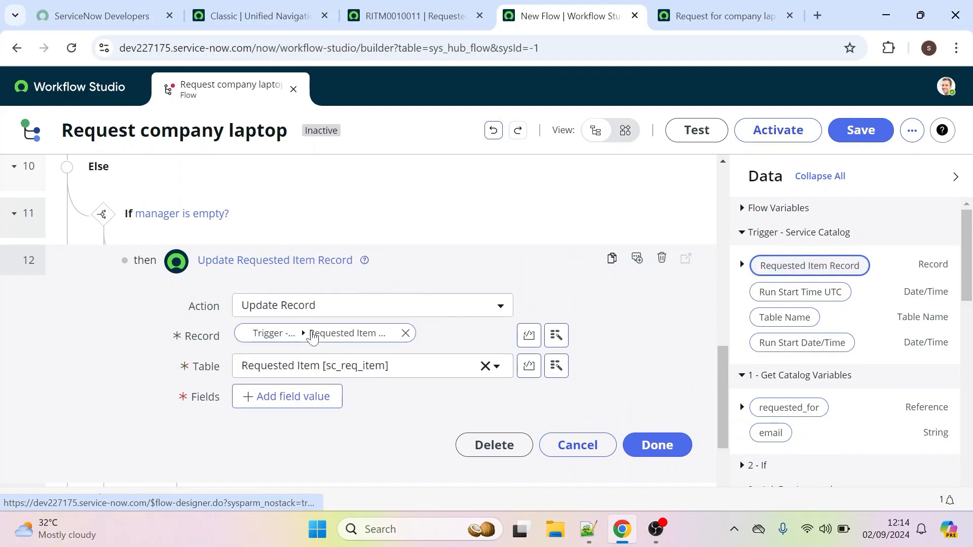
- Add the State field with the value Closed Skipped to the update action under "manager is empty?"
{"action": "left_click", "coordinate": [282, 405]}
{"action": "left_click", "coordinate": [282, 405]}
{"action": "type", "text": "st"}
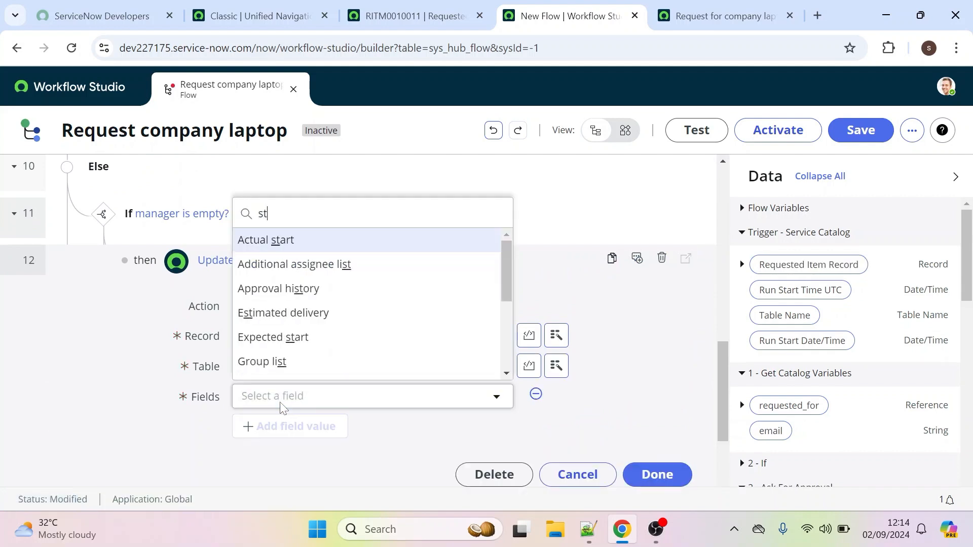
{"action": "type", "text": "ate"}
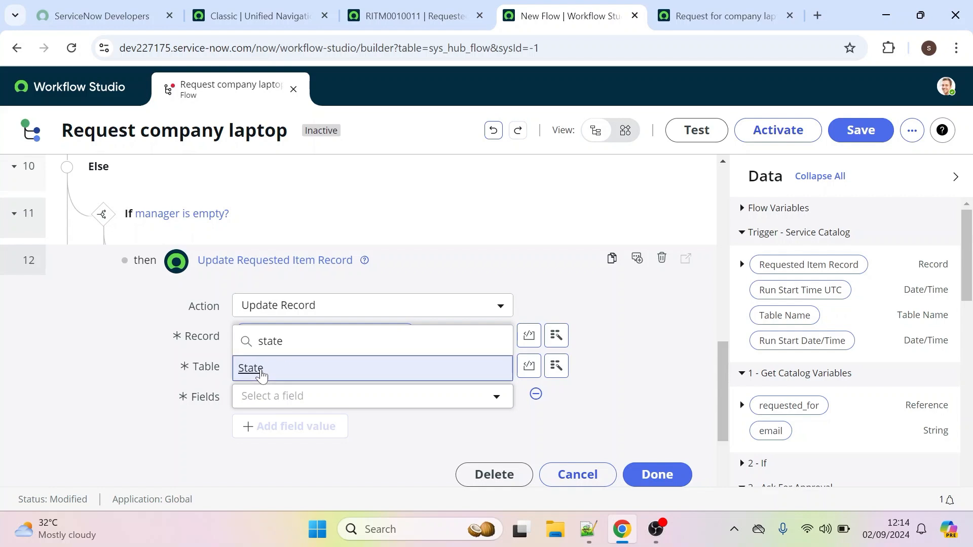
{"action": "left_click", "coordinate": [261, 374]}
{"action": "left_click", "coordinate": [512, 398]}
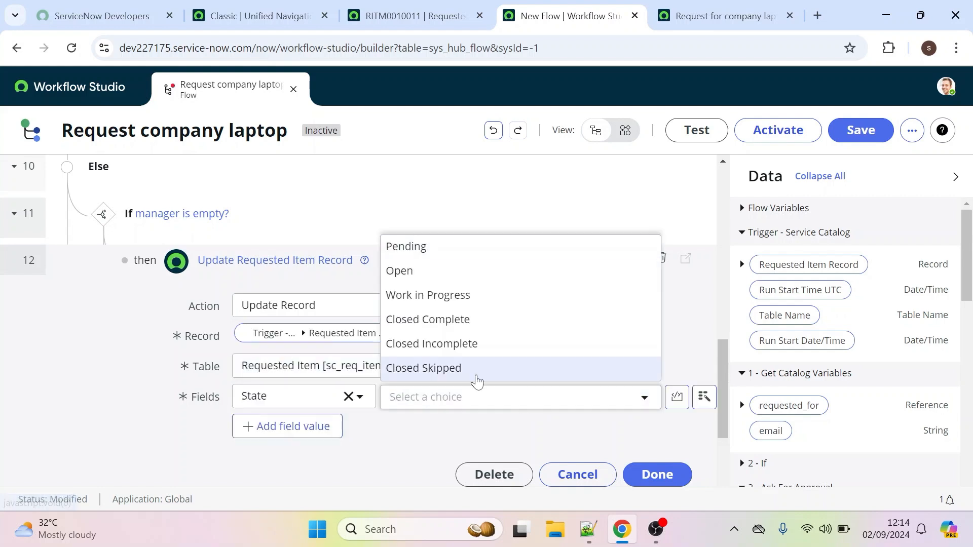
{"action": "left_click", "coordinate": [450, 369]}
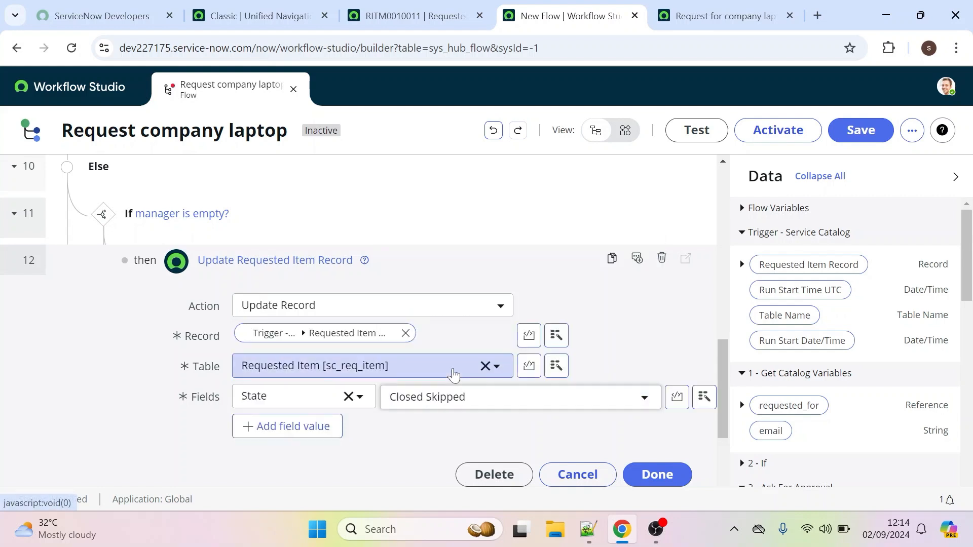
{"action": "left_click", "coordinate": [310, 433]}
{"action": "left_click", "coordinate": [292, 424]}
{"action": "type", "text": "appr"}
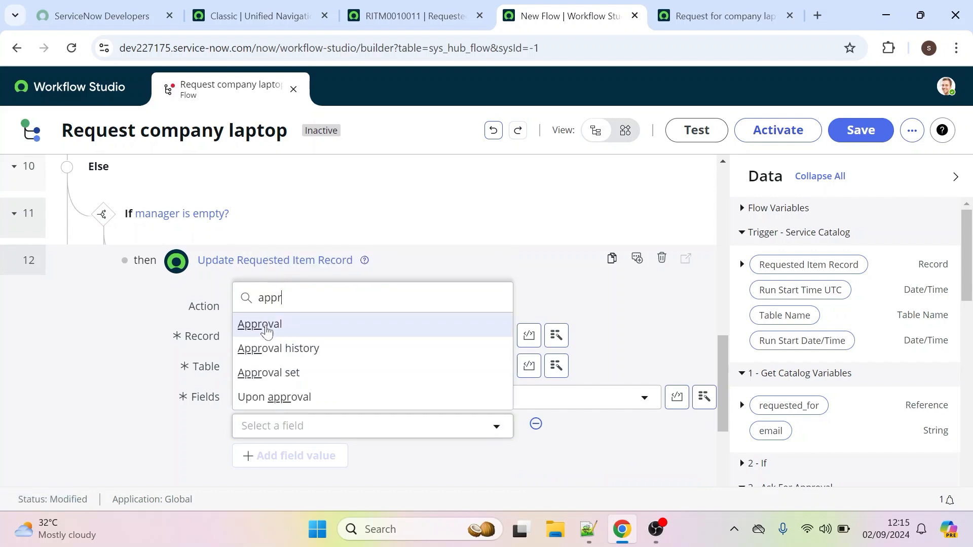
{"action": "key", "text": "Return"}
{"action": "left_click", "coordinate": [517, 428]}
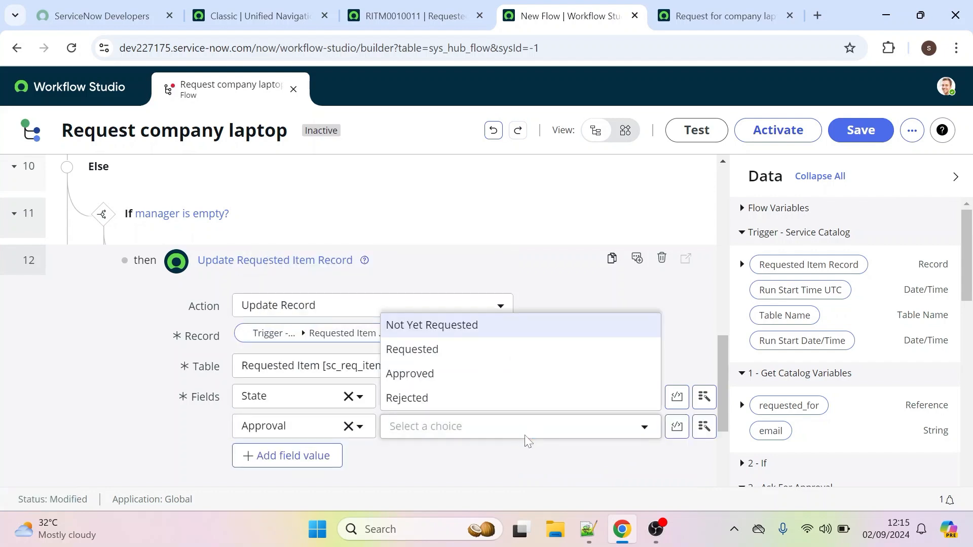
{"action": "left_click", "coordinate": [348, 426]}
{"action": "left_click", "coordinate": [348, 426]}
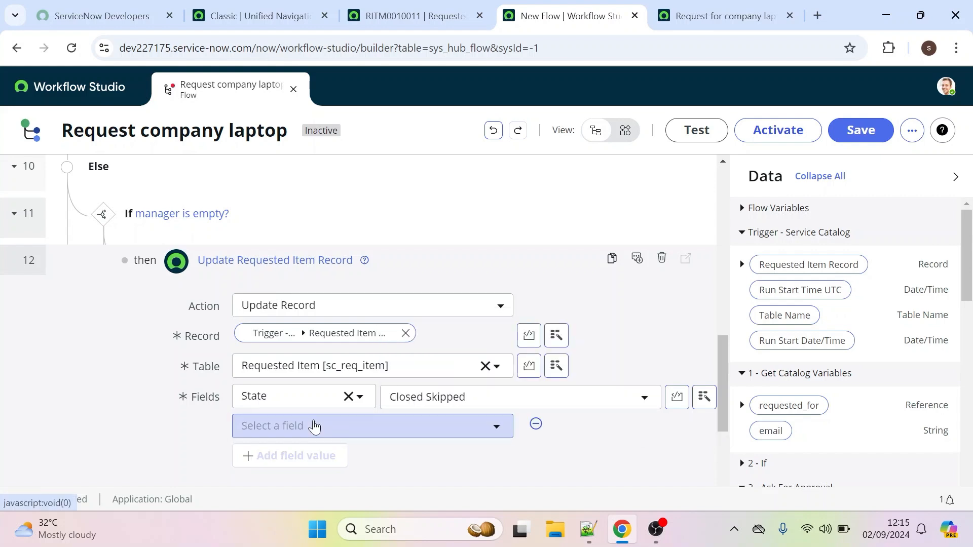
- Add the Short description field with the value "manager is empty" to the update action under "manager is empty?", and complete the action
{"action": "left_click", "coordinate": [313, 425]}
{"action": "type", "text": "short"}
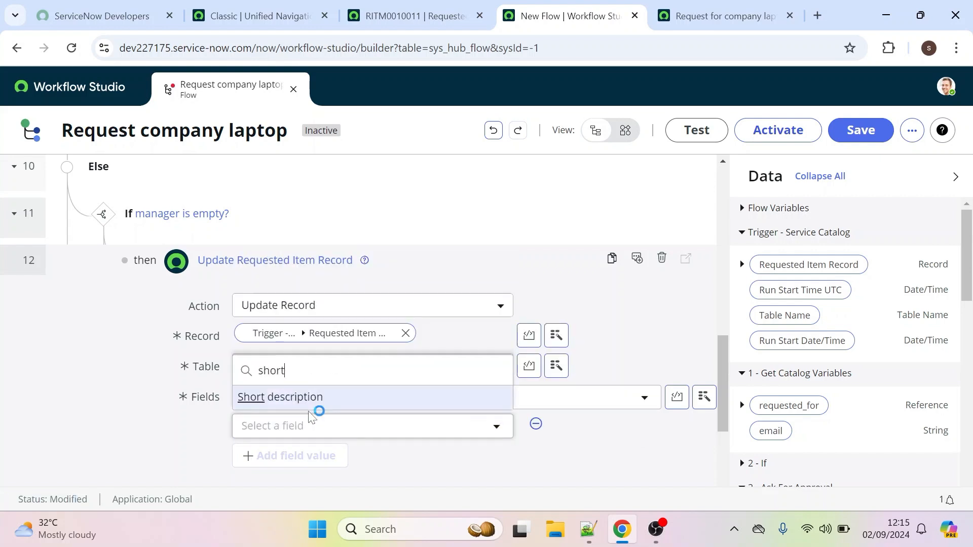
{"action": "left_click", "coordinate": [303, 400]}
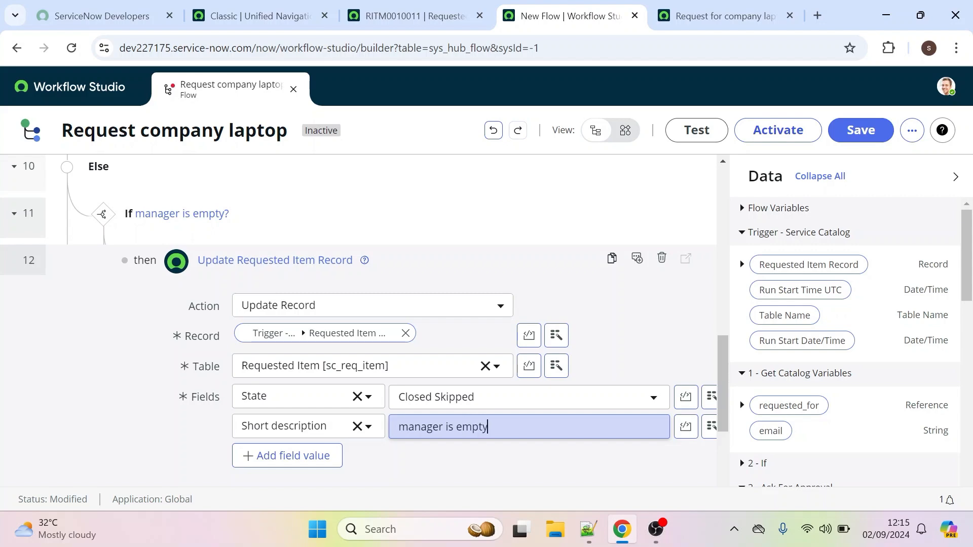
{"action": "scroll", "coordinate": [724, 379], "scroll_direction": "down", "scroll_amount": 4}
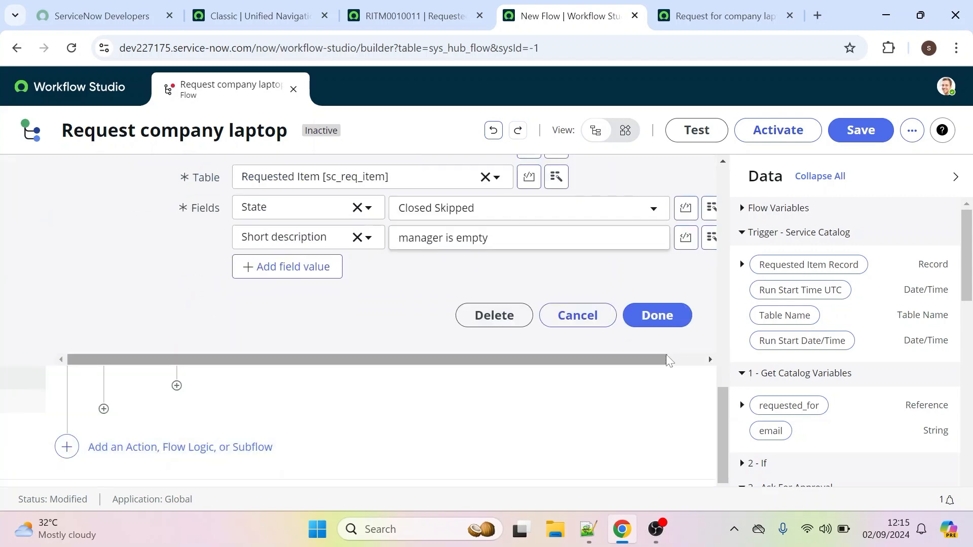
{"action": "left_click", "coordinate": [656, 326]}
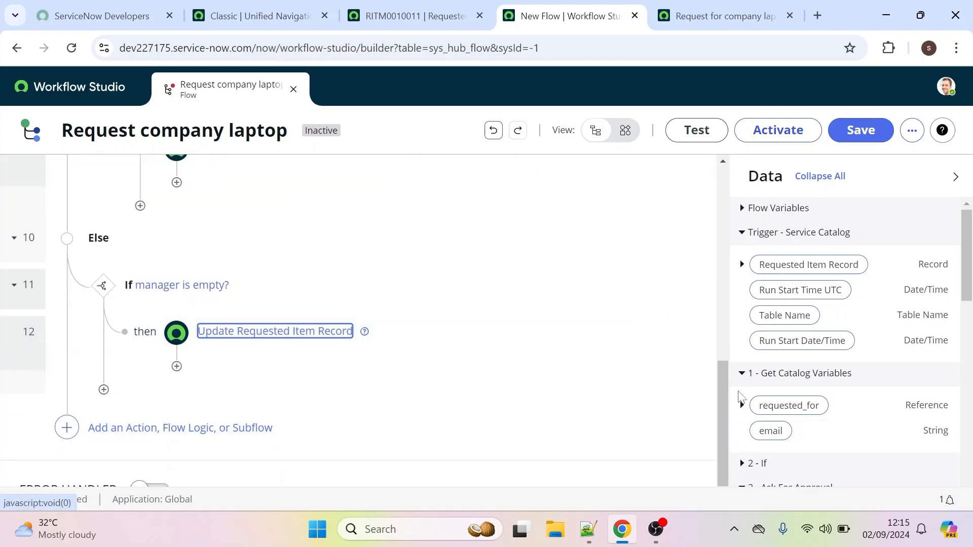
- Add an End Flow after the Update Requested Item Record action in the "If Manager Approves..?" branch
{"action": "scroll", "coordinate": [538, 357], "scroll_direction": "up", "scroll_amount": 5}
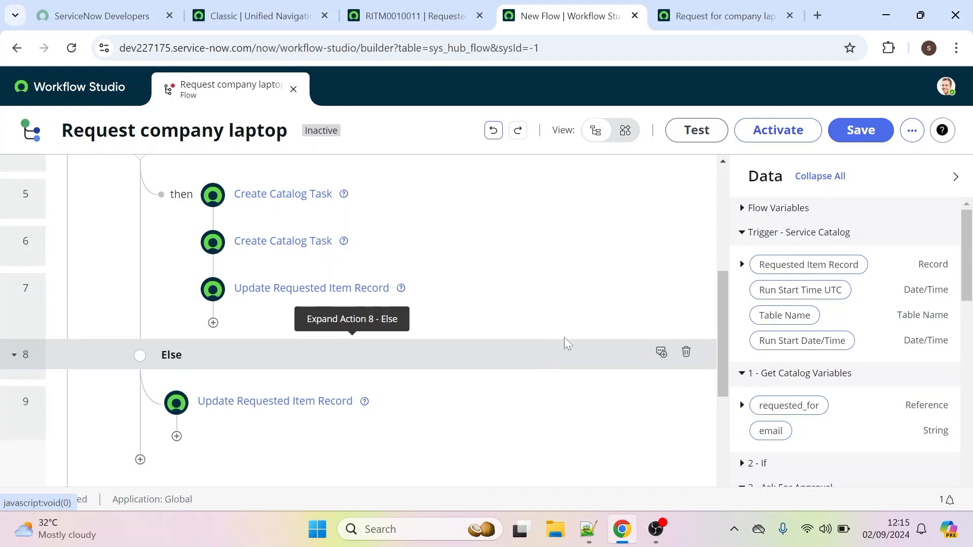
{"action": "left_click", "coordinate": [214, 323]}
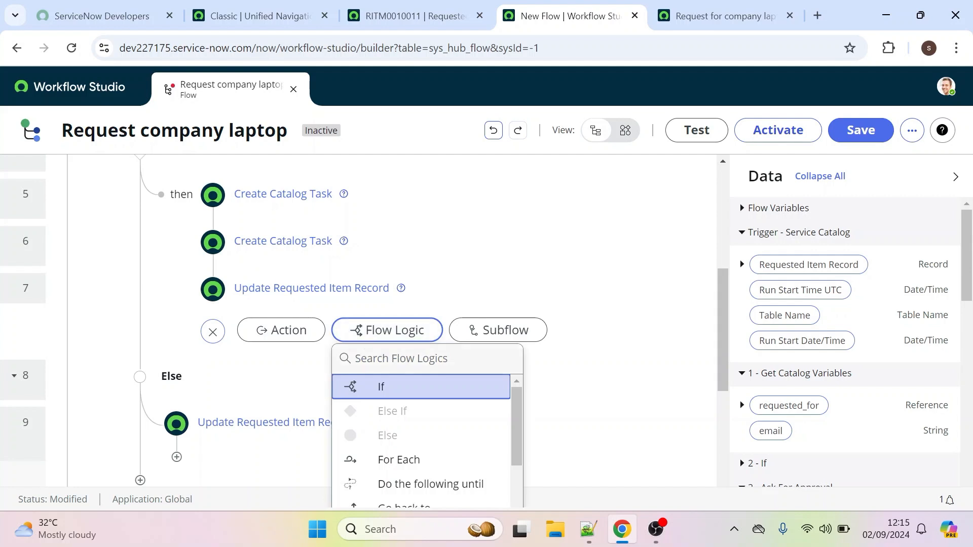
{"action": "type", "text": "end"}
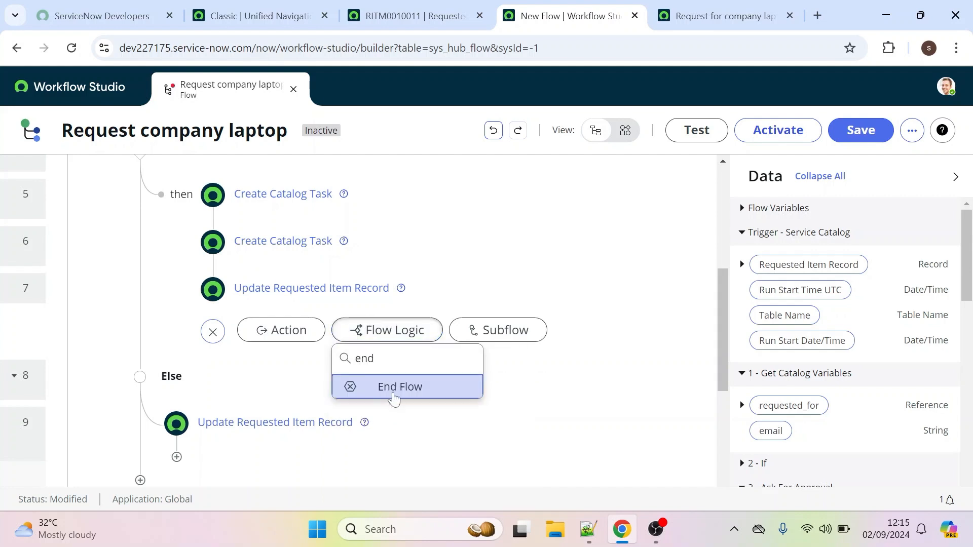
{"action": "left_click", "coordinate": [394, 399]}
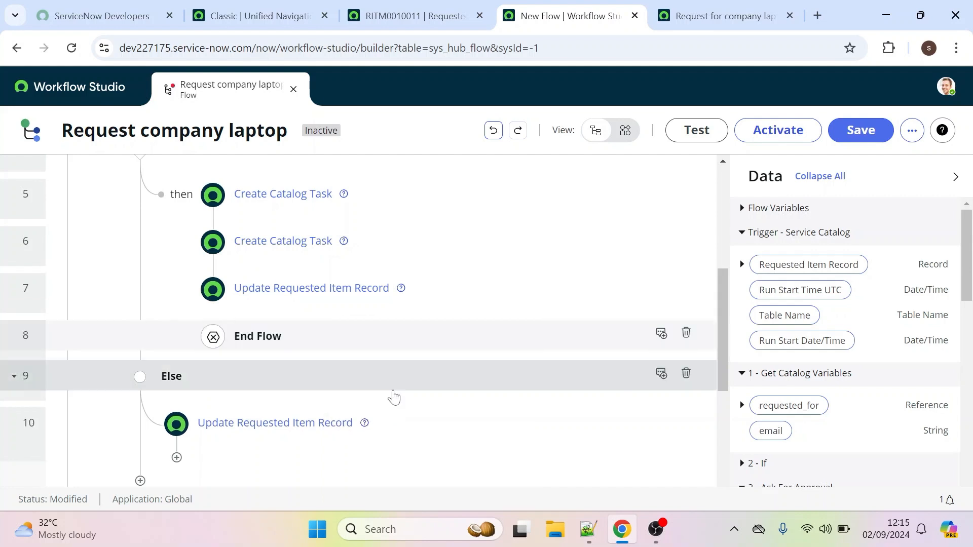
- Add an End Flow after the update action in the approval condition's Else branch, and another following that Else block
{"action": "left_click_drag", "start_coordinate": [723, 299], "coordinate": [691, 347]}
{"action": "left_click", "coordinate": [176, 316]}
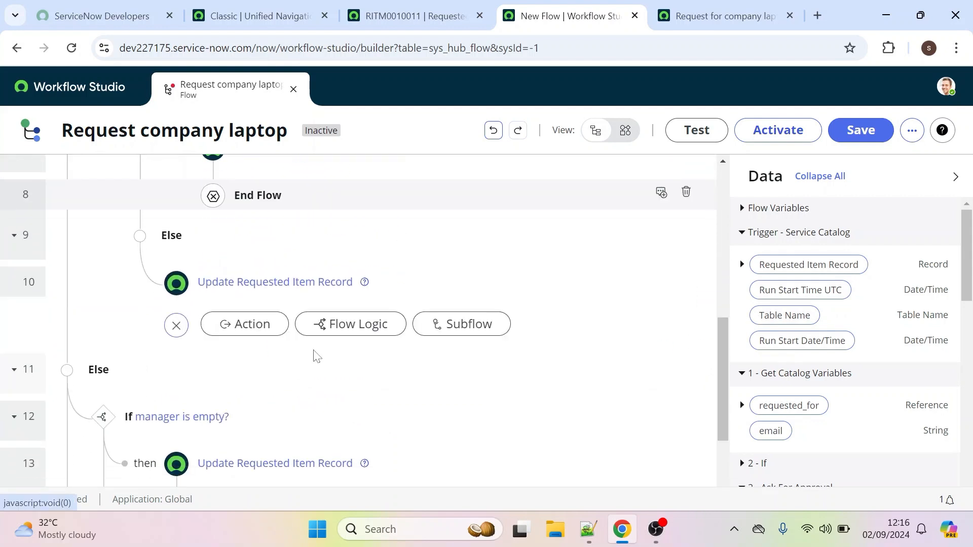
{"action": "left_click", "coordinate": [350, 324]}
{"action": "type", "text": "end"}
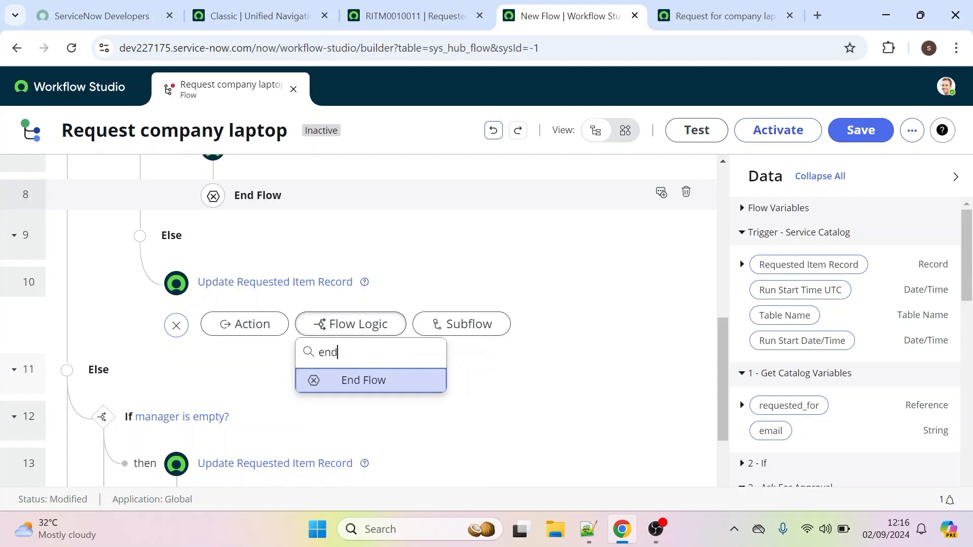
{"action": "left_click", "coordinate": [358, 381]}
{"action": "left_click", "coordinate": [141, 365]}
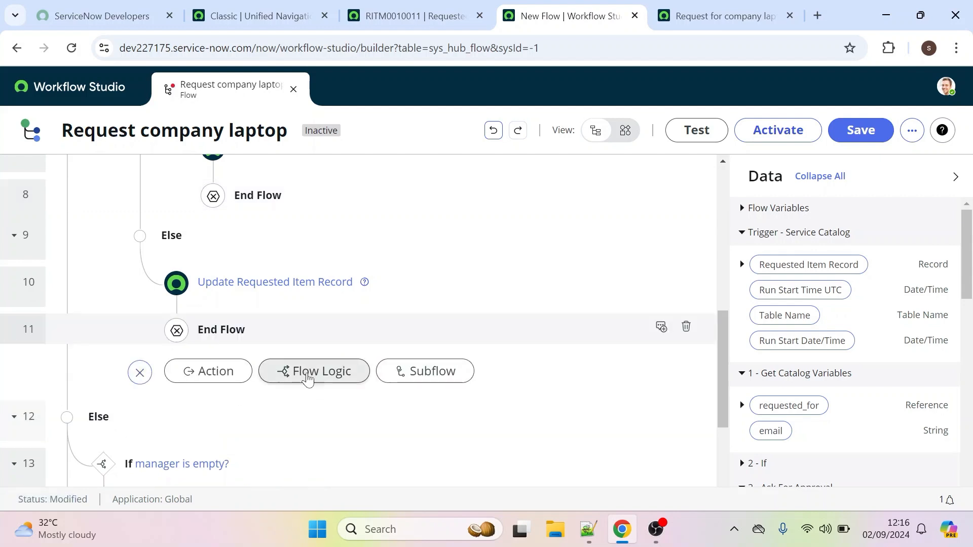
{"action": "left_click", "coordinate": [304, 374]}
{"action": "type", "text": "en"}
{"action": "left_click", "coordinate": [309, 432]}
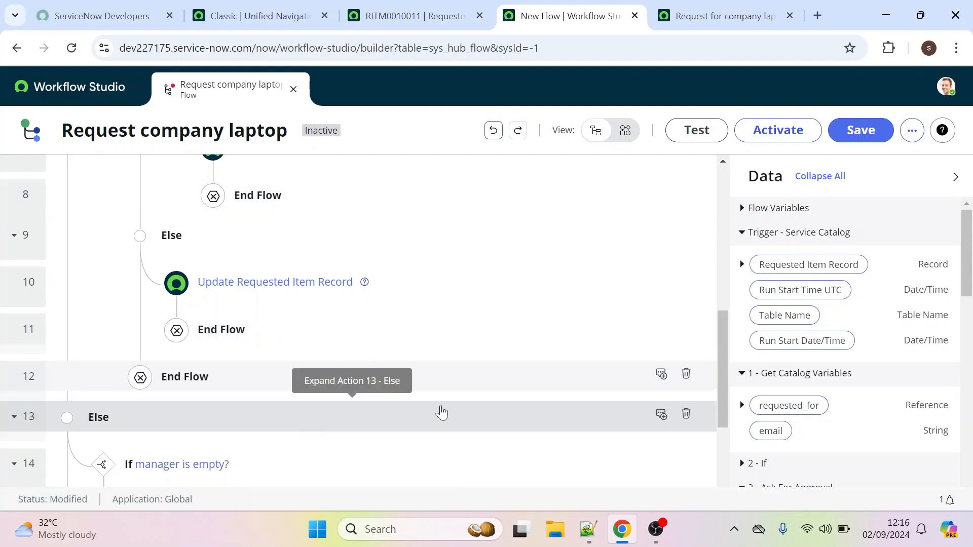
- Add an End Flow after the update action under "manager is empty?", and another following that condition block
{"action": "left_click_drag", "start_coordinate": [722, 365], "coordinate": [704, 433]}
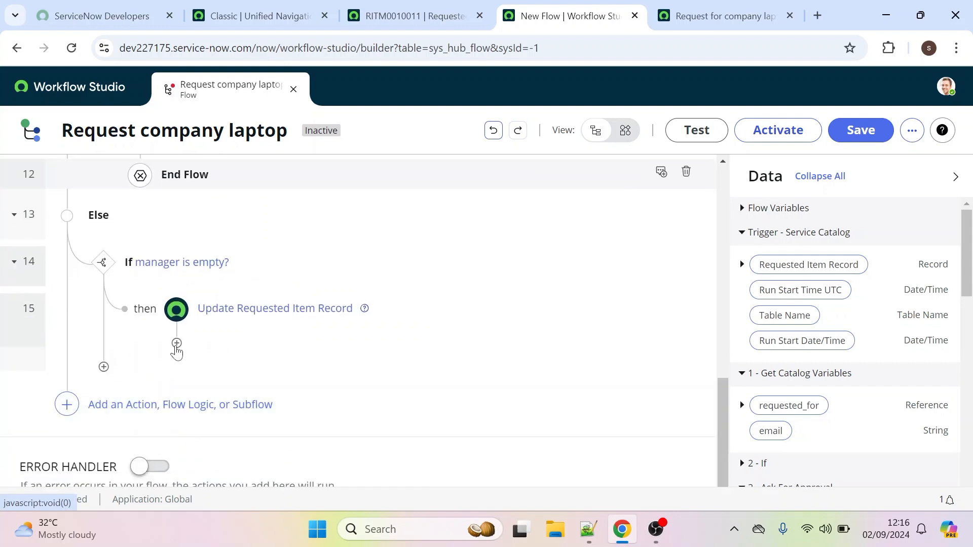
{"action": "left_click", "coordinate": [176, 343]}
{"action": "left_click", "coordinate": [337, 354]}
{"action": "type", "text": "end"}
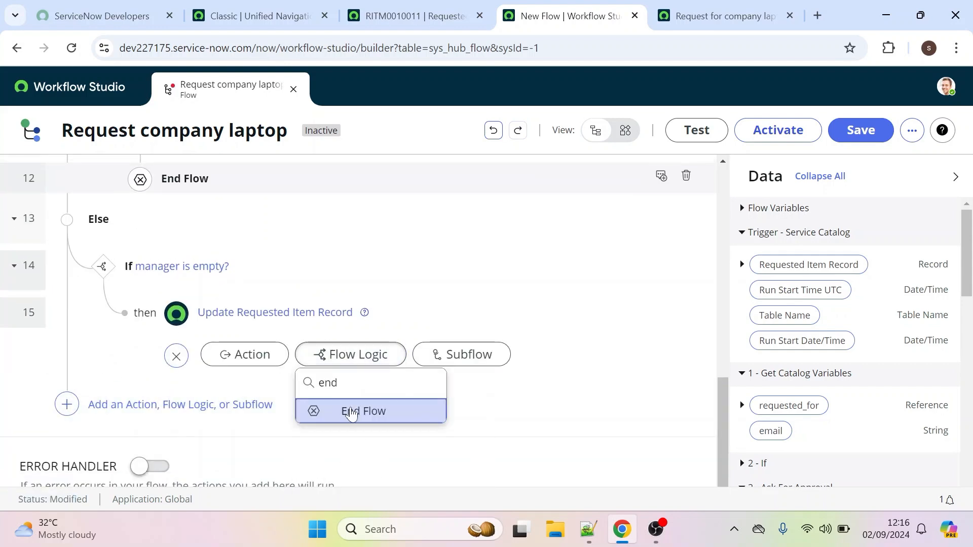
{"action": "left_click", "coordinate": [354, 410]}
{"action": "left_click", "coordinate": [102, 396]}
{"action": "left_click", "coordinate": [256, 402]}
{"action": "type", "text": "end"}
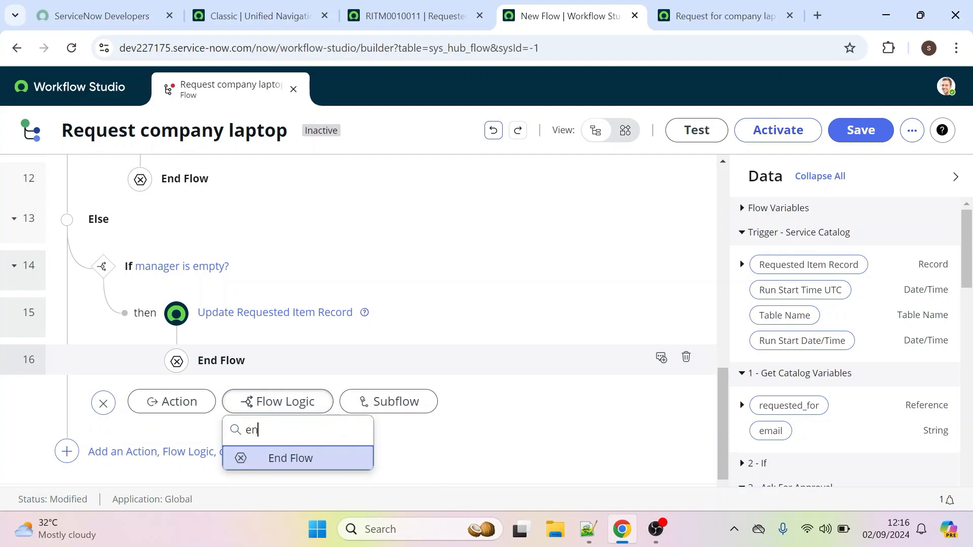
{"action": "left_click", "coordinate": [275, 458]}
- Review the flow from its trigger through the approval and catalog task actions, including the "Manager is not empty?" condition settings
{"action": "left_click_drag", "start_coordinate": [724, 393], "coordinate": [732, 131]}
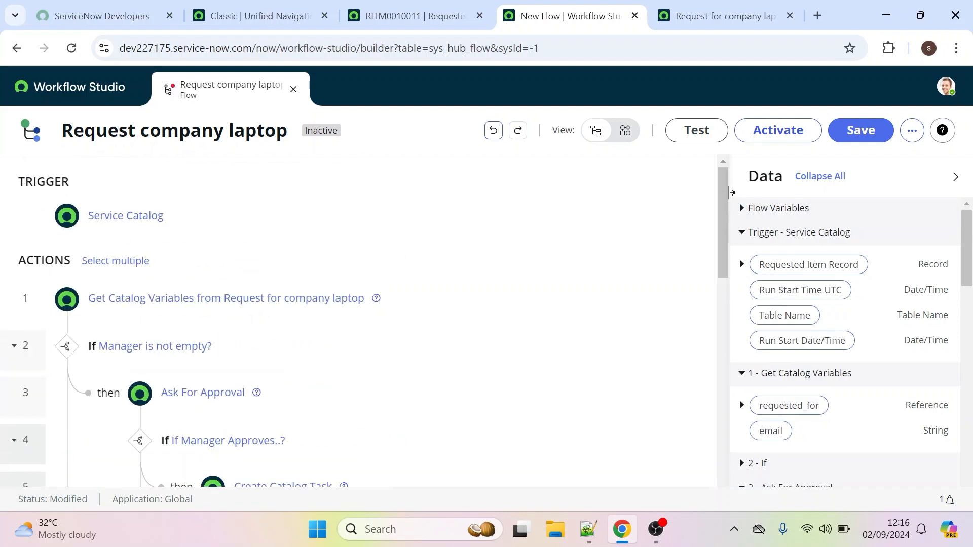
{"action": "left_click_drag", "start_coordinate": [721, 191], "coordinate": [688, 190]}
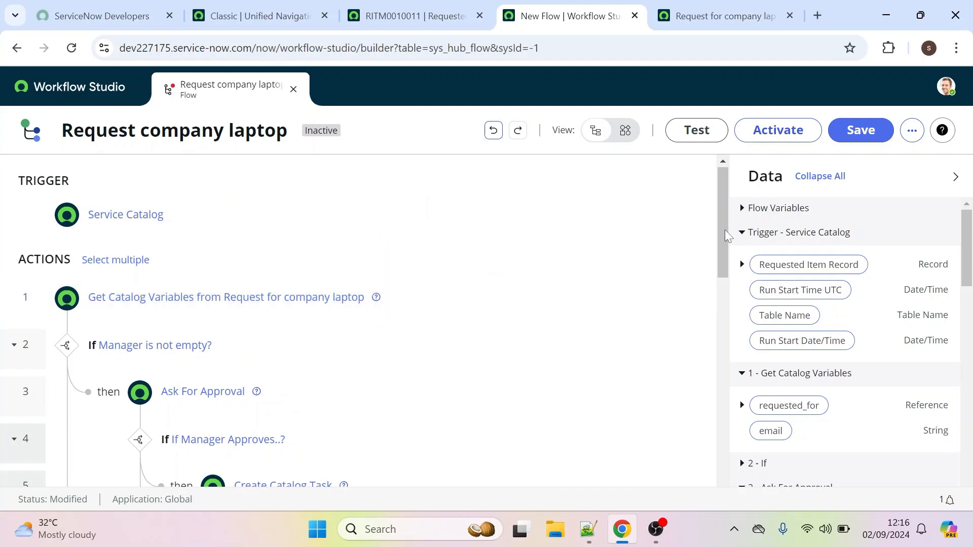
{"action": "left_click_drag", "start_coordinate": [727, 236], "coordinate": [724, 284]}
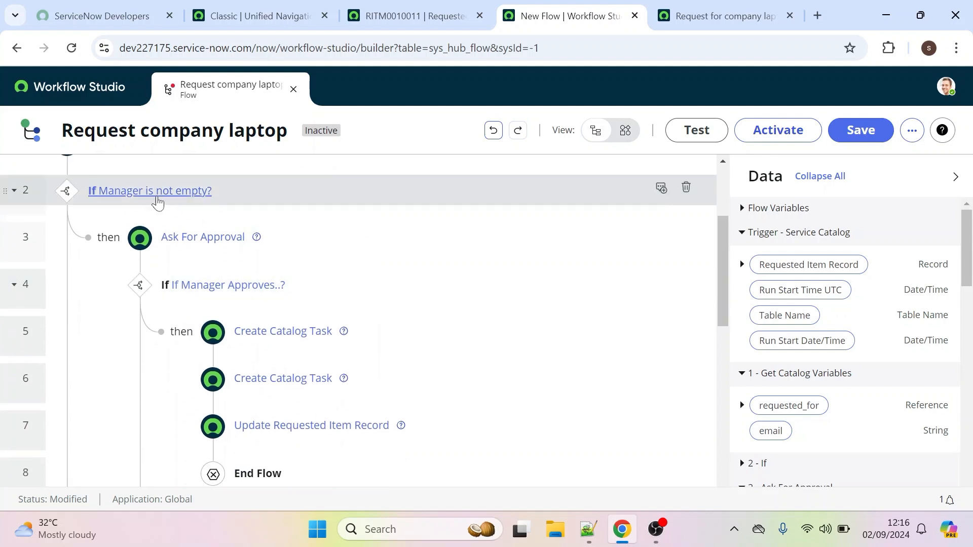
{"action": "left_click", "coordinate": [156, 198]}
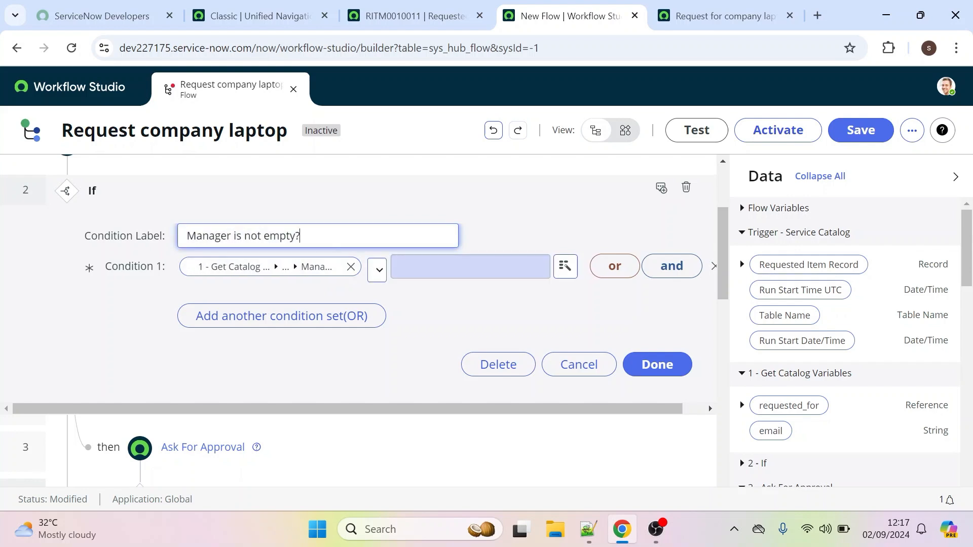
{"action": "left_click", "coordinate": [659, 376]}
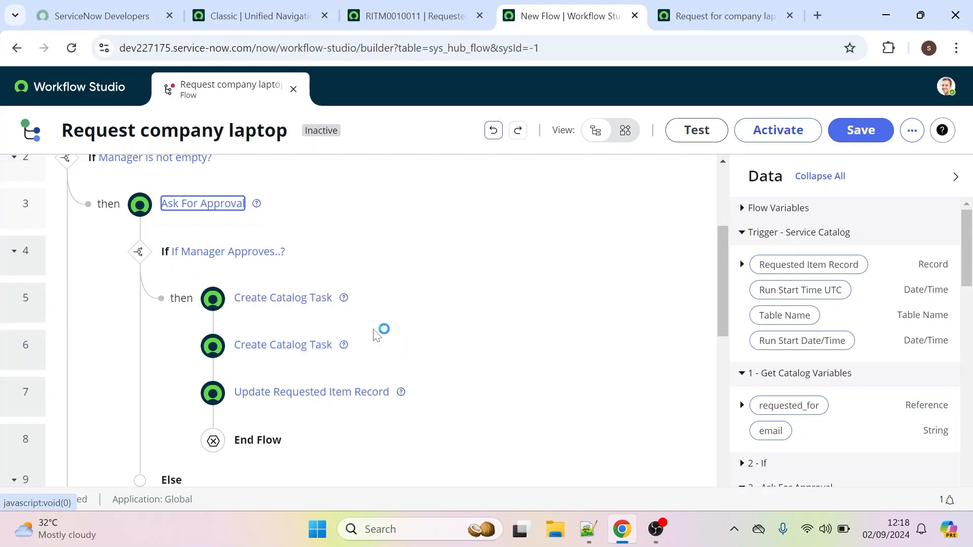
{"action": "mouse_move", "coordinate": [393, 331]}
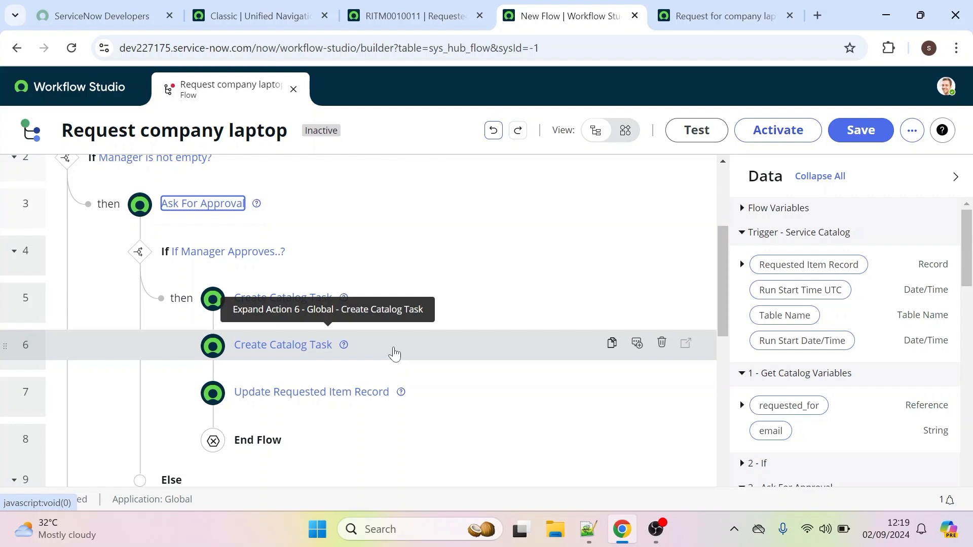
- Review the field values of the Update Requested Item Record actions in the approved, rejected and manager-empty branches
{"action": "scroll", "coordinate": [394, 354], "scroll_direction": "down", "scroll_amount": 3}
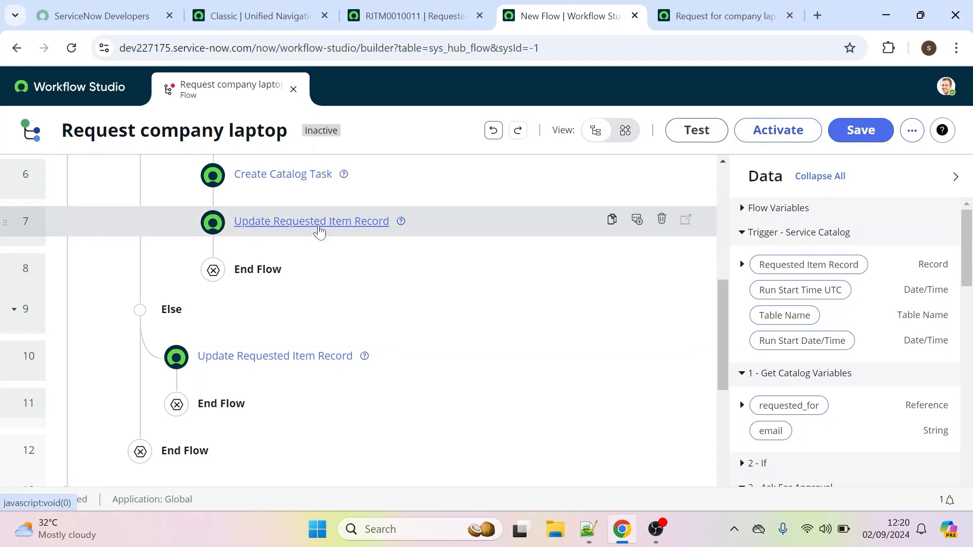
{"action": "left_click", "coordinate": [319, 231]}
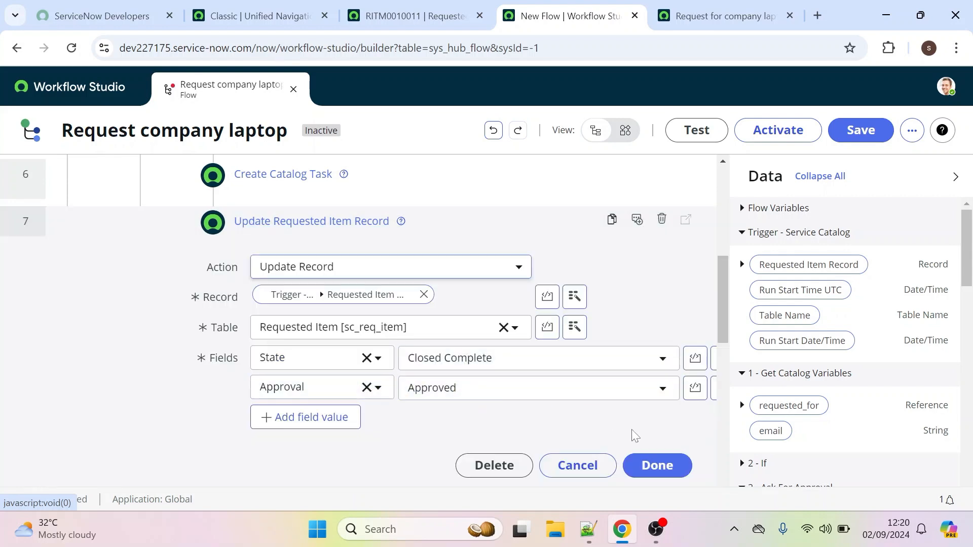
{"action": "left_click", "coordinate": [652, 464]}
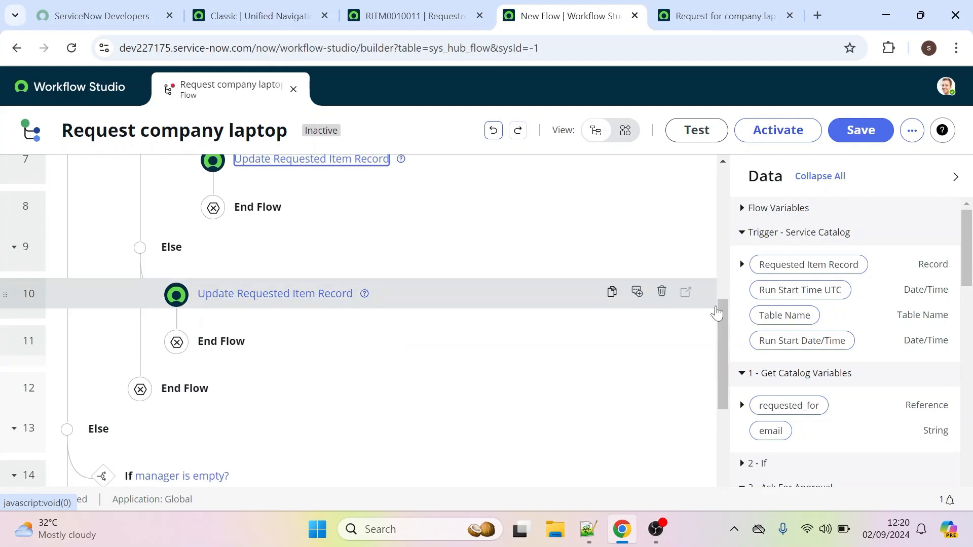
{"action": "left_click", "coordinate": [298, 293]}
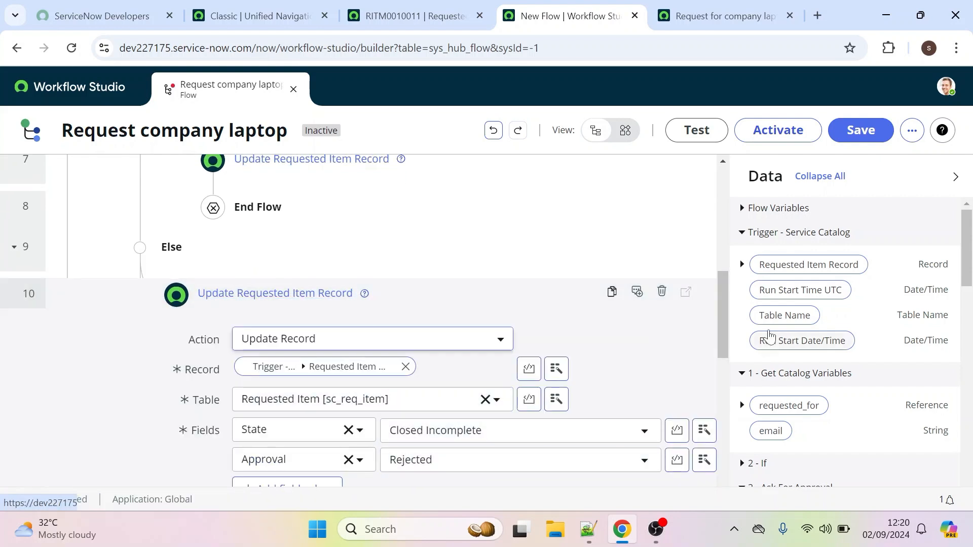
{"action": "left_click_drag", "start_coordinate": [724, 302], "coordinate": [675, 223]}
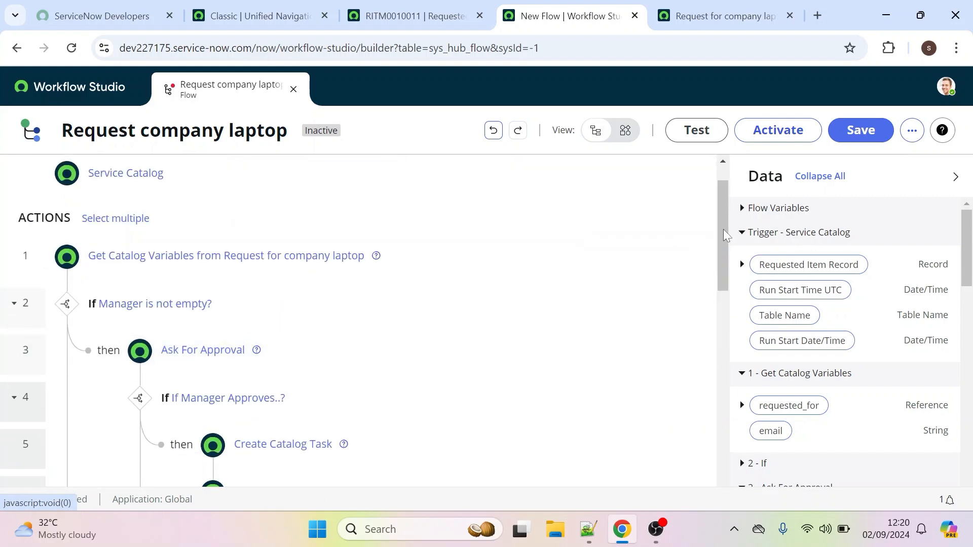
{"action": "left_click_drag", "start_coordinate": [723, 229], "coordinate": [699, 421]}
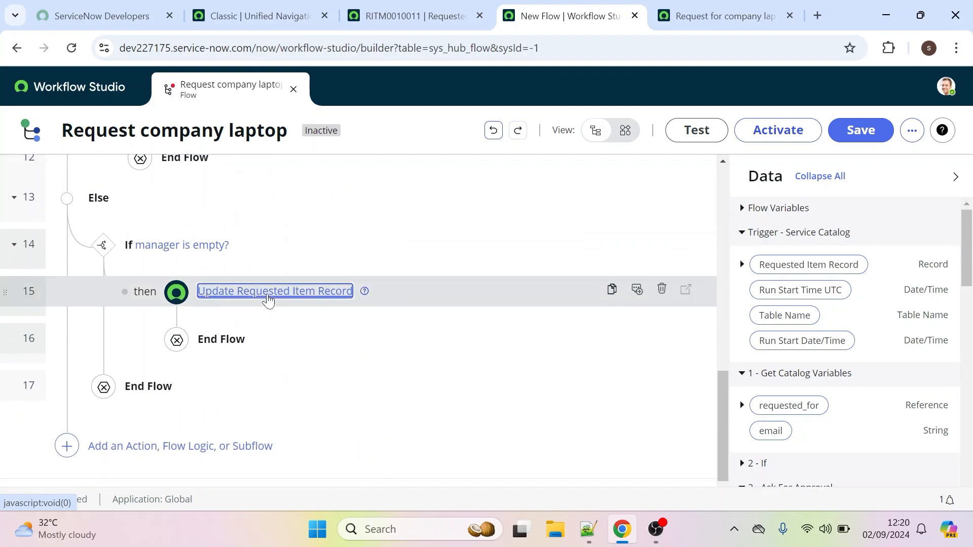
{"action": "left_click", "coordinate": [268, 298]}
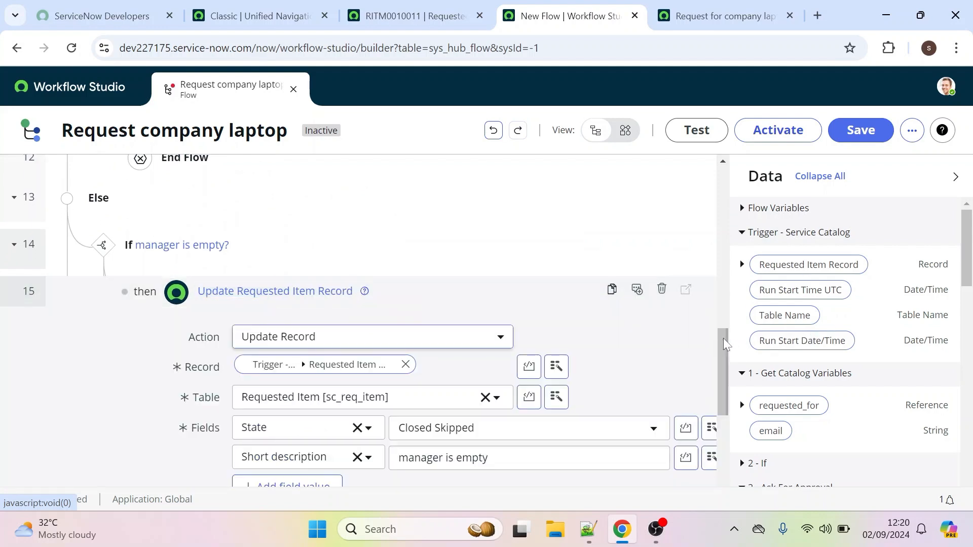
{"action": "scroll", "coordinate": [699, 388], "scroll_direction": "down", "scroll_amount": 3}
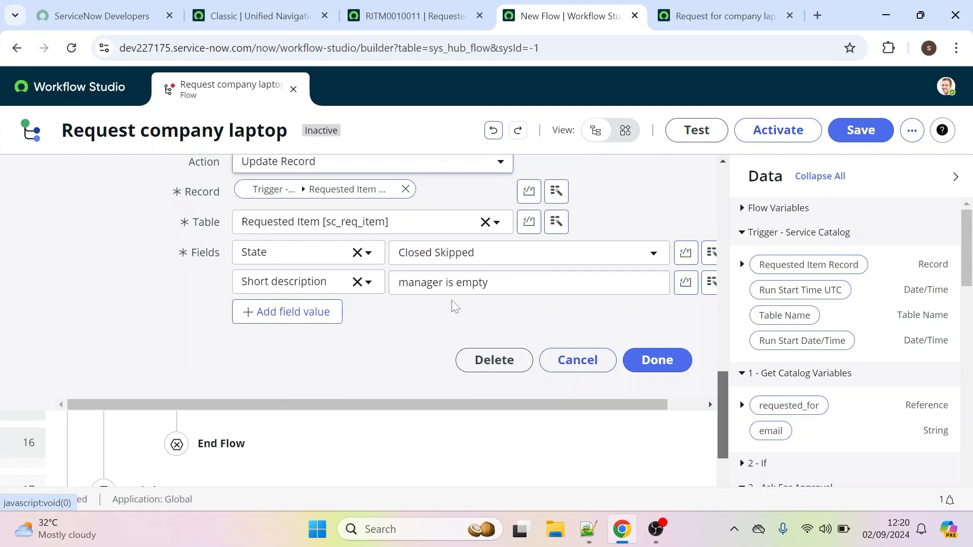
{"action": "left_click", "coordinate": [653, 362]}
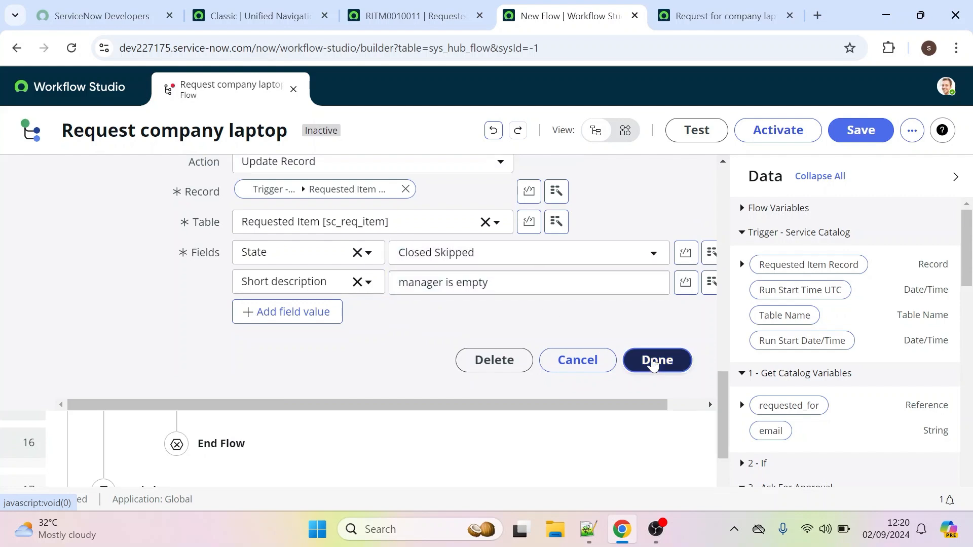
- Save the Request company laptop flow and activate it
{"action": "left_click", "coordinate": [870, 140]}
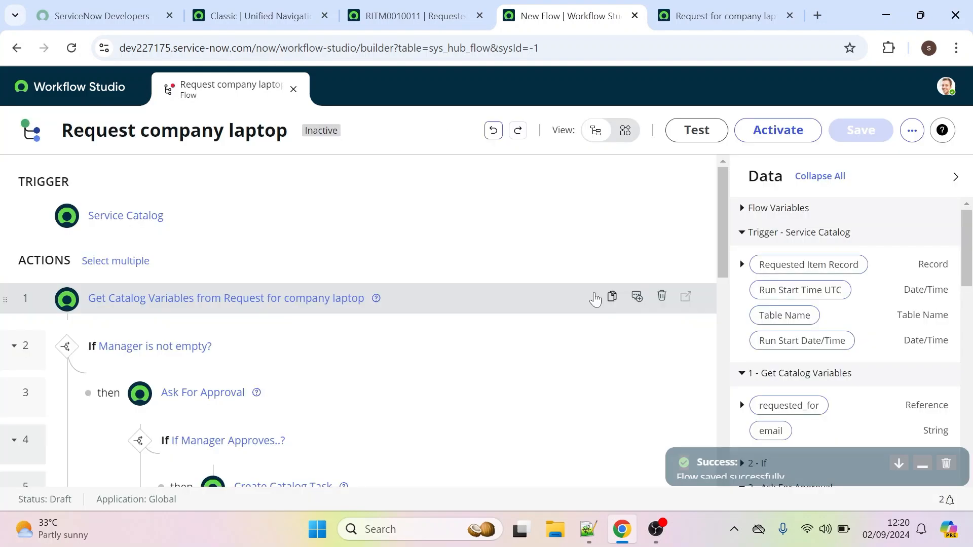
{"action": "left_click", "coordinate": [767, 139]}
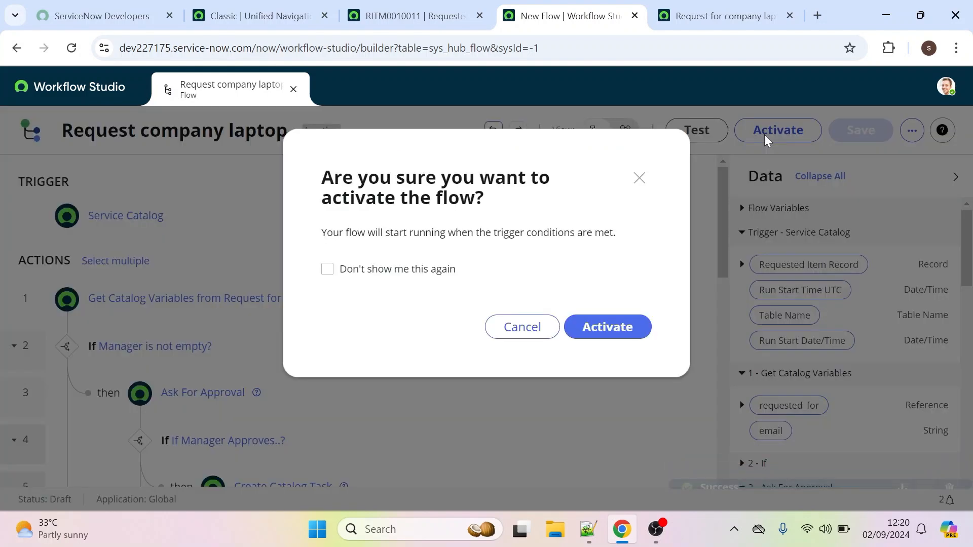
{"action": "left_click", "coordinate": [606, 320]}
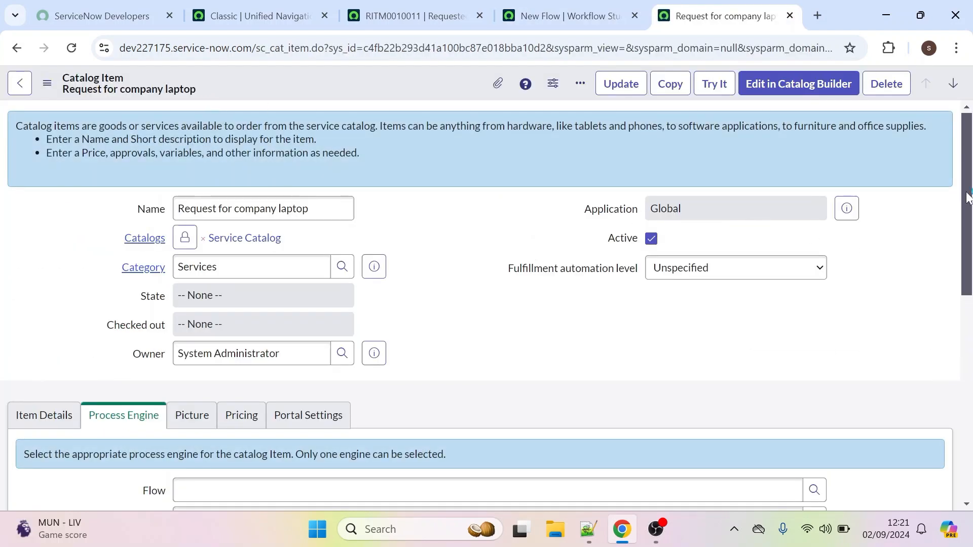
- Examine the Flow and Workflow fields in the Process Engine settings of the Request for company laptop catalog item
{"action": "left_click_drag", "start_coordinate": [968, 193], "coordinate": [924, 283]}
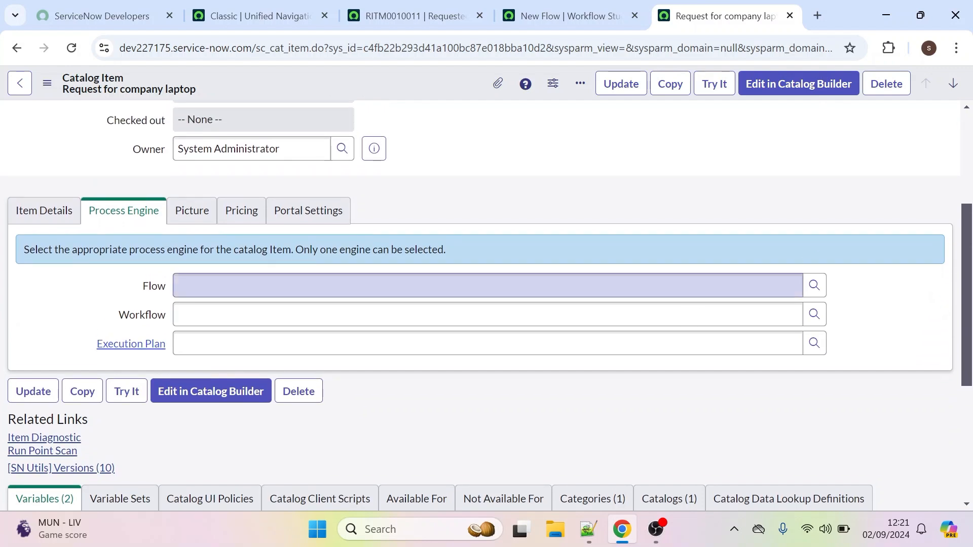
{"action": "left_click", "coordinate": [128, 219]}
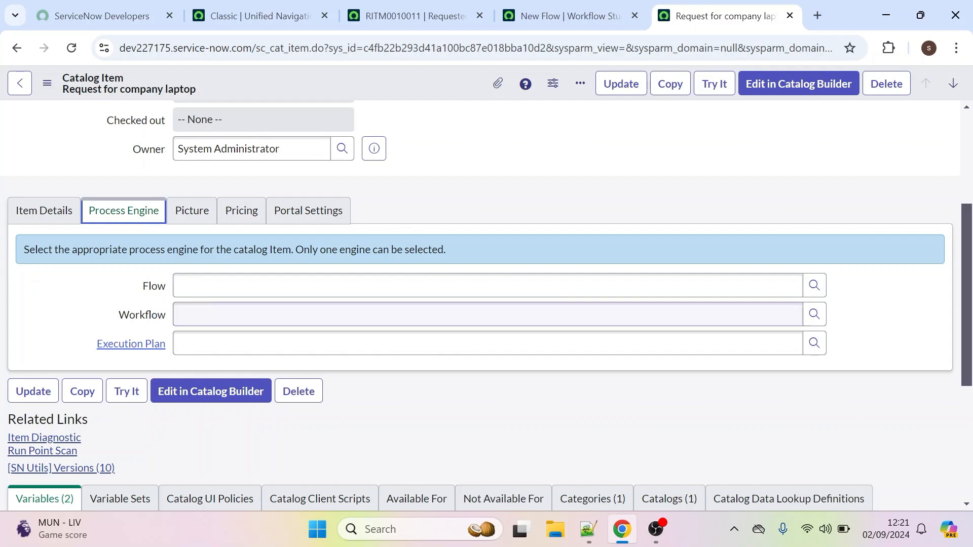
{"action": "left_click", "coordinate": [488, 286]}
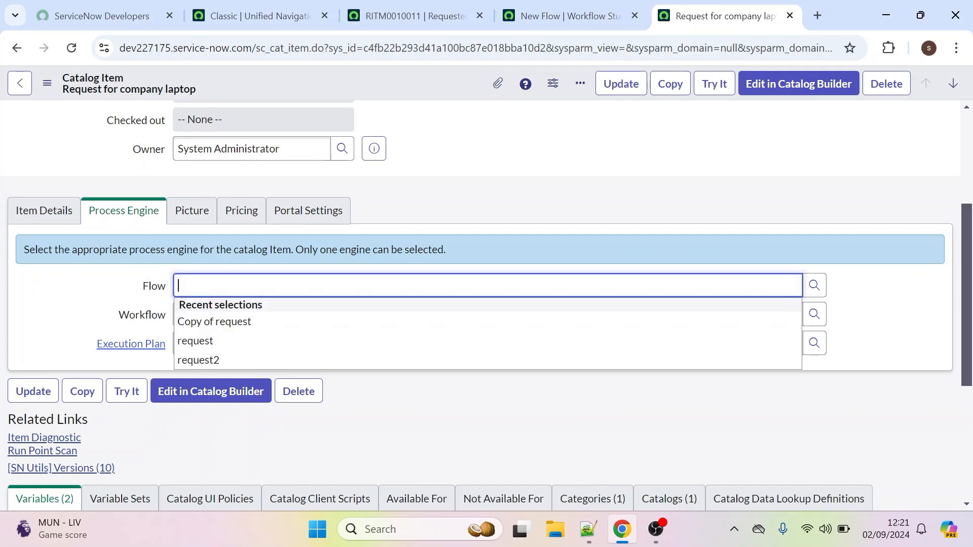
{"action": "left_click", "coordinate": [265, 312]}
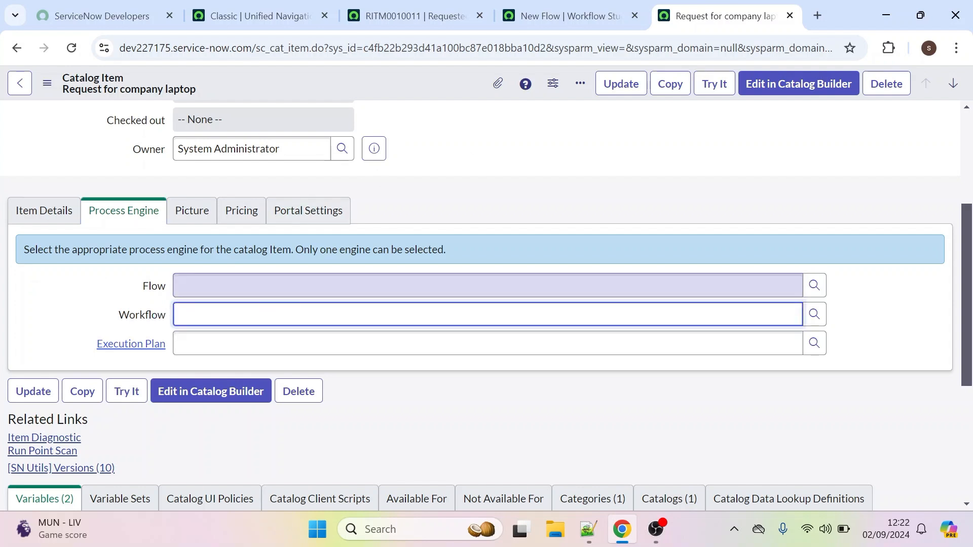
{"action": "left_click", "coordinate": [266, 287]}
{"action": "left_click", "coordinate": [552, 261]}
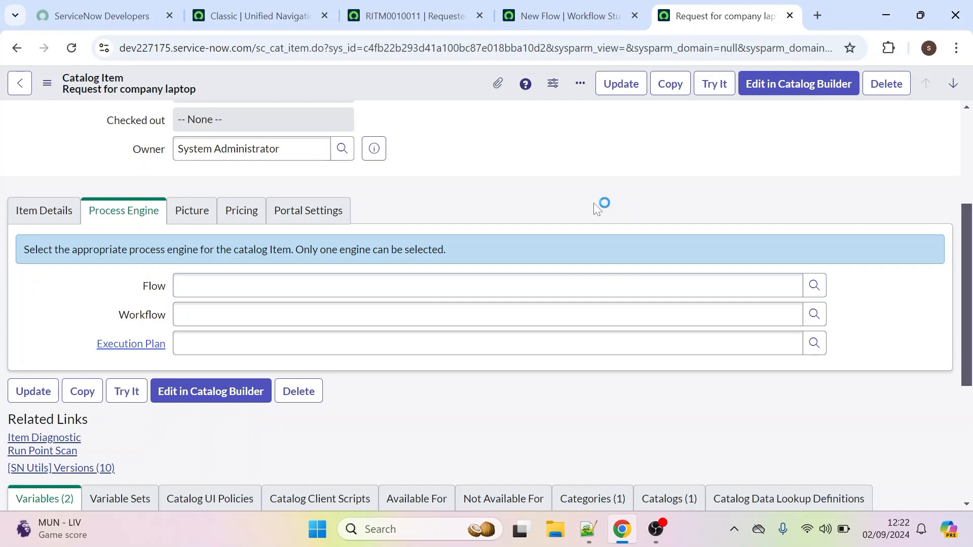
- Copy the flow's name from Workflow Studio and set it as the catalog item's Flow: Request company laptop
{"action": "left_click", "coordinate": [548, 7]}
{"action": "left_click_drag", "start_coordinate": [288, 131], "coordinate": [47, 136]}
{"action": "key", "text": "ctrl+c"}
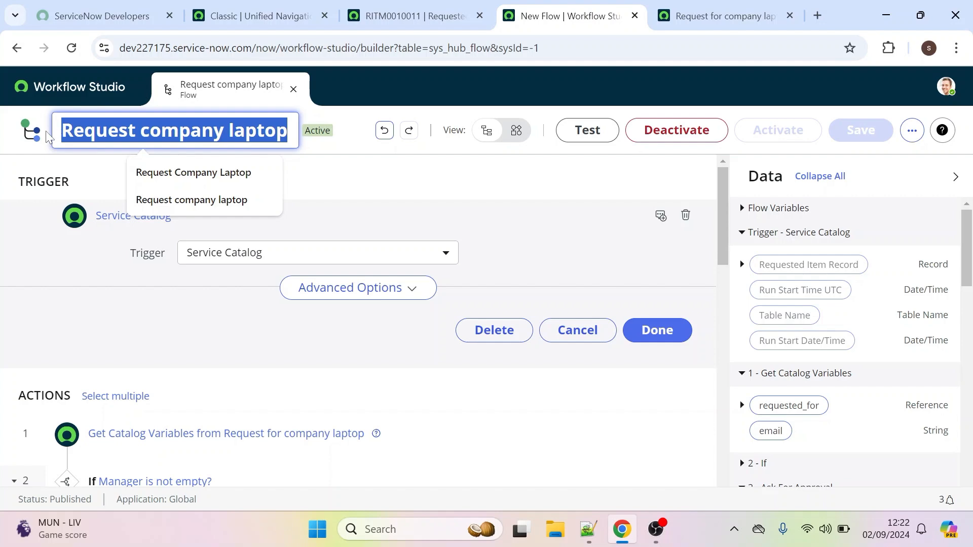
{"action": "left_click", "coordinate": [413, 16]}
{"action": "left_click", "coordinate": [725, 16]}
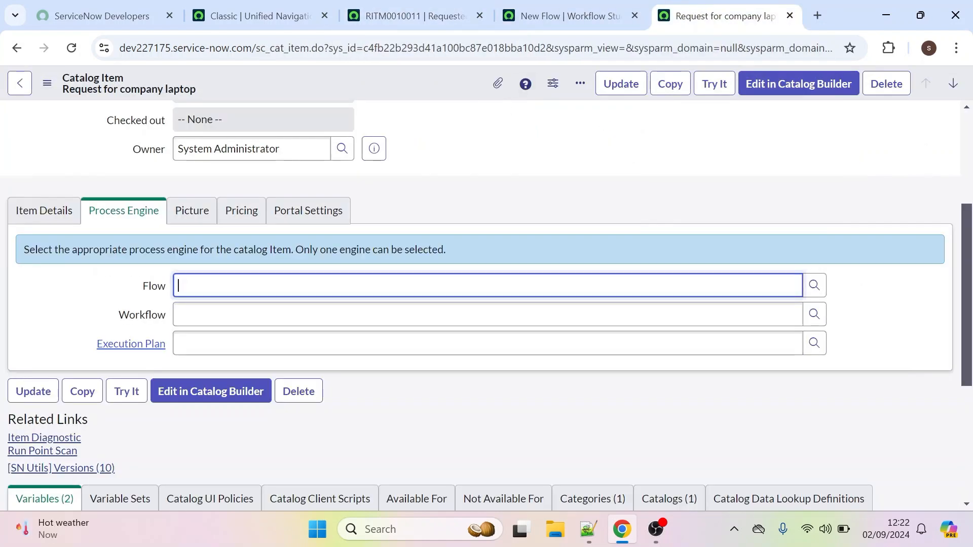
{"action": "key", "text": "ctrl+v"}
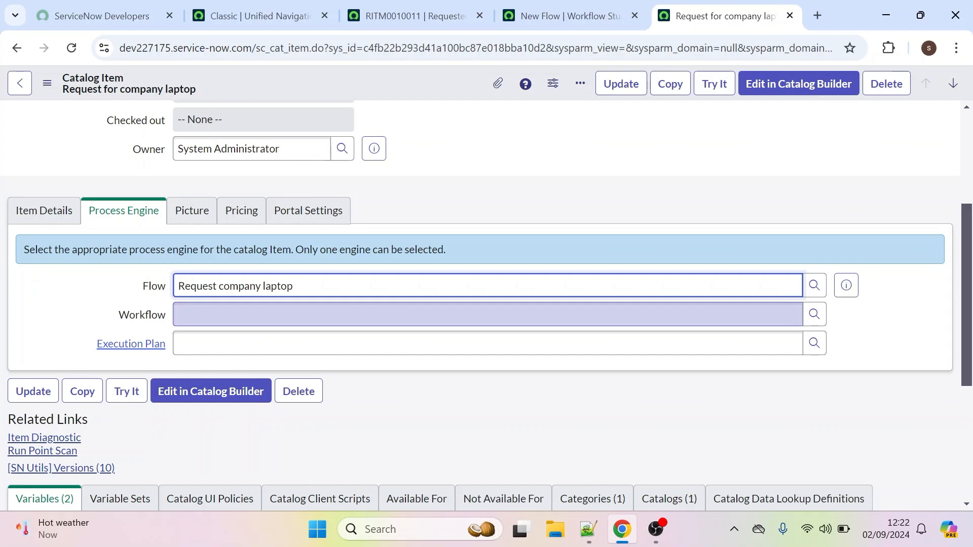
- Save the Request for company laptop catalog item and open its order form with Try It
{"action": "right_click", "coordinate": [346, 69]}
{"action": "left_click", "coordinate": [365, 81]}
{"action": "left_click", "coordinate": [714, 84]}
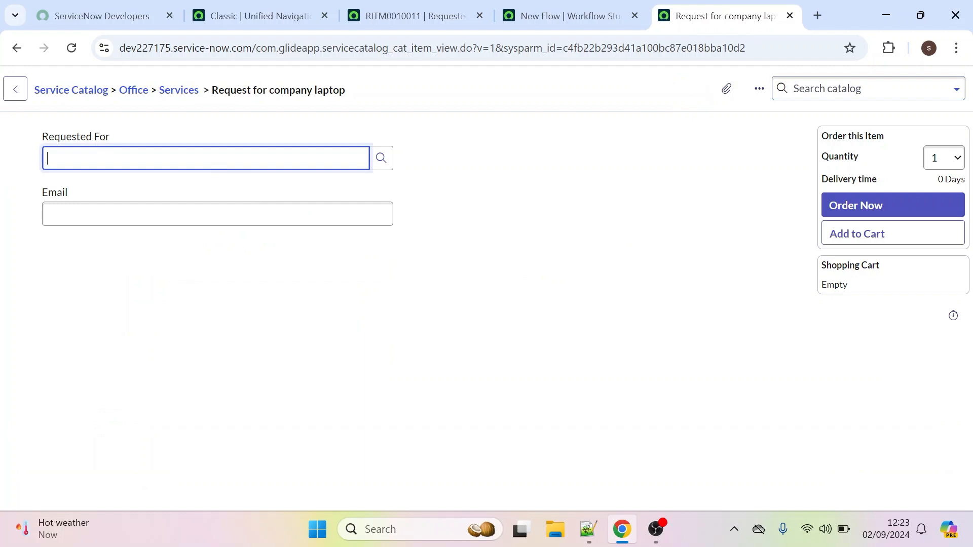
- Find the Users list through the navigator and open the first user's record to check the assigned manager
{"action": "left_click", "coordinate": [253, 13]}
{"action": "left_click", "coordinate": [164, 87]}
{"action": "type", "text": "users"}
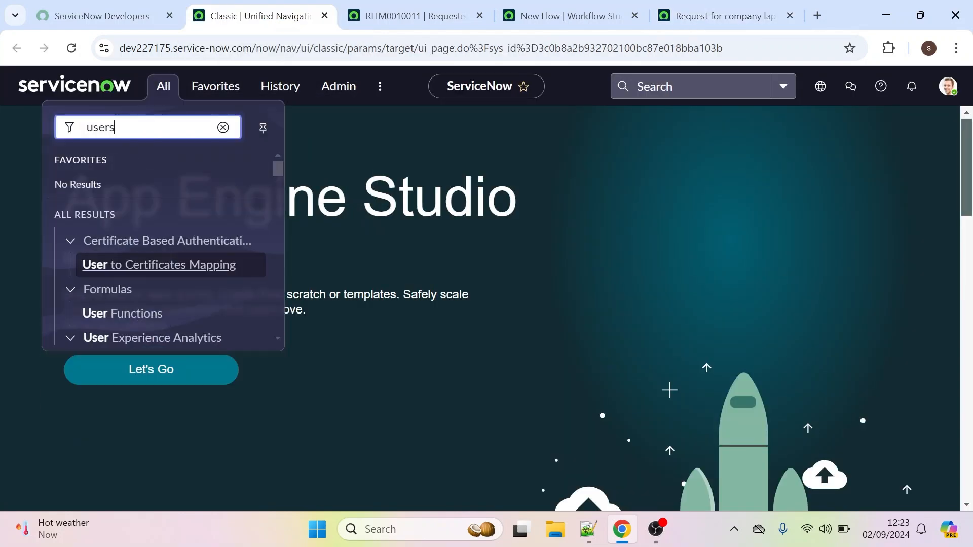
{"action": "scroll", "coordinate": [101, 294], "scroll_direction": "down", "scroll_amount": 10}
{"action": "left_click", "coordinate": [100, 306]}
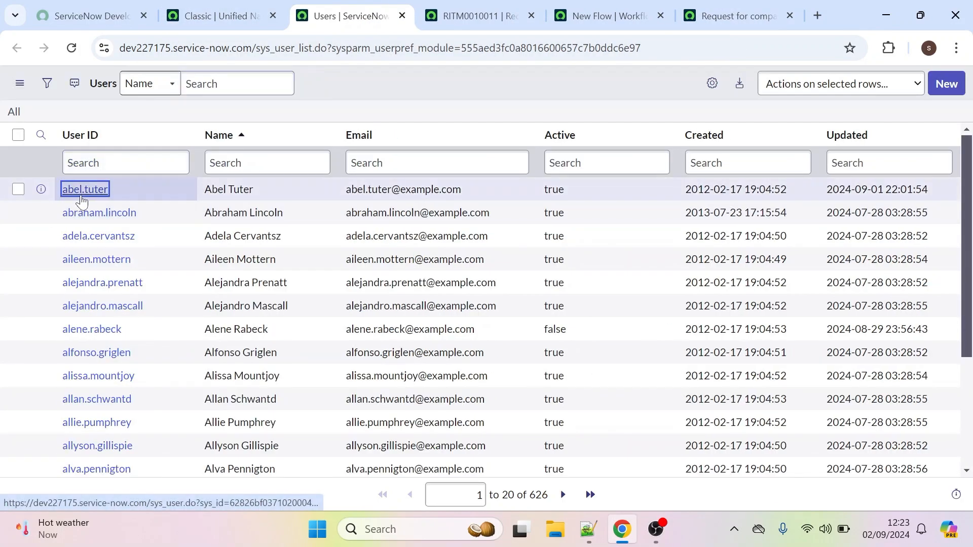
{"action": "left_click", "coordinate": [81, 198]}
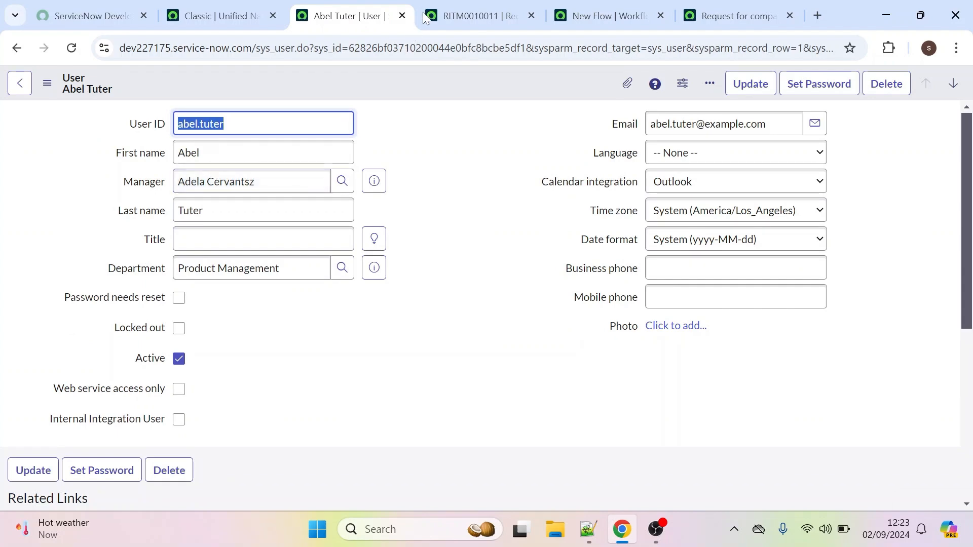
- Order the company laptop from the catalog order form with the checked user as Requested For
{"action": "left_click", "coordinate": [450, 15]}
{"action": "left_click", "coordinate": [730, 15]}
{"action": "left_click", "coordinate": [880, 211]}
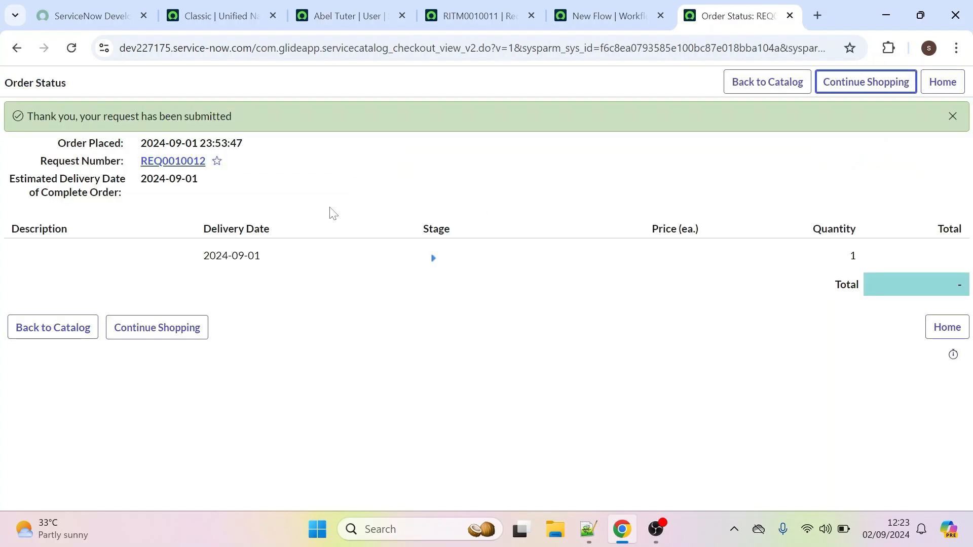
- Open the new request and its requested item in separate tabs, and compare the approver with the requester's manager
{"action": "middle_click", "coordinate": [170, 161]}
{"action": "left_click", "coordinate": [737, 4]}
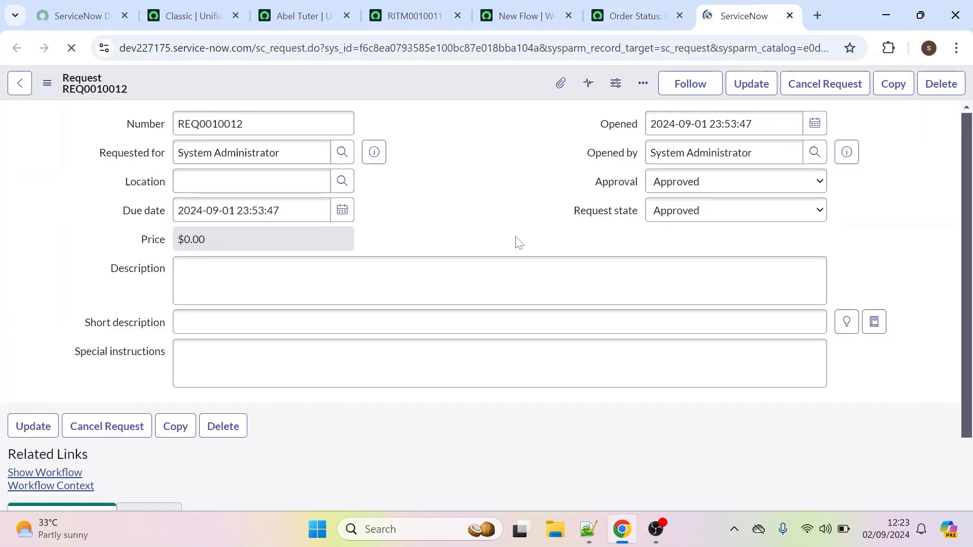
{"action": "scroll", "coordinate": [126, 380], "scroll_direction": "down", "scroll_amount": 5}
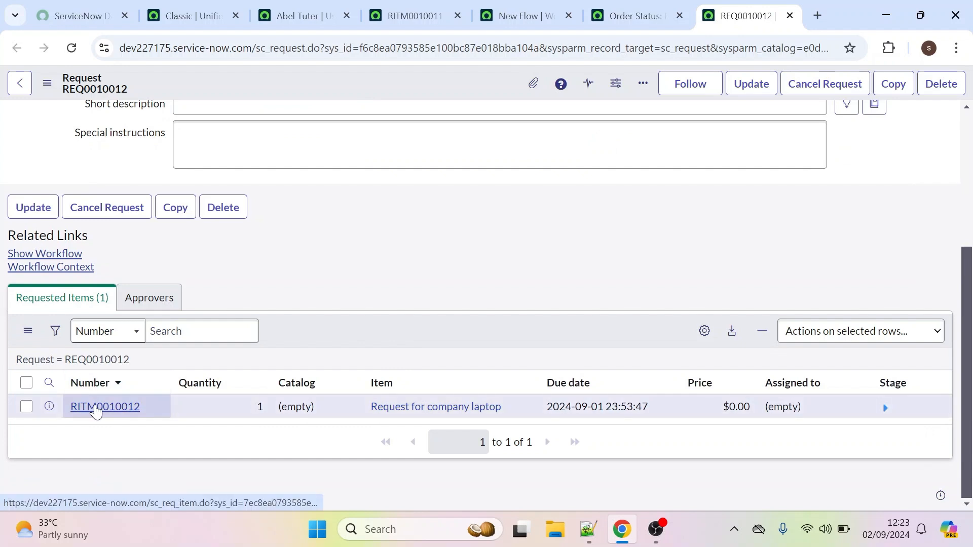
{"action": "middle_click", "coordinate": [105, 407]}
{"action": "left_click", "coordinate": [720, 20]}
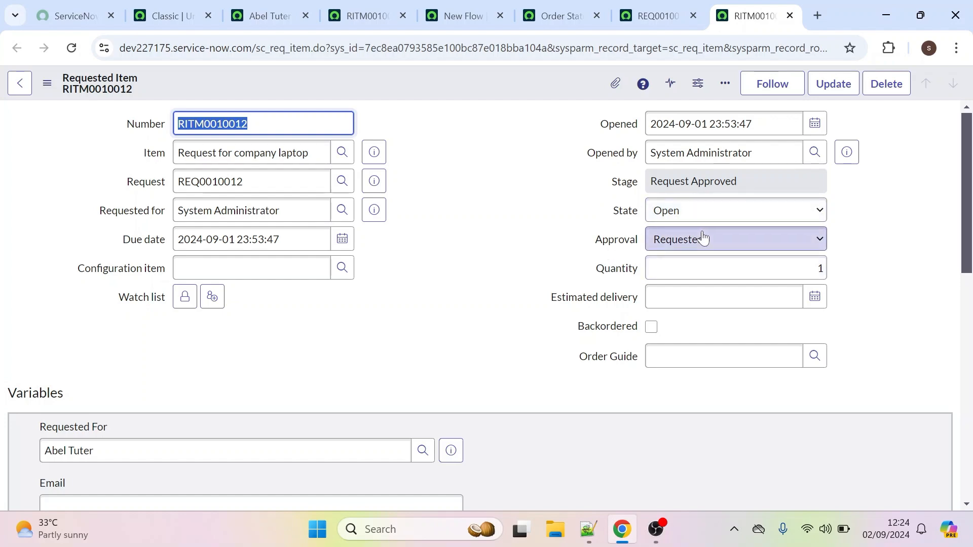
{"action": "left_click_drag", "start_coordinate": [967, 170], "coordinate": [901, 435]}
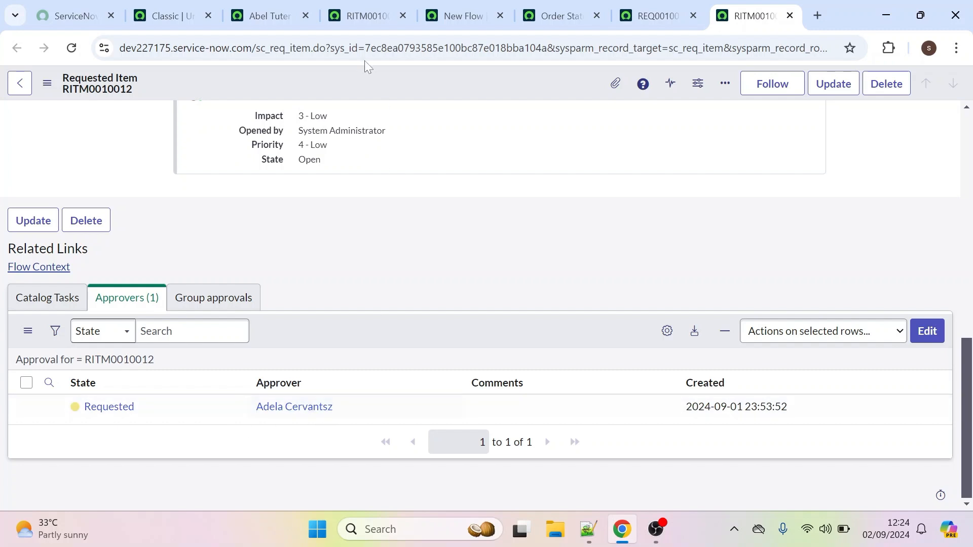
{"action": "left_click", "coordinate": [260, 15]}
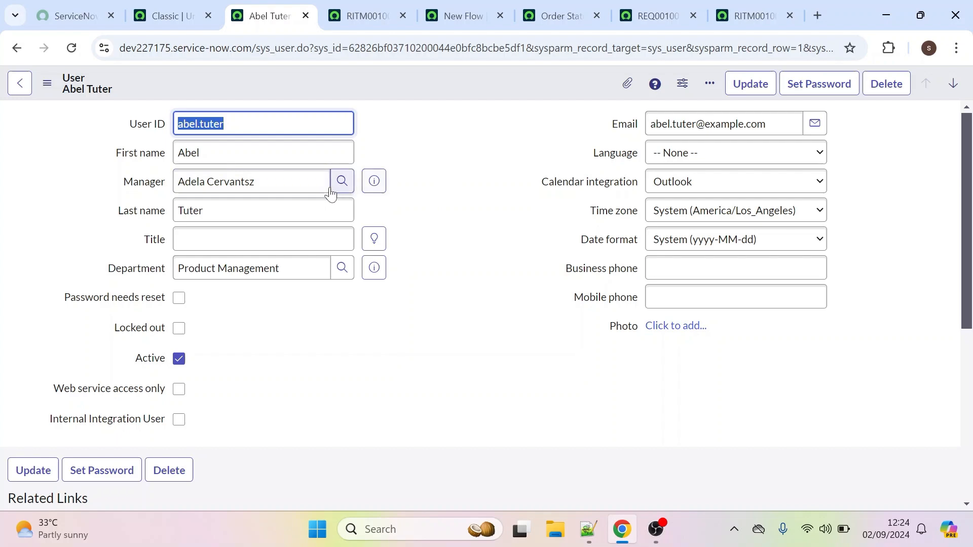
- Review the active flow's actions from the manager condition through the approval, catalog tasks and requested item update
{"action": "left_click", "coordinate": [566, 6]}
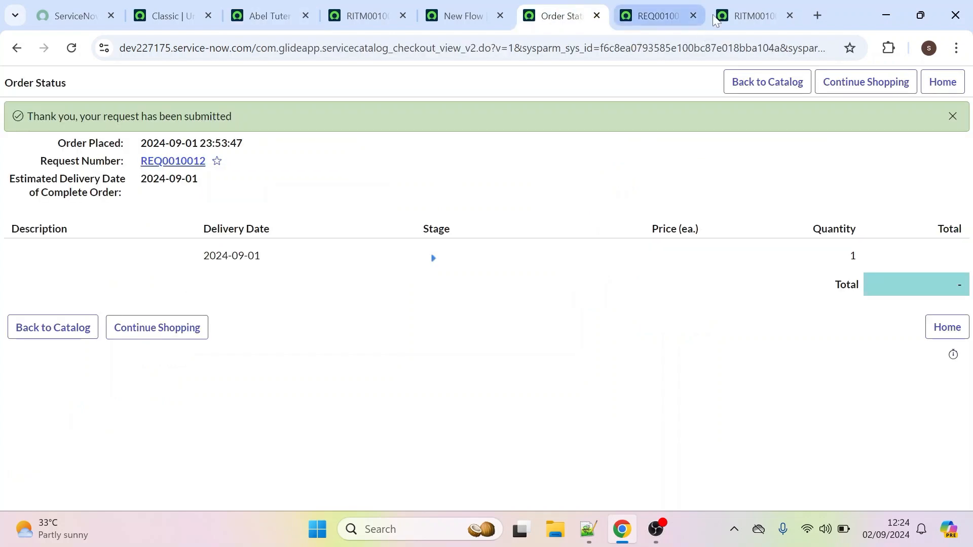
{"action": "left_click", "coordinate": [661, 6]}
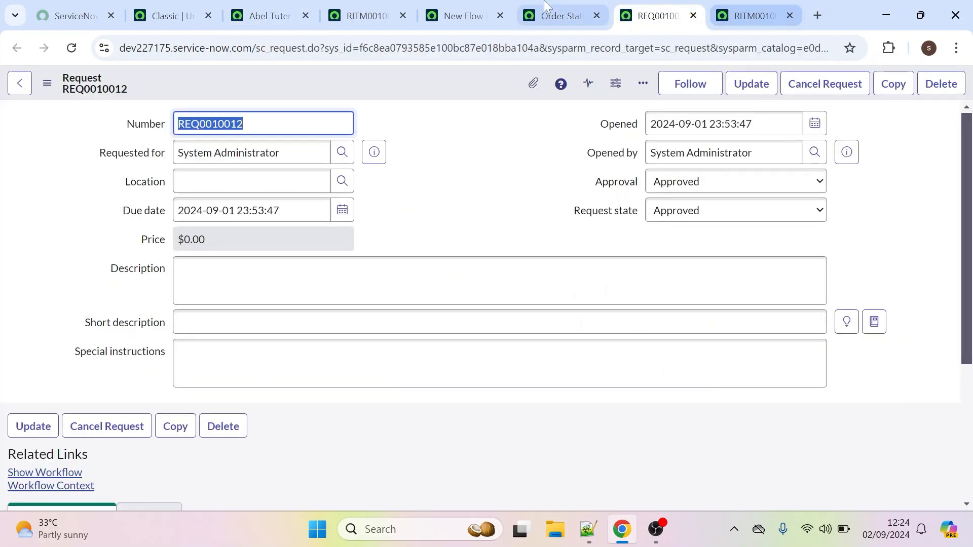
{"action": "left_click", "coordinate": [471, 6]}
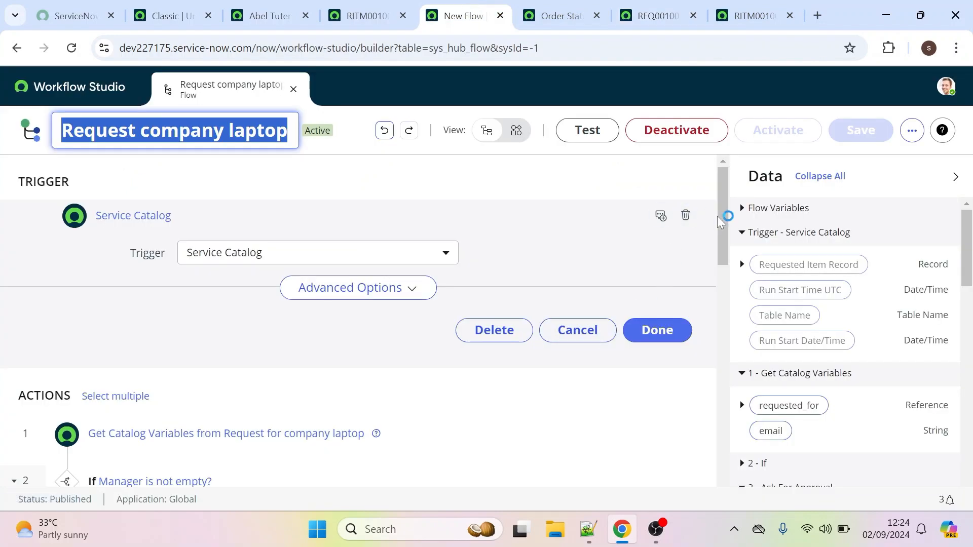
{"action": "left_click_drag", "start_coordinate": [723, 223], "coordinate": [717, 300]}
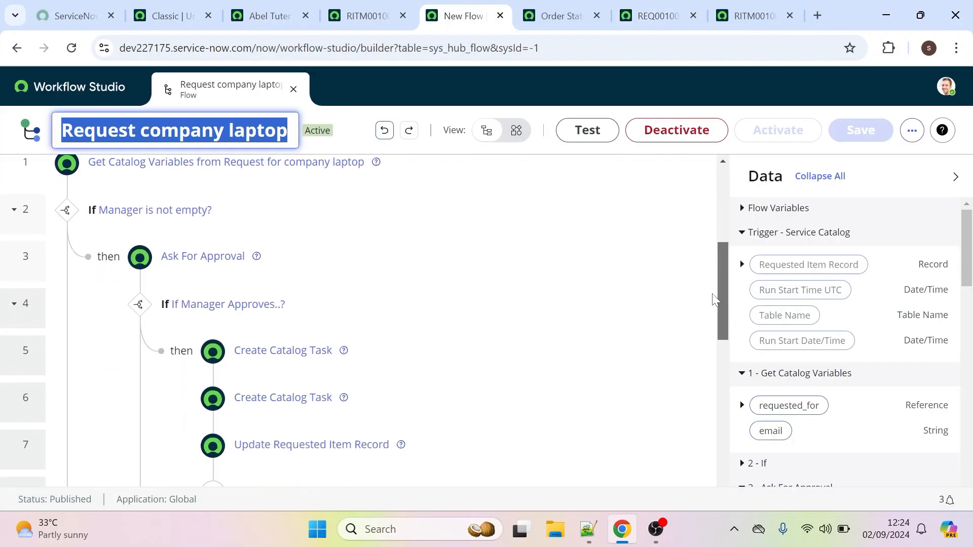
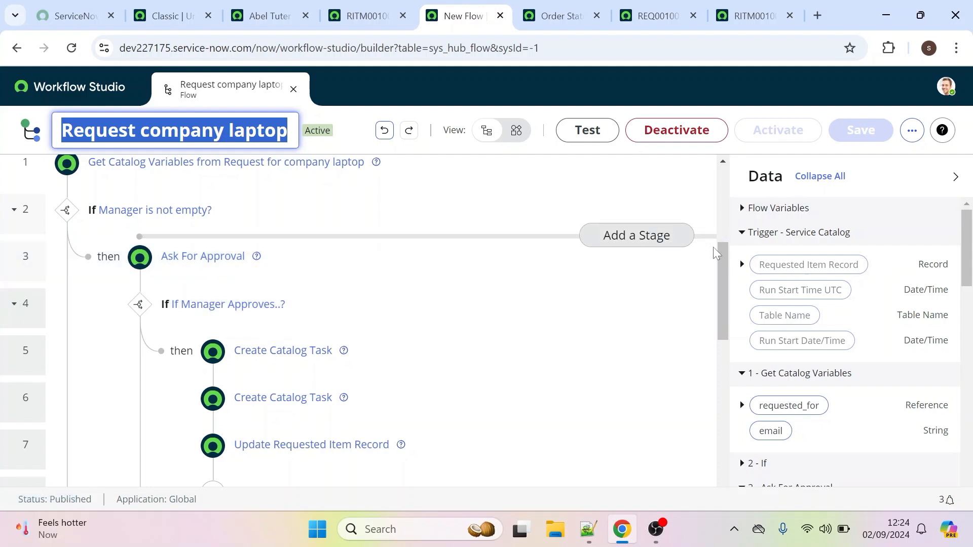
{"action": "left_click_drag", "start_coordinate": [720, 258], "coordinate": [723, 278]}
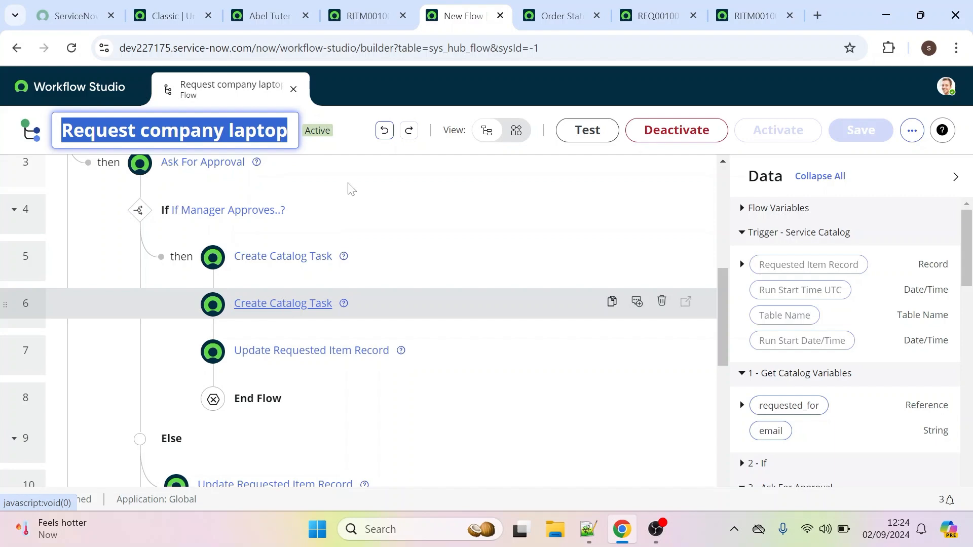
- Approve the manager's pending approval on the requested item and dismiss the notification
{"action": "left_click", "coordinate": [538, 11]}
{"action": "left_click", "coordinate": [699, 7]}
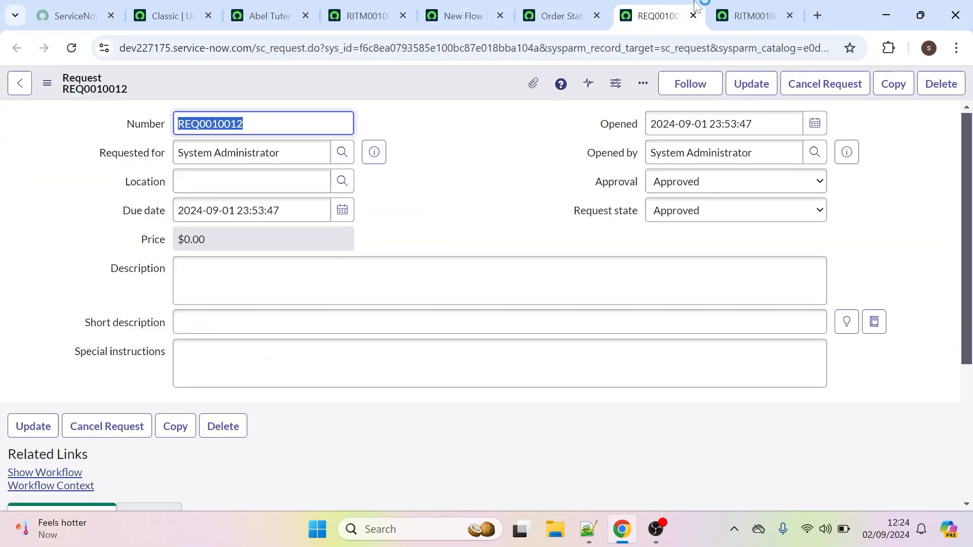
{"action": "left_click", "coordinate": [725, 13]}
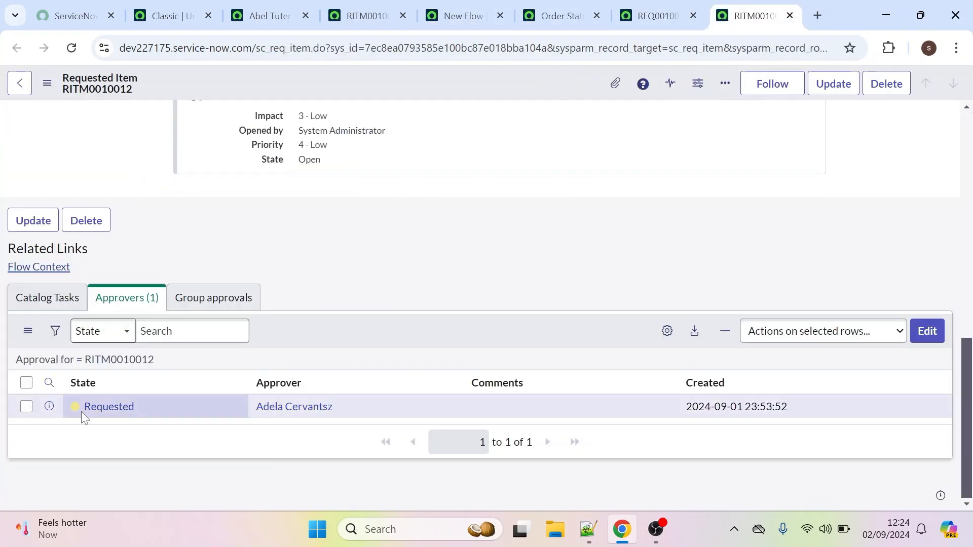
{"action": "right_click", "coordinate": [96, 407]}
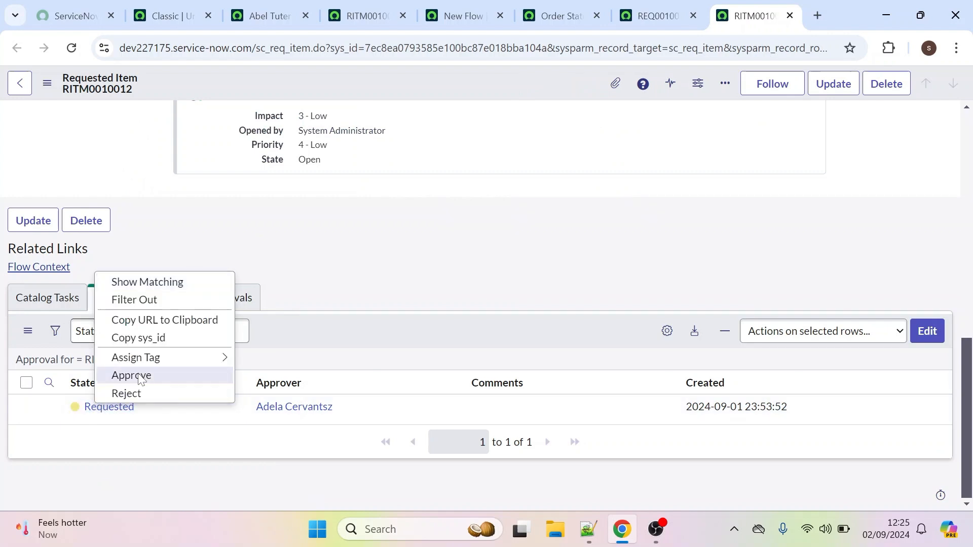
{"action": "left_click", "coordinate": [139, 375]}
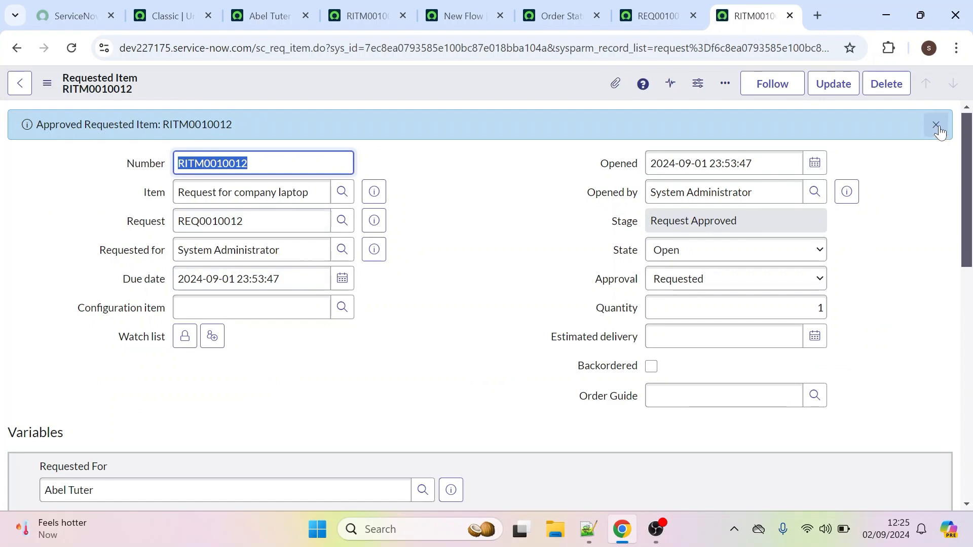
{"action": "left_click", "coordinate": [936, 124]}
- Reload the requested item to check its approval and catalog tasks, and return to the parent request record
{"action": "left_click", "coordinate": [72, 48]}
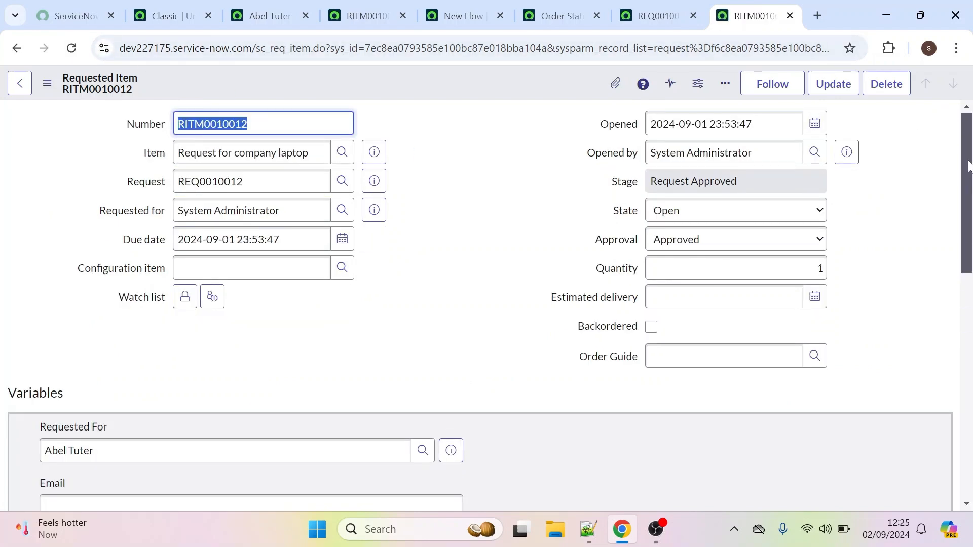
{"action": "scroll", "coordinate": [904, 472], "scroll_direction": "down", "scroll_amount": 10}
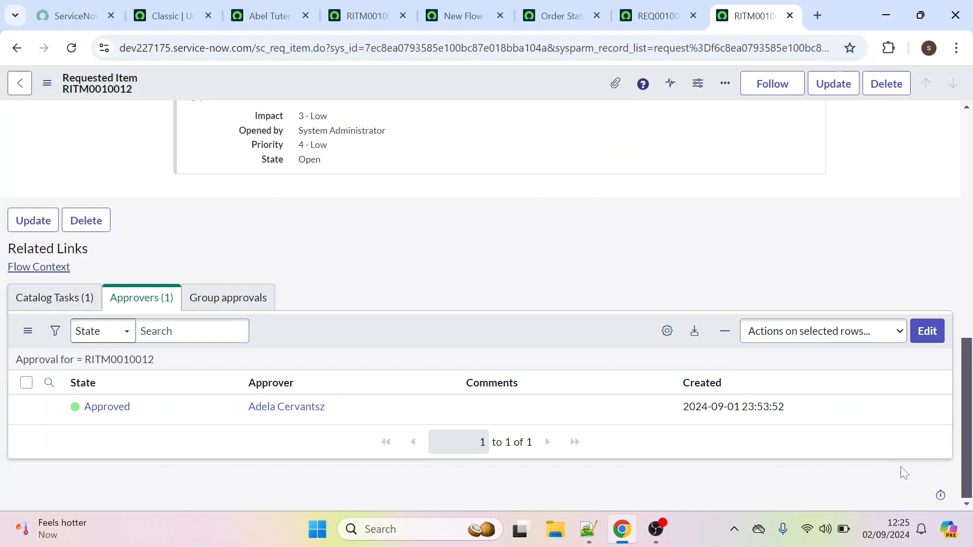
{"action": "left_click", "coordinate": [54, 298]}
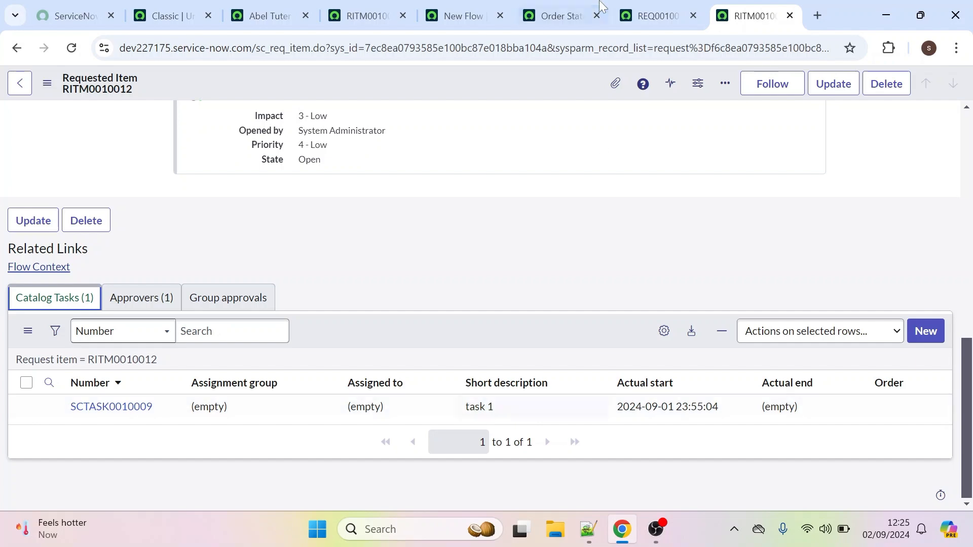
{"action": "left_click", "coordinate": [562, 11]}
{"action": "left_click", "coordinate": [642, 13]}
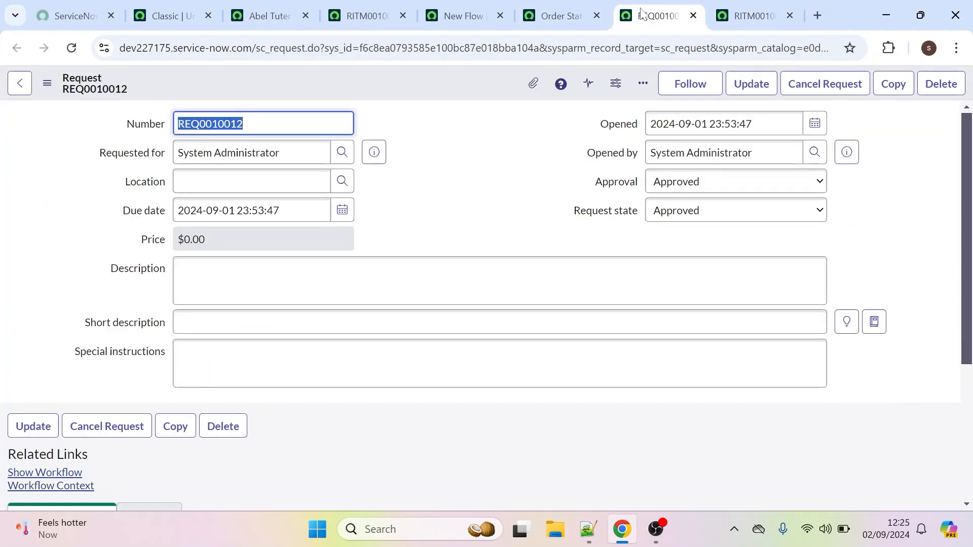
- Review the flow's first Create Catalog Task action, including its short description, wait option and selected catalog variables, and close it
{"action": "left_click", "coordinate": [454, 13]}
{"action": "left_click_drag", "start_coordinate": [456, 17], "coordinate": [555, 15]}
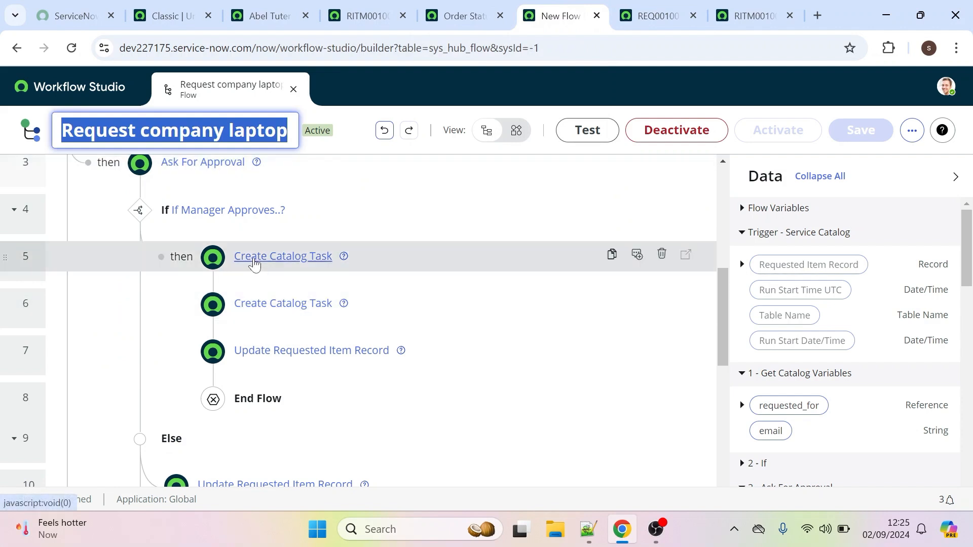
{"action": "left_click", "coordinate": [254, 270]}
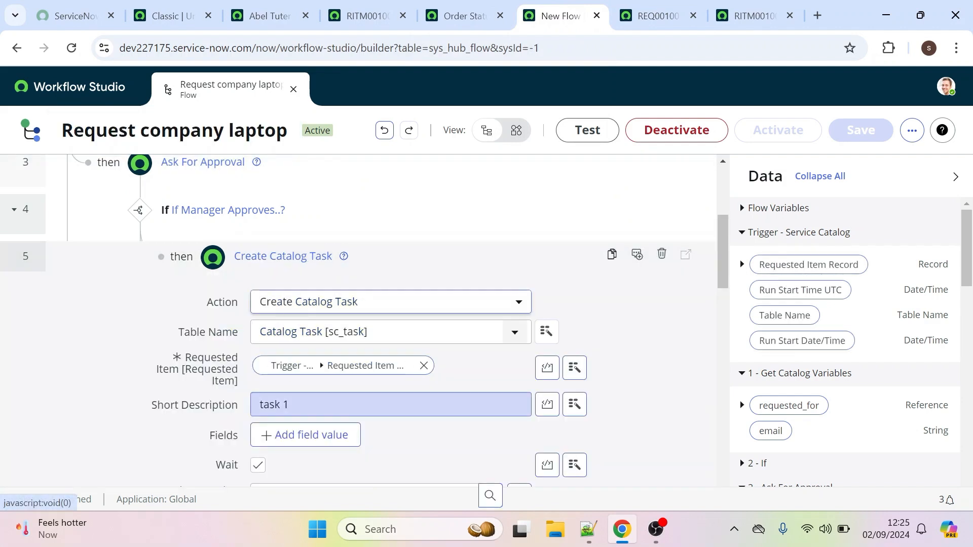
{"action": "scroll", "coordinate": [698, 333], "scroll_direction": "down", "scroll_amount": 5}
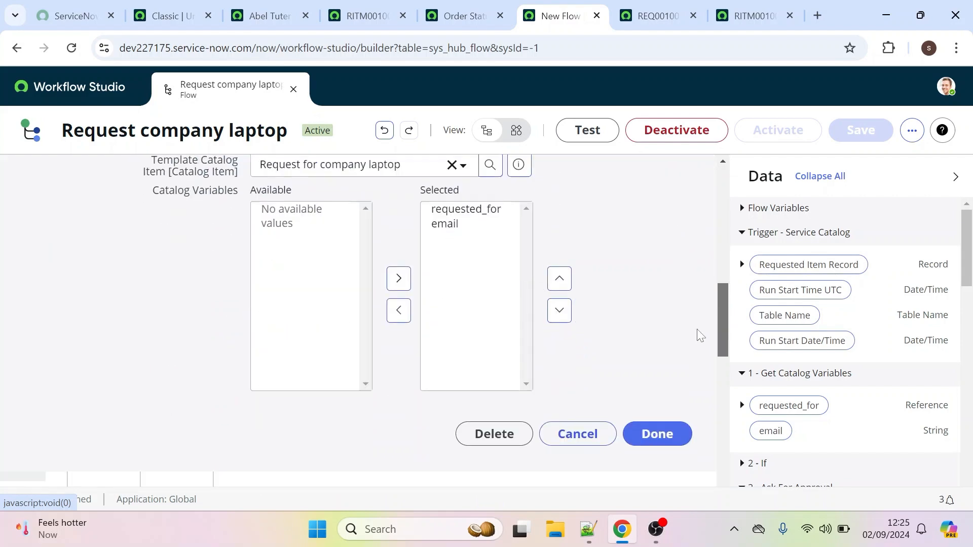
{"action": "left_click", "coordinate": [661, 426]}
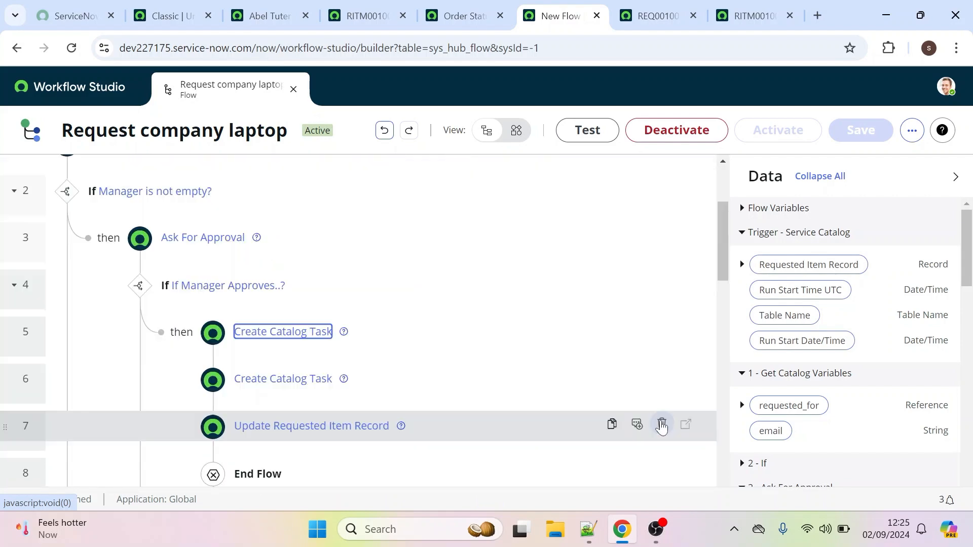
- Open the "task 1" catalog task from the requested item in a new tab, set its state to Closed Complete and save it
{"action": "left_click", "coordinate": [657, 16]}
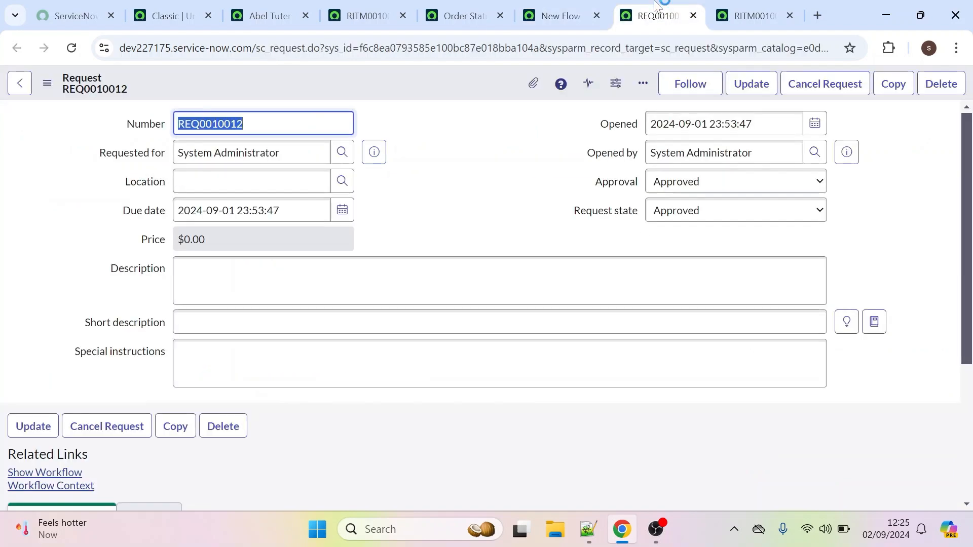
{"action": "left_click", "coordinate": [737, 15]}
{"action": "left_click_drag", "start_coordinate": [738, 15], "coordinate": [657, 16]}
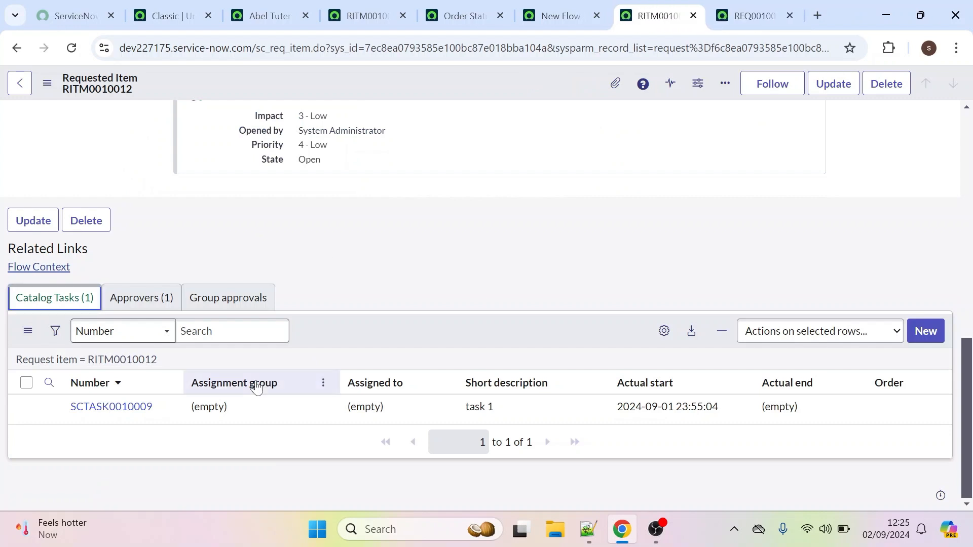
{"action": "middle_click", "coordinate": [145, 413]}
{"action": "left_click", "coordinate": [648, 17]}
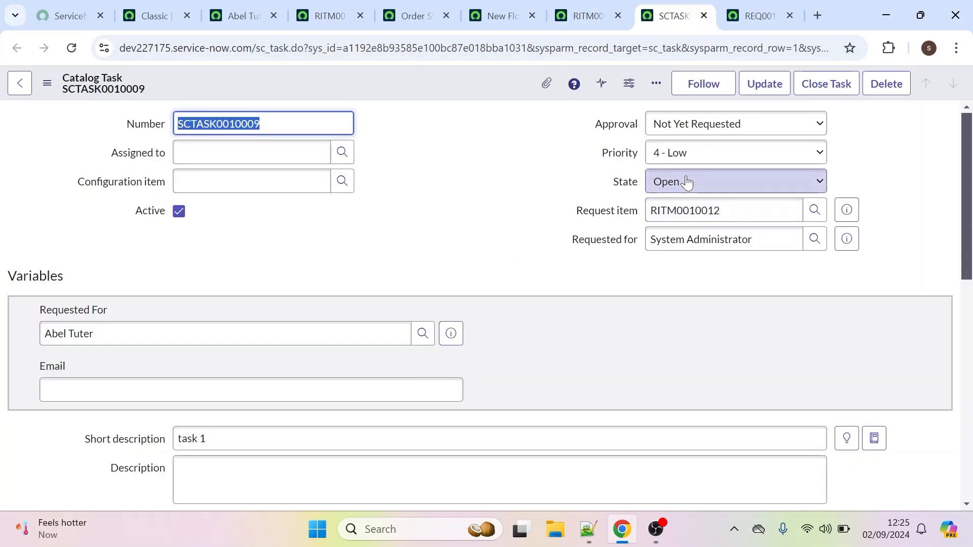
{"action": "left_click", "coordinate": [686, 183]}
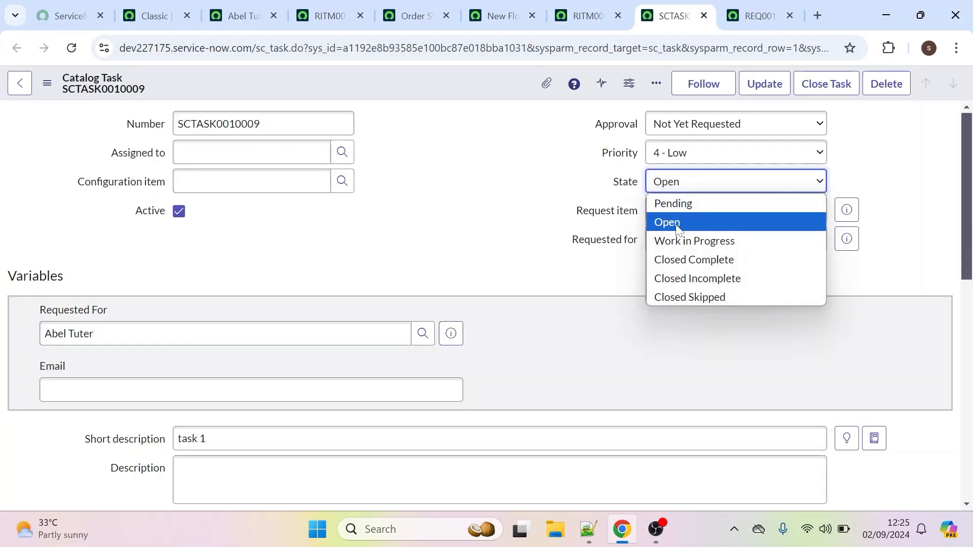
{"action": "left_click", "coordinate": [698, 261]}
{"action": "right_click", "coordinate": [450, 83]}
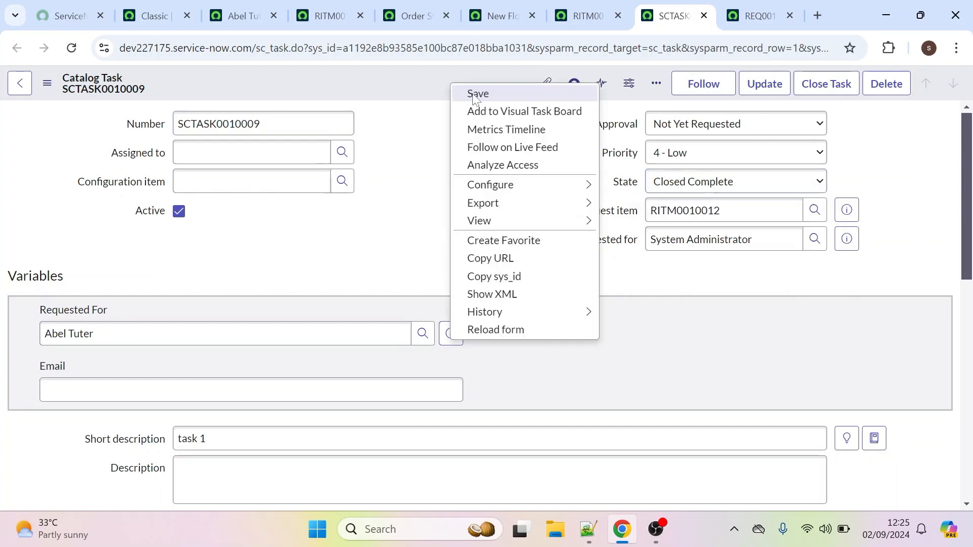
{"action": "left_click", "coordinate": [475, 95]}
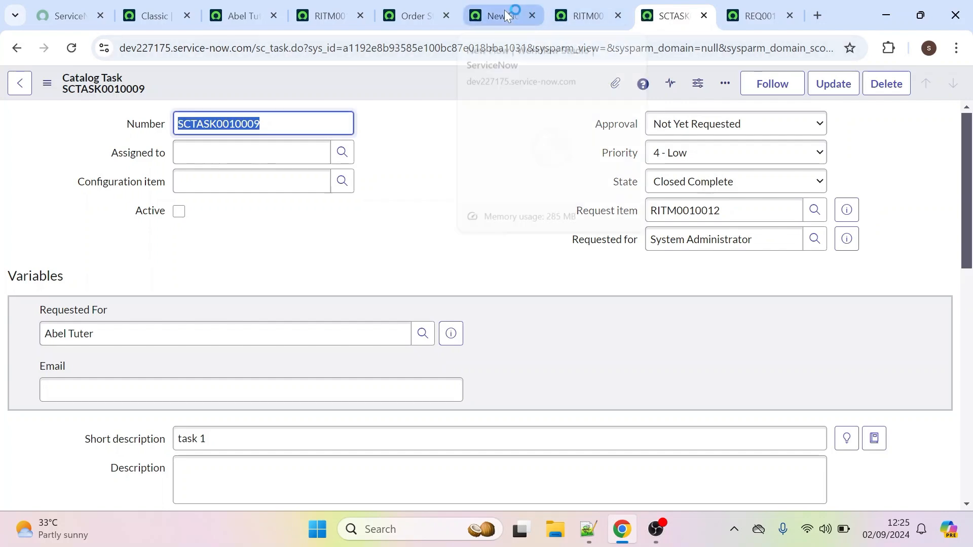
- Reload the requested item to check its catalog tasks, and compare them with the flow's second Create Catalog Task action
{"action": "left_click", "coordinate": [583, 15]}
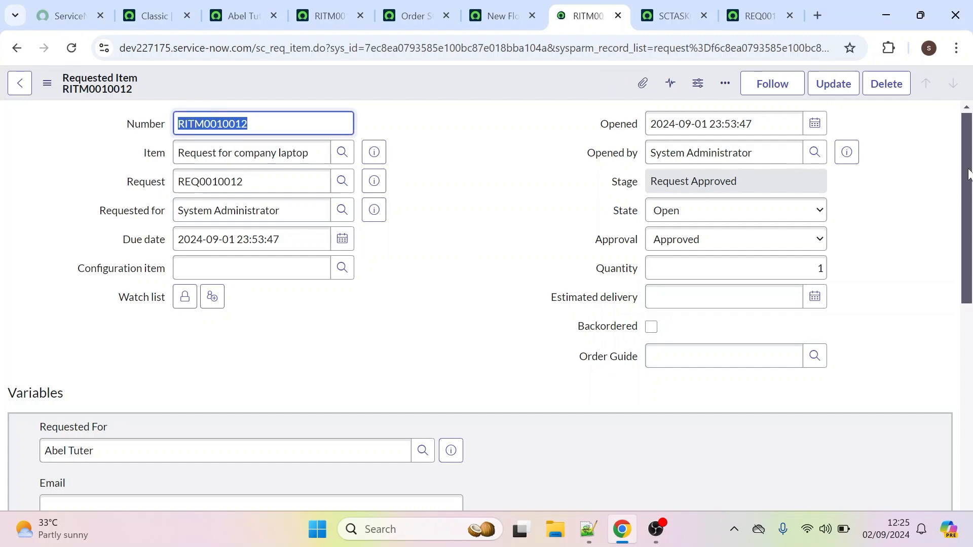
{"action": "left_click_drag", "start_coordinate": [969, 167], "coordinate": [957, 530]}
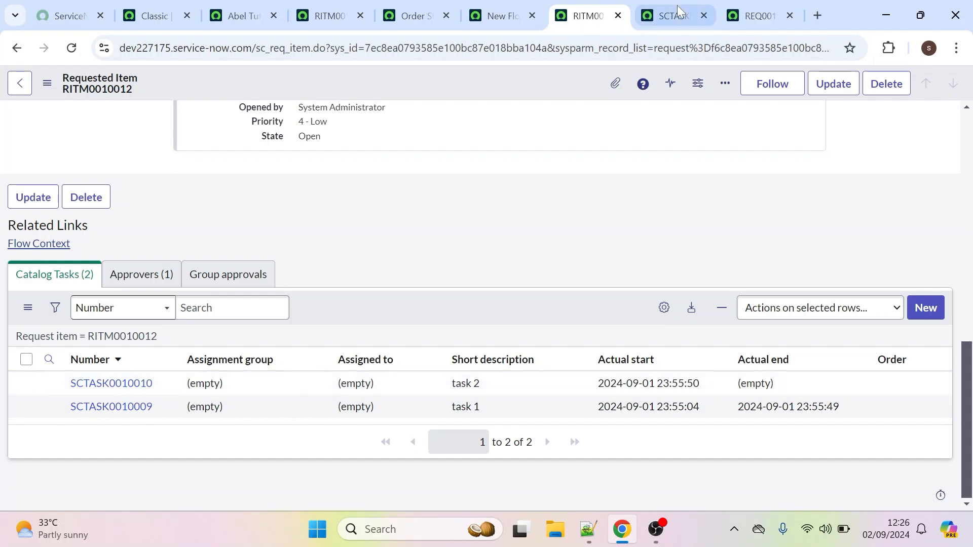
{"action": "left_click", "coordinate": [512, 11]}
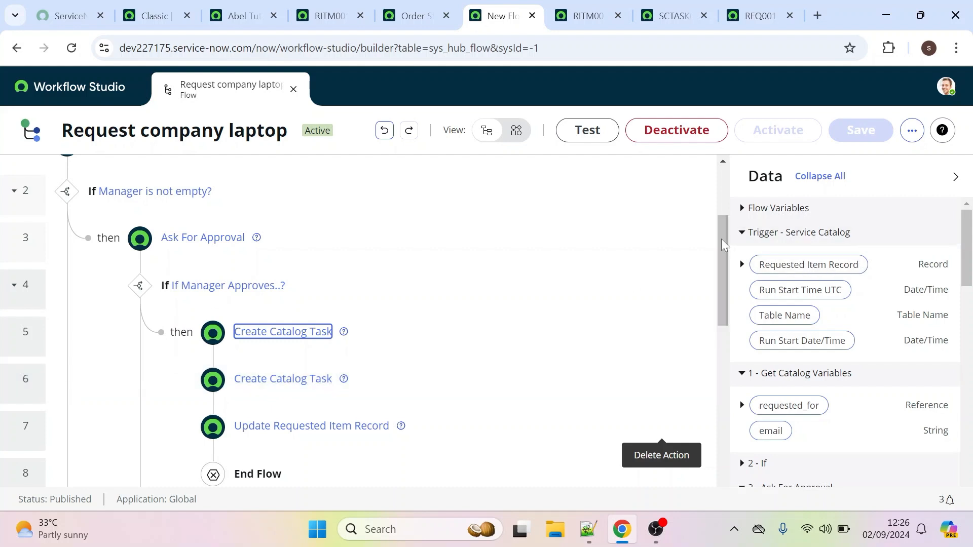
{"action": "scroll", "coordinate": [722, 239], "scroll_direction": "down", "scroll_amount": 3}
{"action": "left_click", "coordinate": [297, 251]}
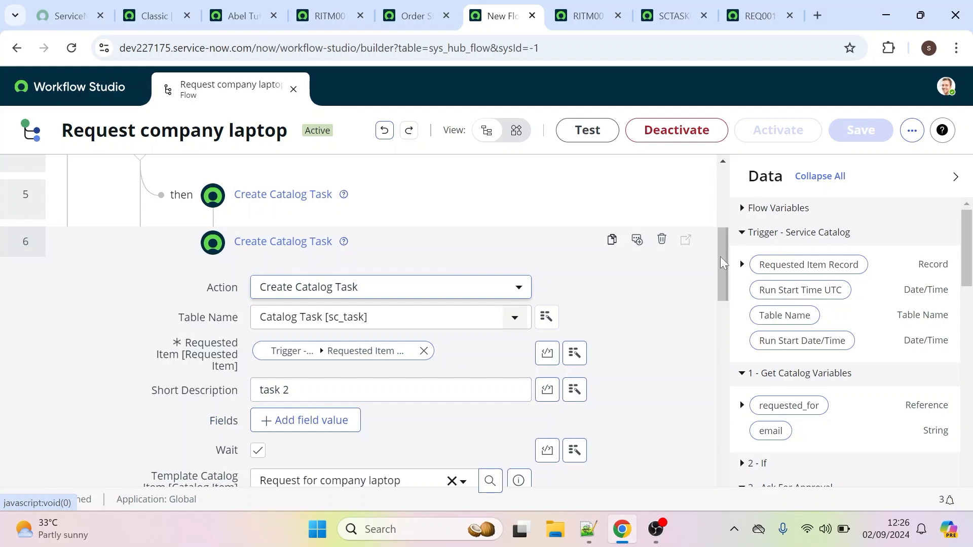
{"action": "left_click_drag", "start_coordinate": [721, 257], "coordinate": [715, 322]}
{"action": "left_click", "coordinate": [656, 468]}
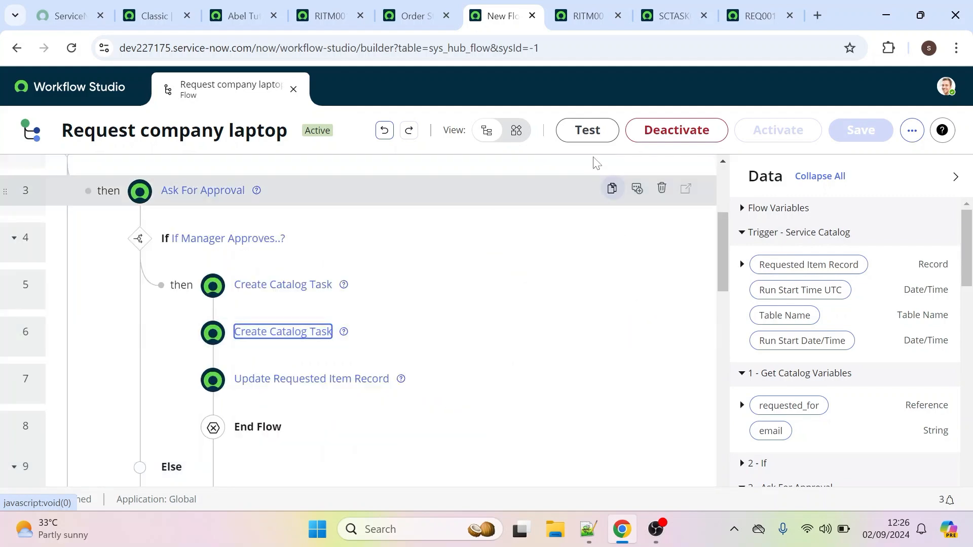
{"action": "left_click", "coordinate": [595, 18]}
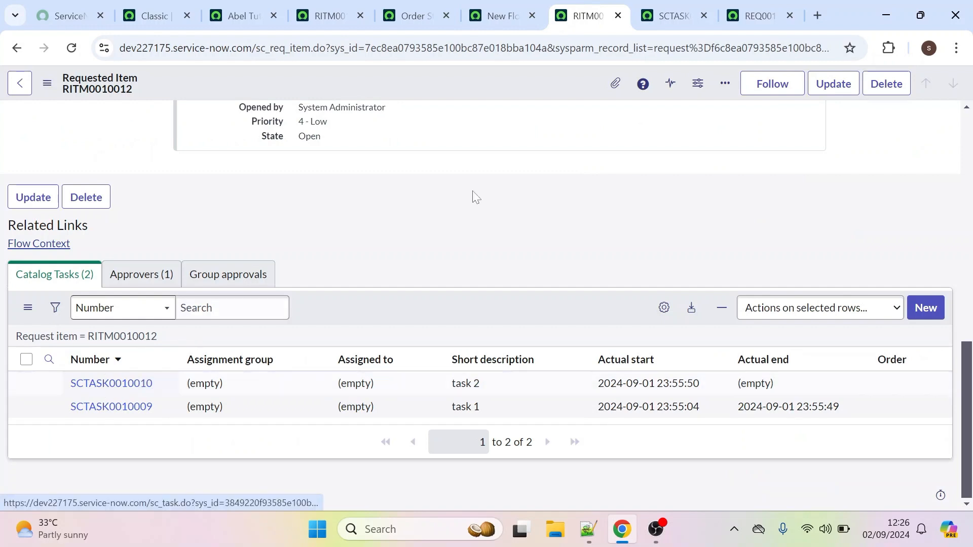
{"action": "left_click", "coordinate": [507, 7]}
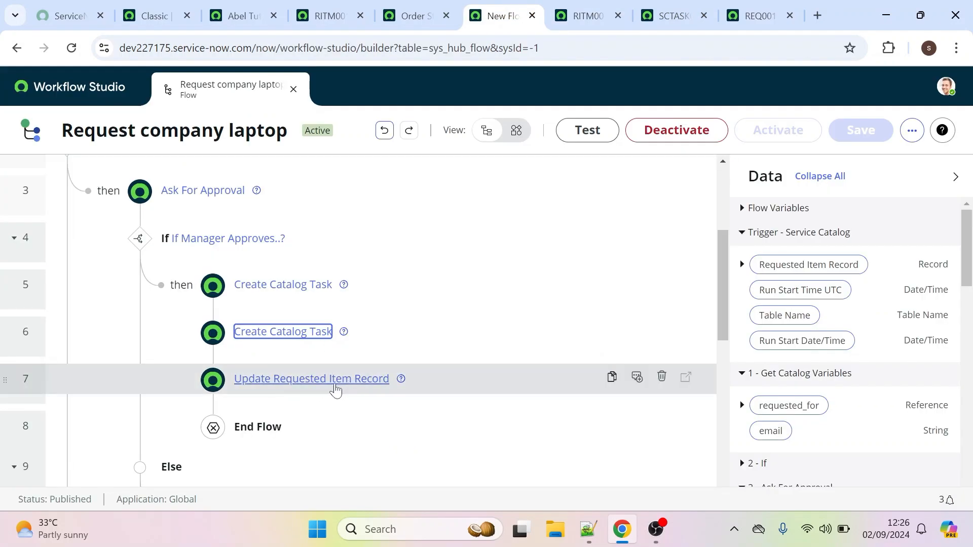
- Open the "task 2" catalog task from the requested item in a new tab, set its state to Closed Complete and save it
{"action": "left_click", "coordinate": [593, 5]}
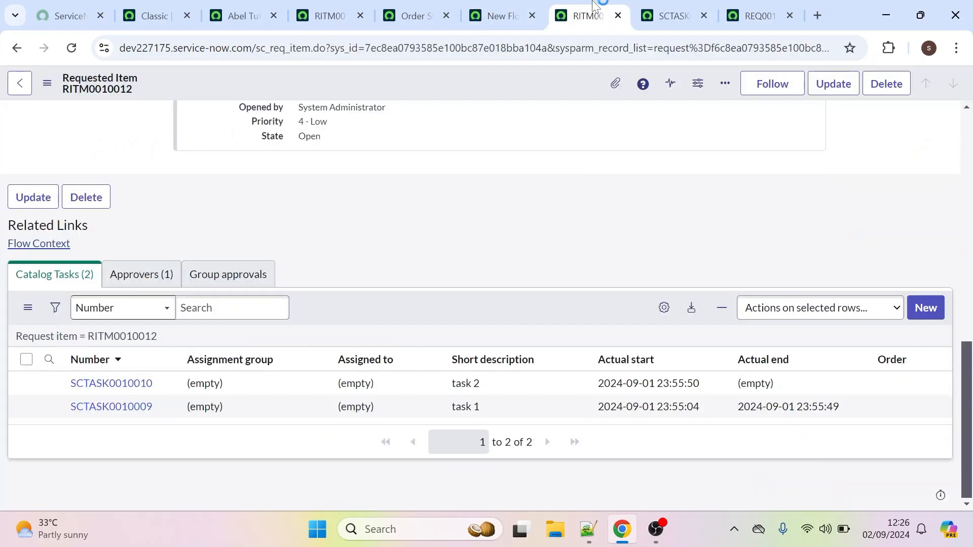
{"action": "middle_click", "coordinate": [93, 388]}
{"action": "left_click", "coordinate": [684, 15]}
{"action": "left_click", "coordinate": [735, 181]}
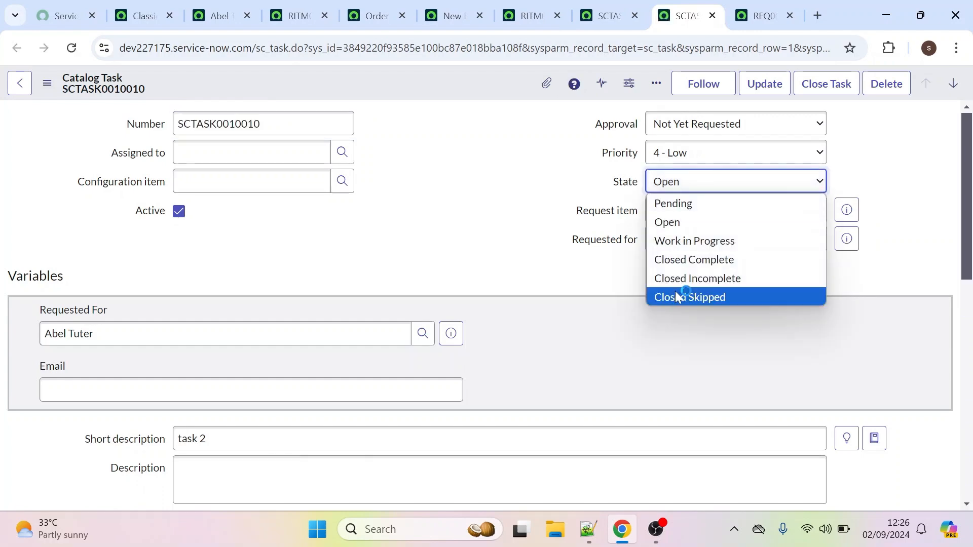
{"action": "left_click", "coordinate": [672, 264]}
{"action": "right_click", "coordinate": [409, 77]}
{"action": "left_click", "coordinate": [419, 85]}
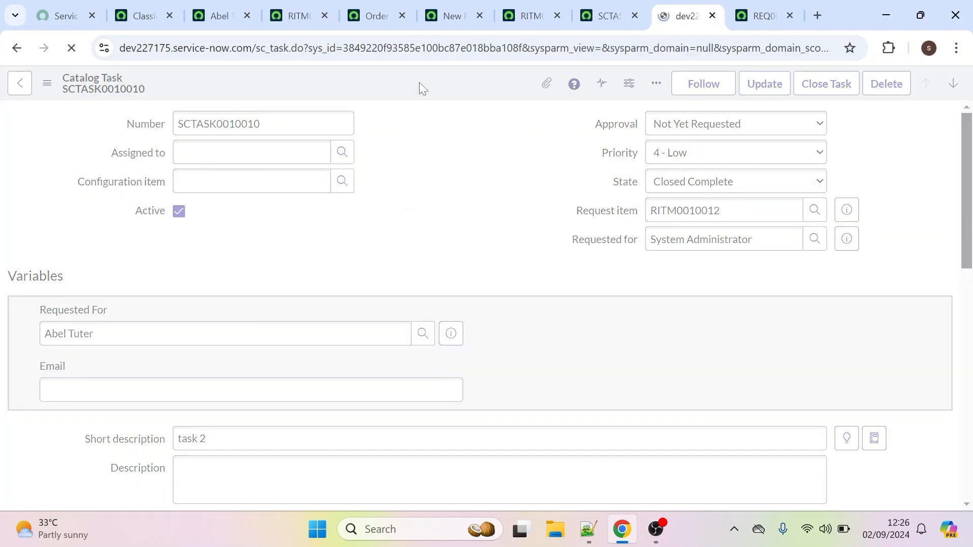
- Close the catalog task tabs and inspect the requested item's catalog tasks, state and approval
{"action": "left_click", "coordinate": [635, 15]}
{"action": "left_click", "coordinate": [634, 16]}
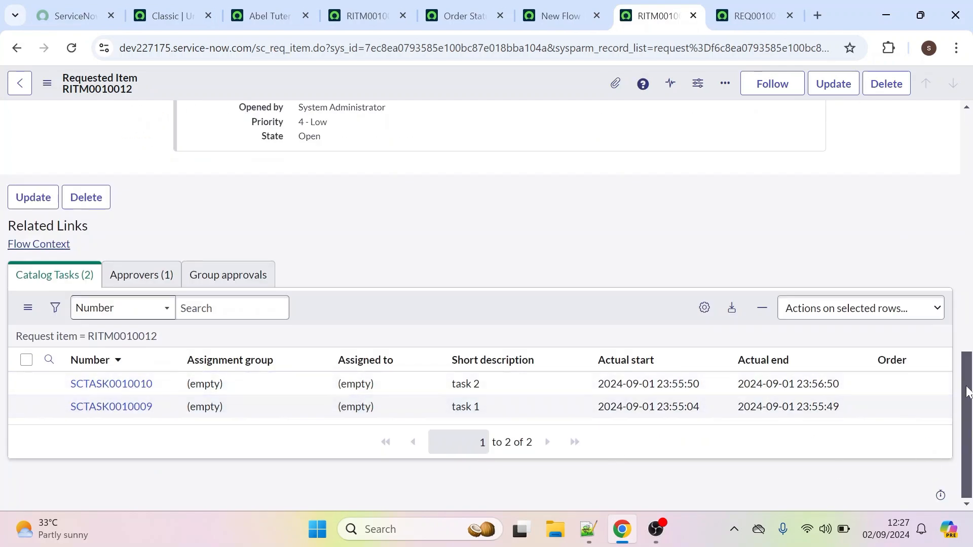
{"action": "left_click_drag", "start_coordinate": [968, 390], "coordinate": [923, 205]}
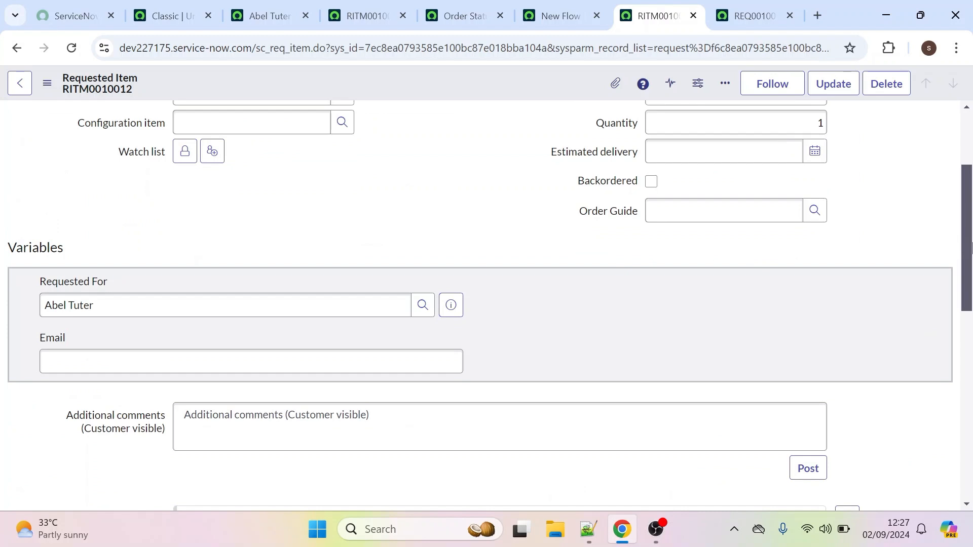
{"action": "left_click_drag", "start_coordinate": [971, 248], "coordinate": [958, 91]}
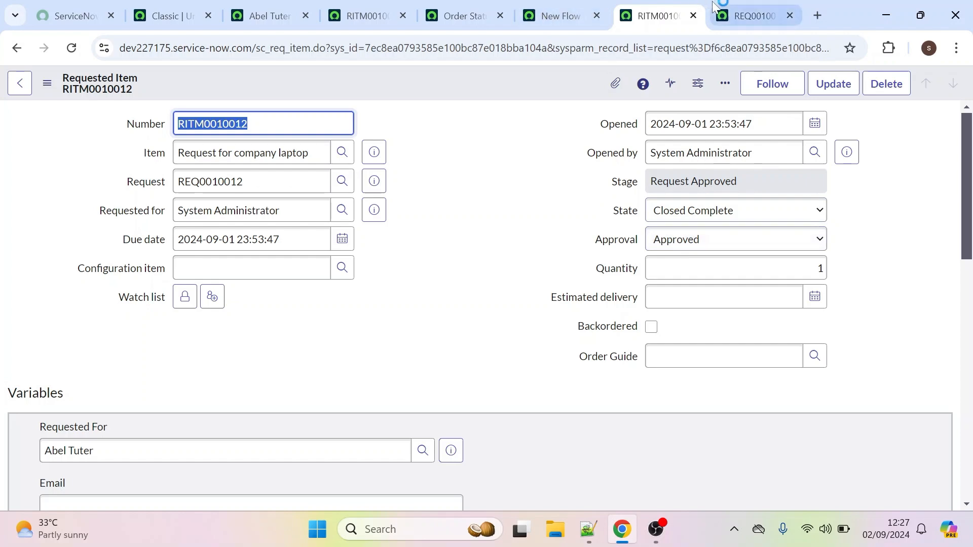
- Compare the flow's Update Requested Item Record action after manager approval with the requested item's fields, and close the request and item tabs
{"action": "left_click", "coordinate": [559, 9]}
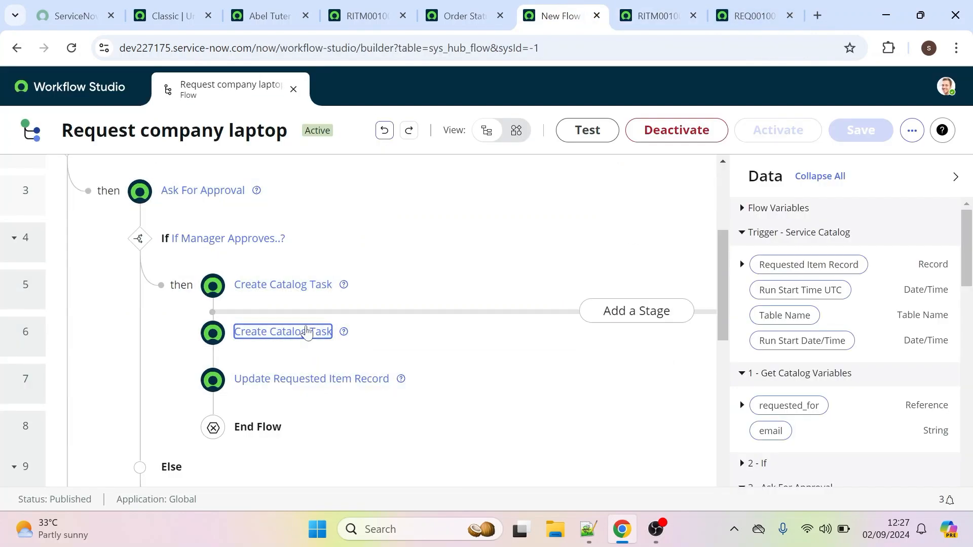
{"action": "left_click", "coordinate": [294, 381]}
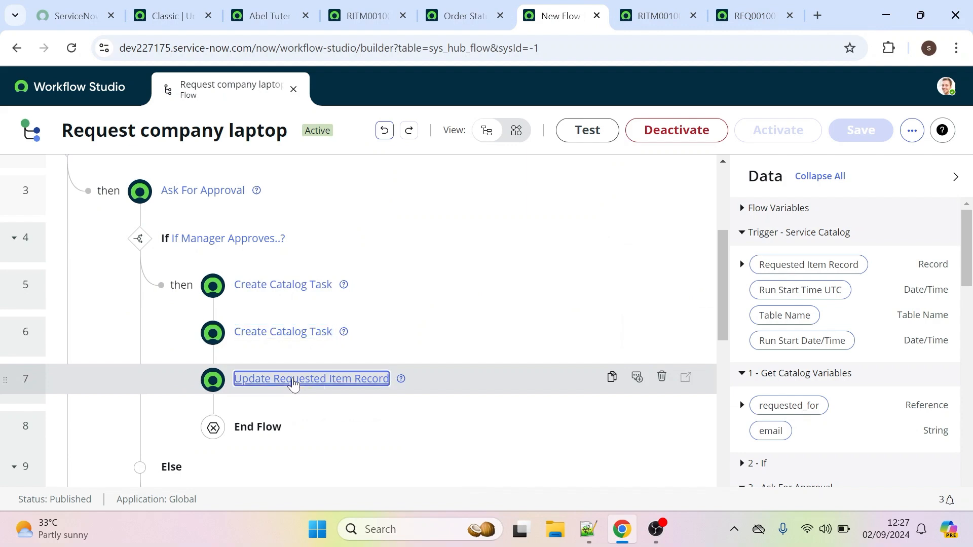
{"action": "left_click_drag", "start_coordinate": [721, 259], "coordinate": [714, 305]}
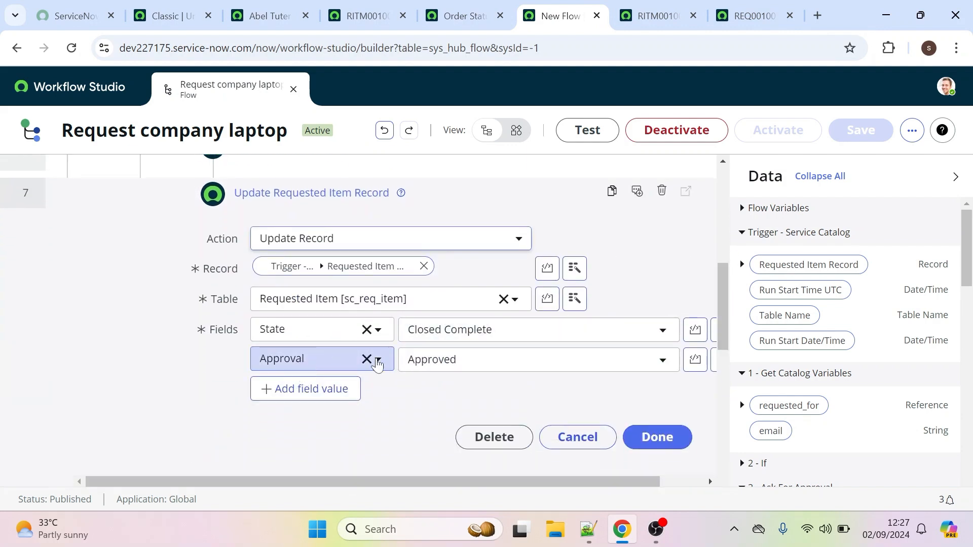
{"action": "left_click", "coordinate": [656, 437]}
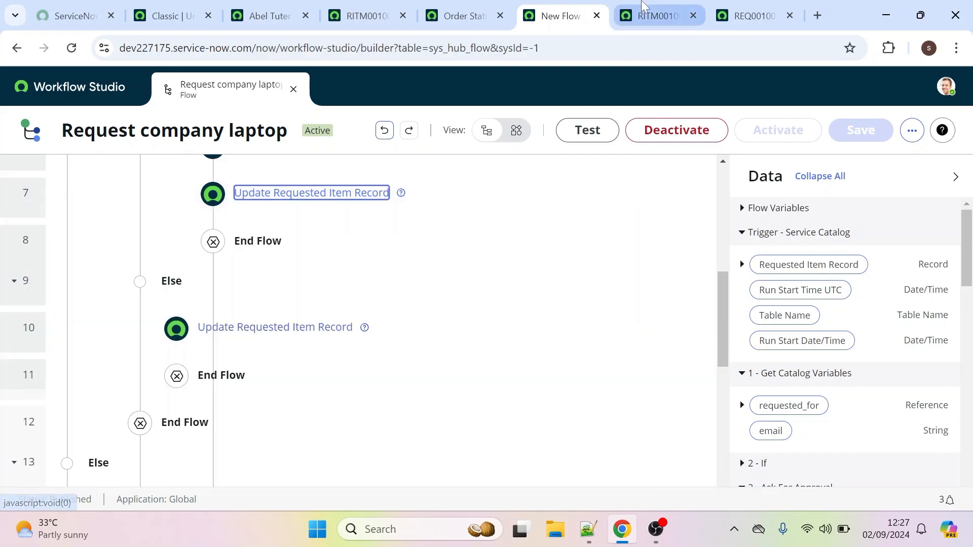
{"action": "left_click", "coordinate": [641, 6]}
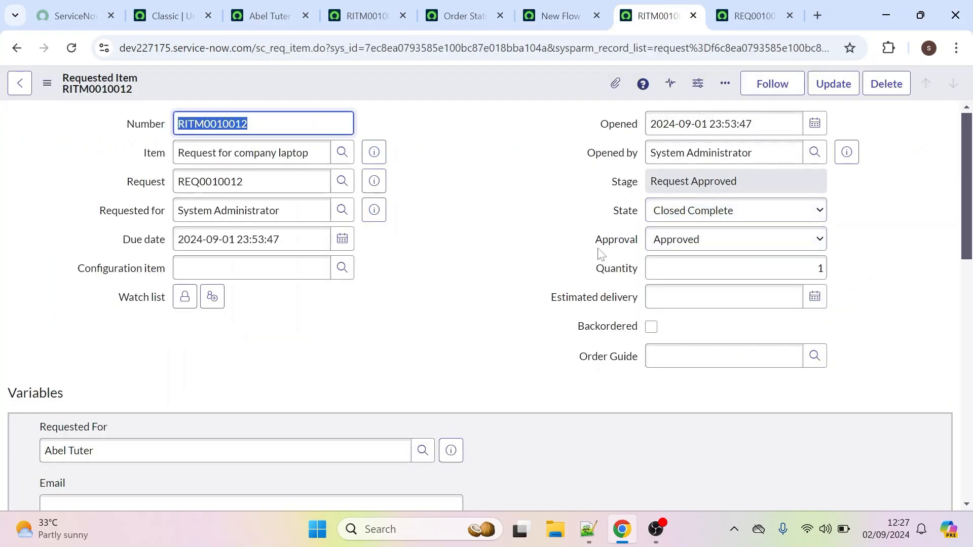
{"action": "left_click", "coordinate": [562, 8]}
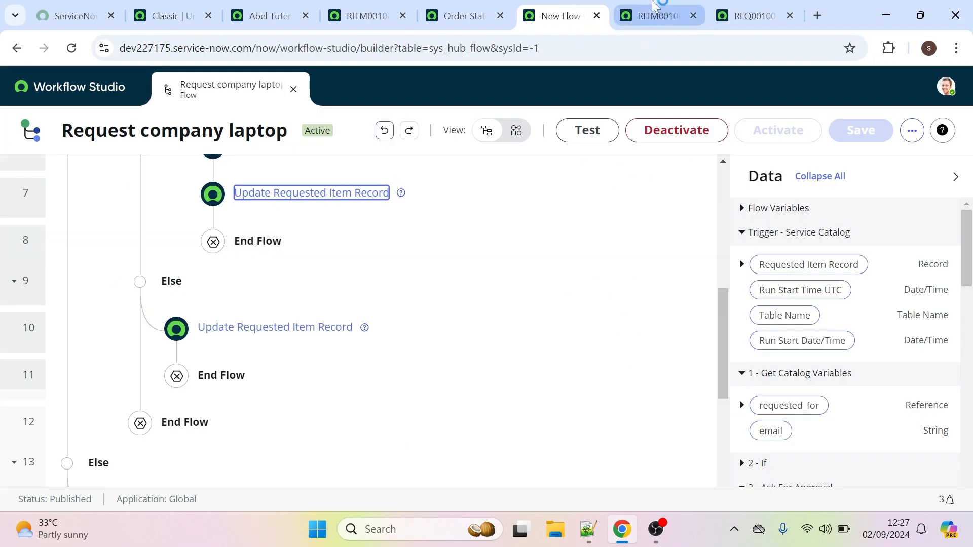
{"action": "left_click", "coordinate": [653, 7]}
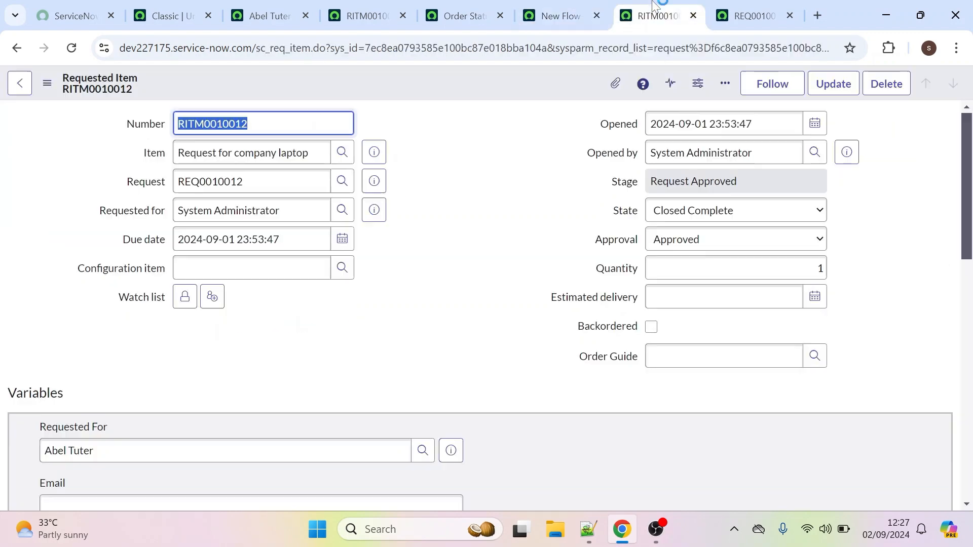
{"action": "left_click", "coordinate": [694, 16]}
{"action": "left_click", "coordinate": [693, 15]}
- Review the field values of the Update Requested Item Record action in the flow's manager rejection branch, and close the action
{"action": "scroll", "coordinate": [228, 380], "scroll_direction": "up", "scroll_amount": 5}
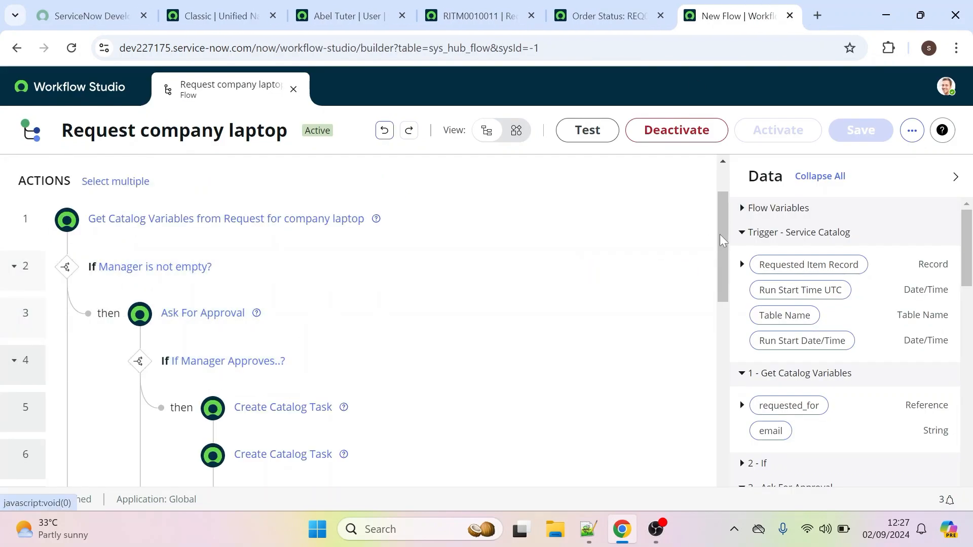
{"action": "left_click_drag", "start_coordinate": [720, 234], "coordinate": [719, 361]}
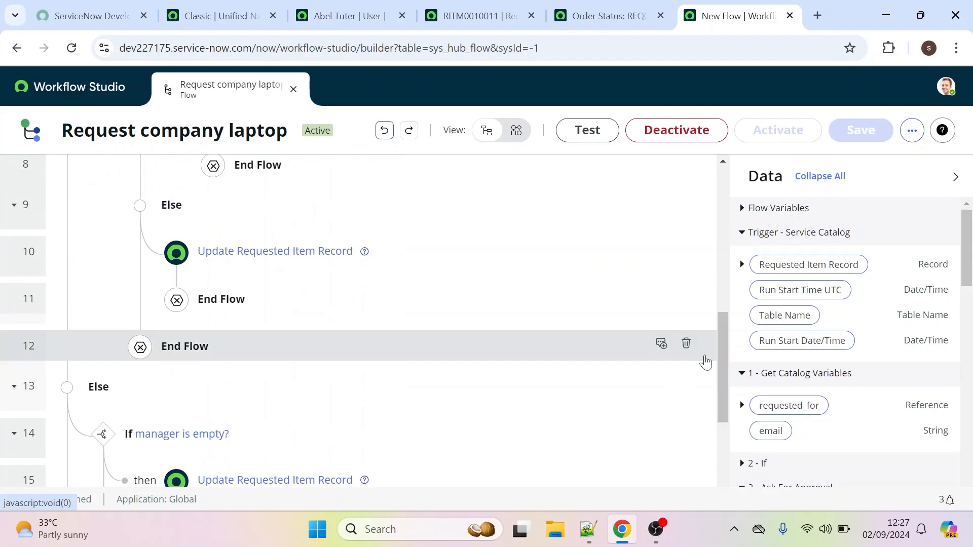
{"action": "left_click", "coordinate": [284, 251]}
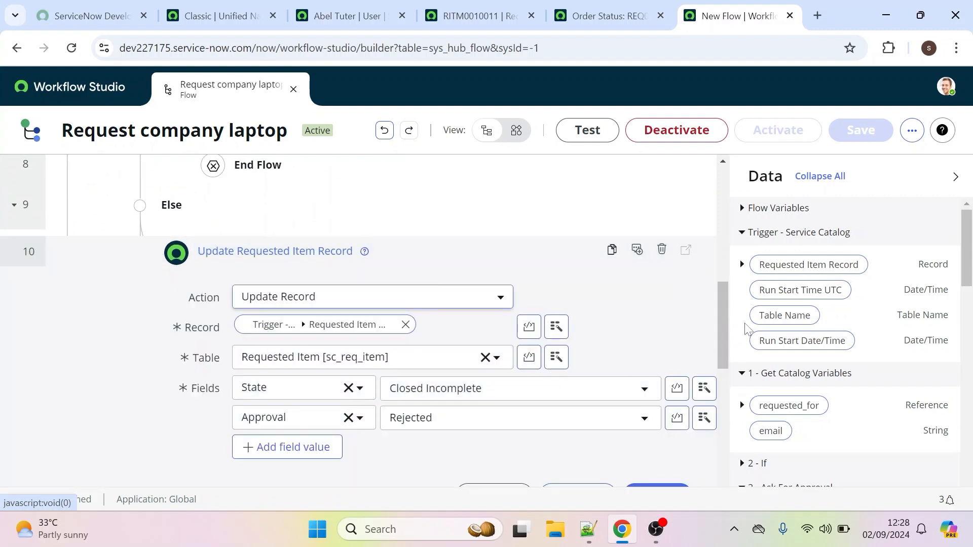
{"action": "left_click_drag", "start_coordinate": [721, 303], "coordinate": [718, 343]}
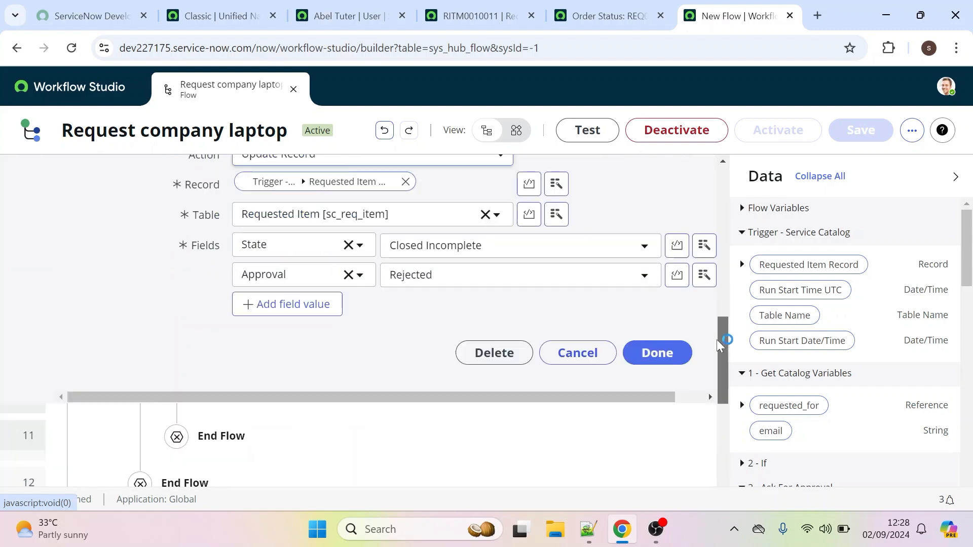
{"action": "left_click", "coordinate": [658, 350]}
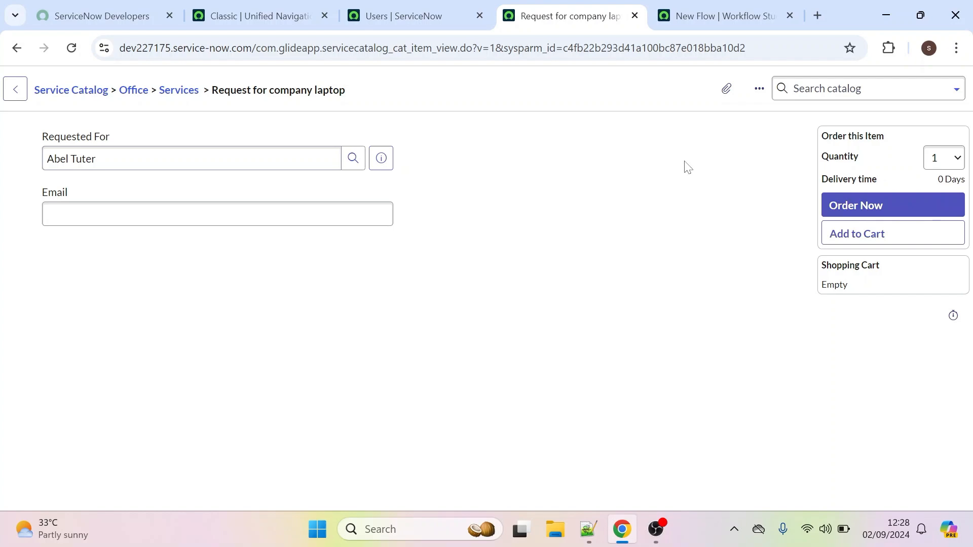
- Order the company laptop item and open the submitted request and its requested item in new tabs
{"action": "left_click", "coordinate": [843, 206]}
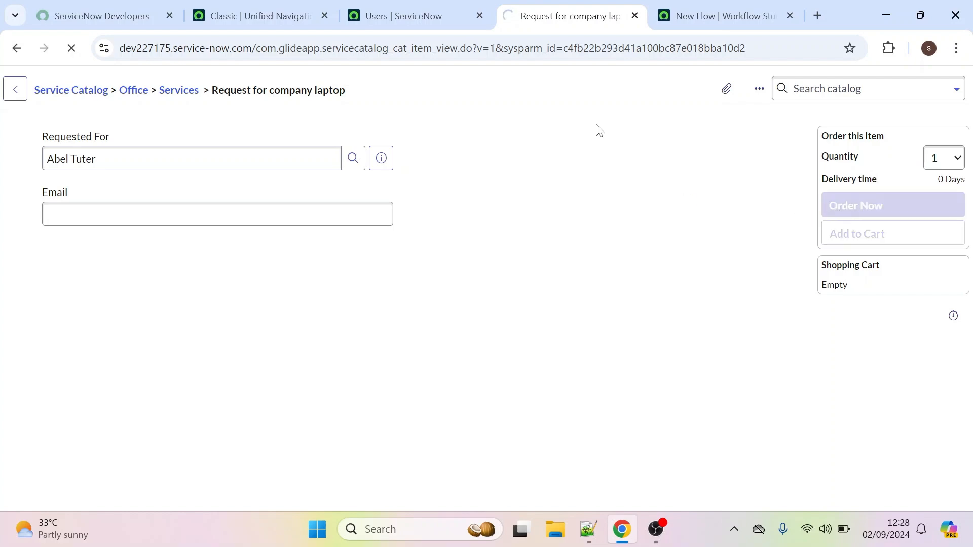
{"action": "left_click", "coordinate": [189, 166], "text": "ctrl"}
{"action": "left_click", "coordinate": [576, 7]}
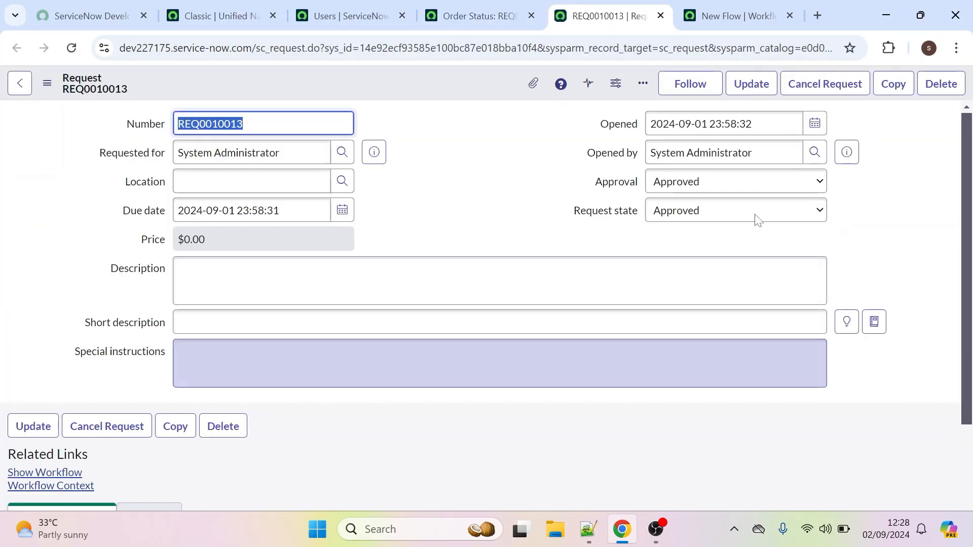
{"action": "scroll", "coordinate": [757, 219], "scroll_direction": "down", "scroll_amount": 4}
{"action": "left_click", "coordinate": [105, 407], "text": "ctrl"}
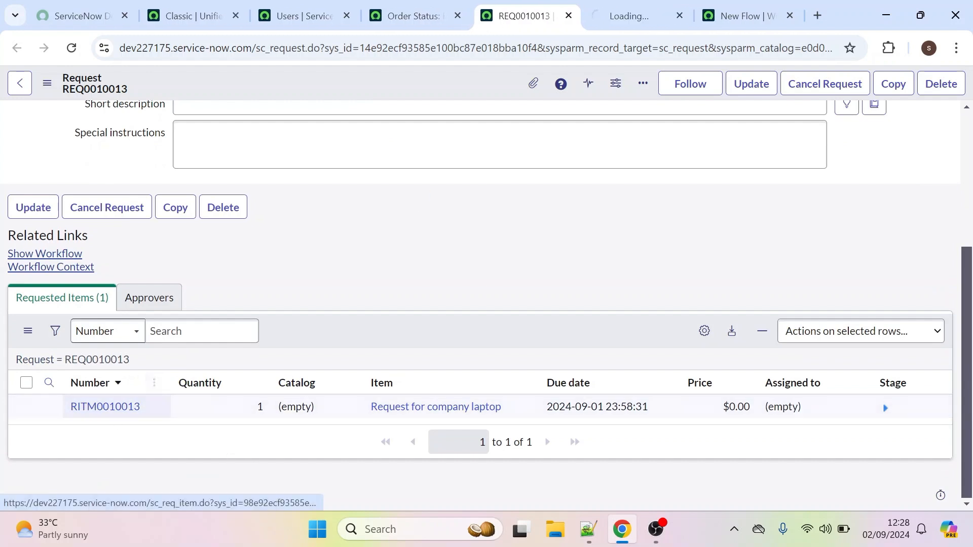
{"action": "left_click", "coordinate": [599, 19]}
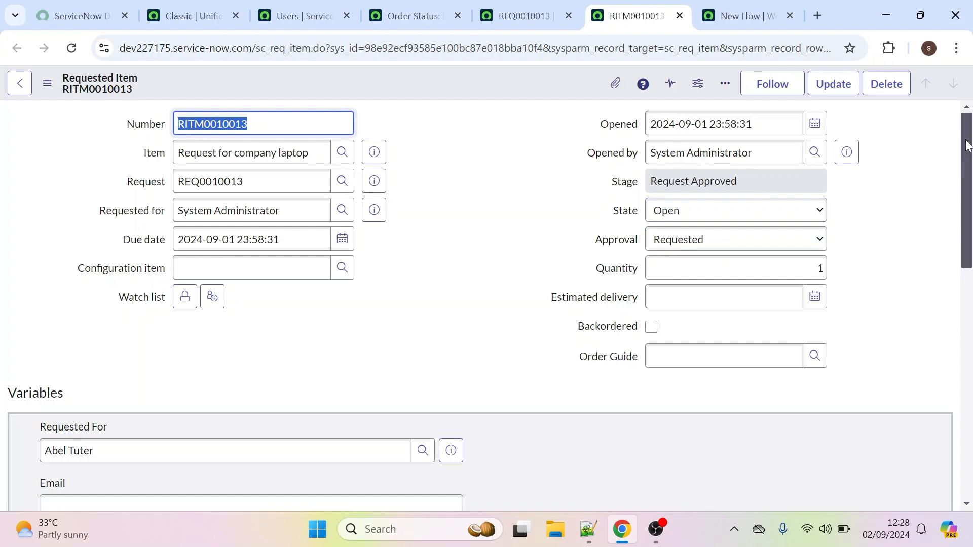
- Reject the manager's pending approval on the requested item and reload the record
{"action": "left_click_drag", "start_coordinate": [967, 142], "coordinate": [901, 370]}
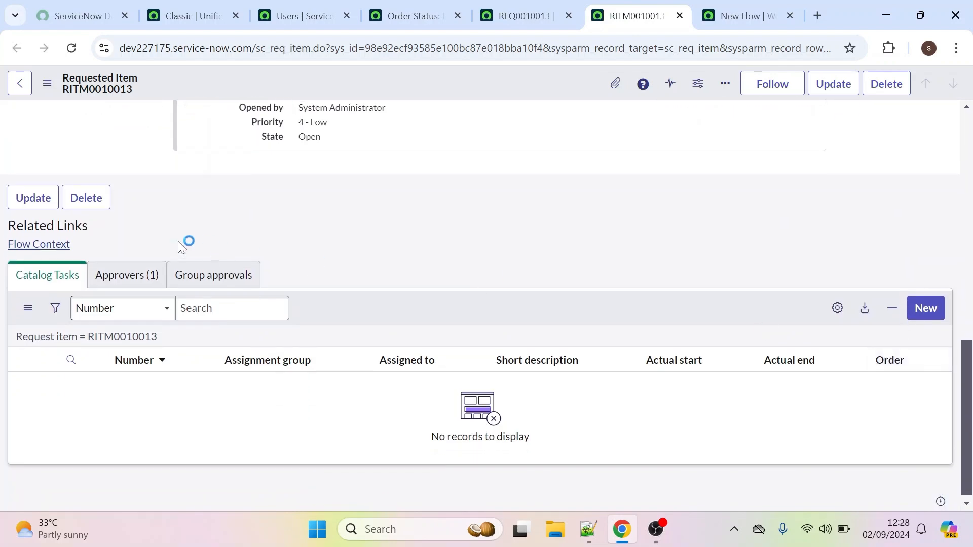
{"action": "left_click", "coordinate": [119, 275]}
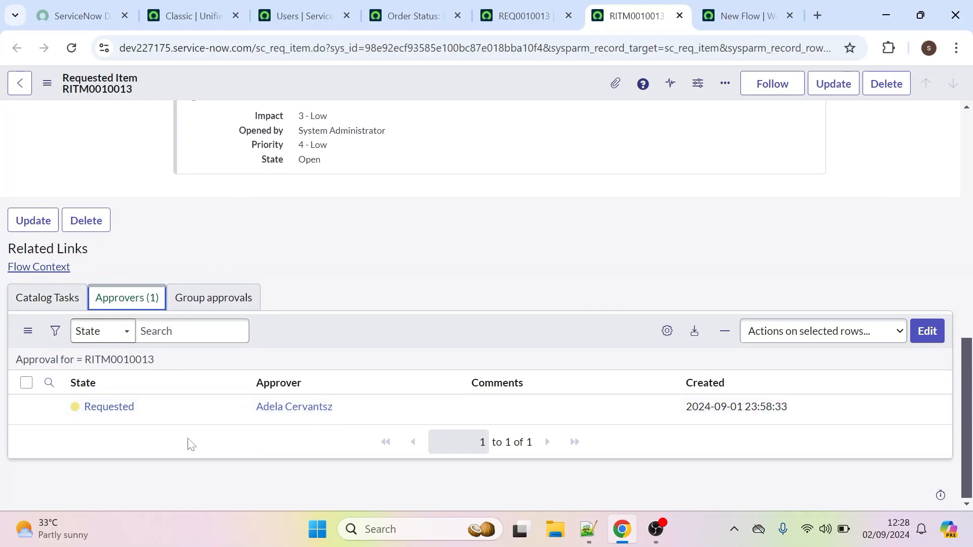
{"action": "right_click", "coordinate": [118, 412]}
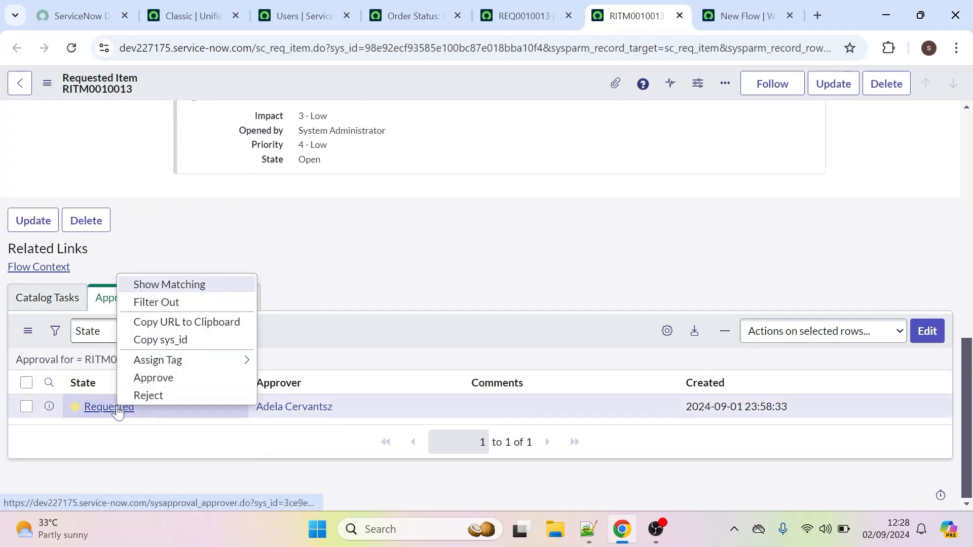
{"action": "left_click", "coordinate": [154, 395]}
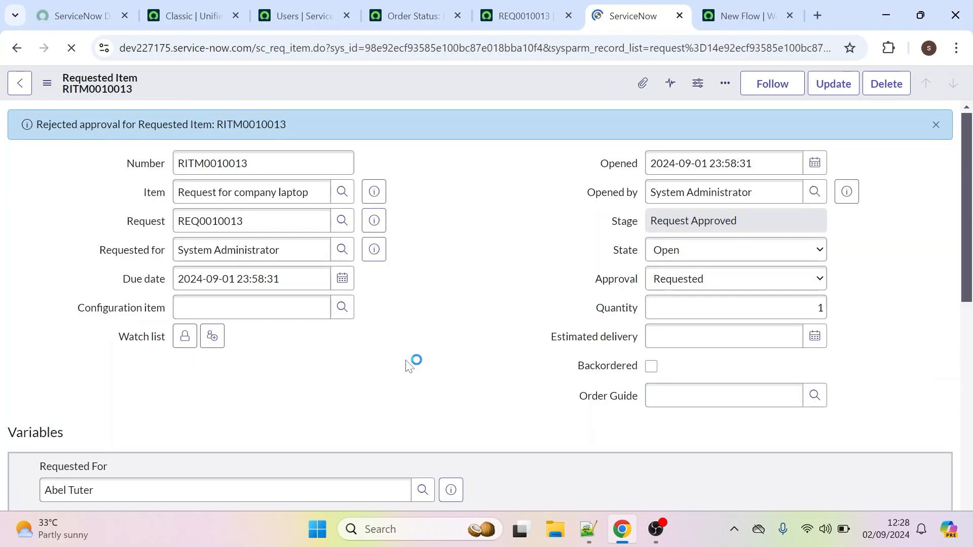
{"action": "left_click", "coordinate": [936, 124]}
{"action": "left_click", "coordinate": [72, 50]}
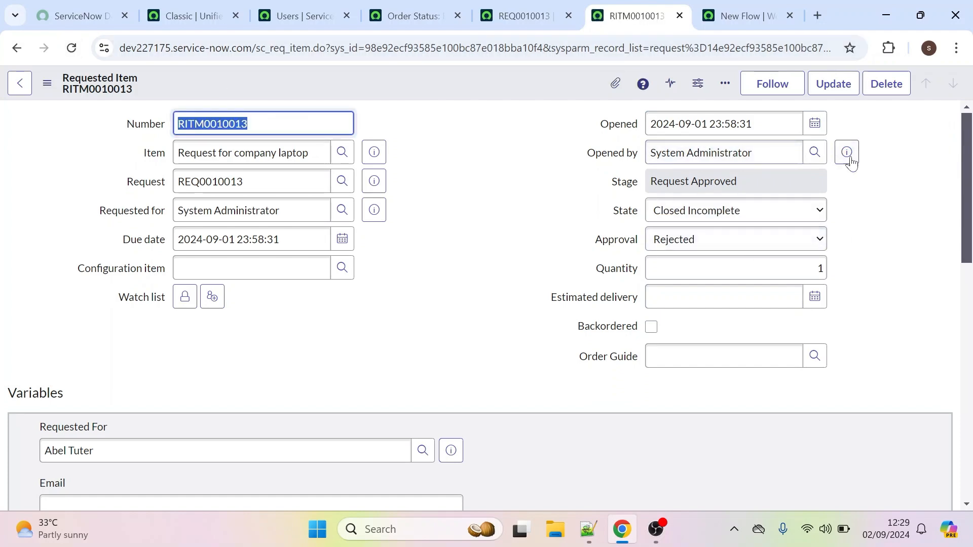
- Compare the requested item's state and approval with the Update Requested Item Record action in the flow's rejection branch, and close the action
{"action": "left_click_drag", "start_coordinate": [970, 167], "coordinate": [970, 128]}
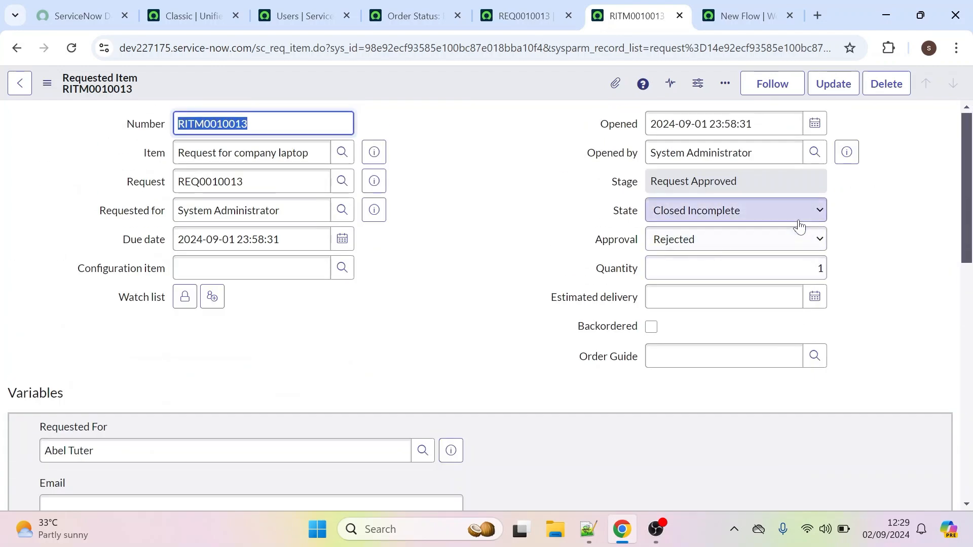
{"action": "left_click", "coordinate": [709, 9]}
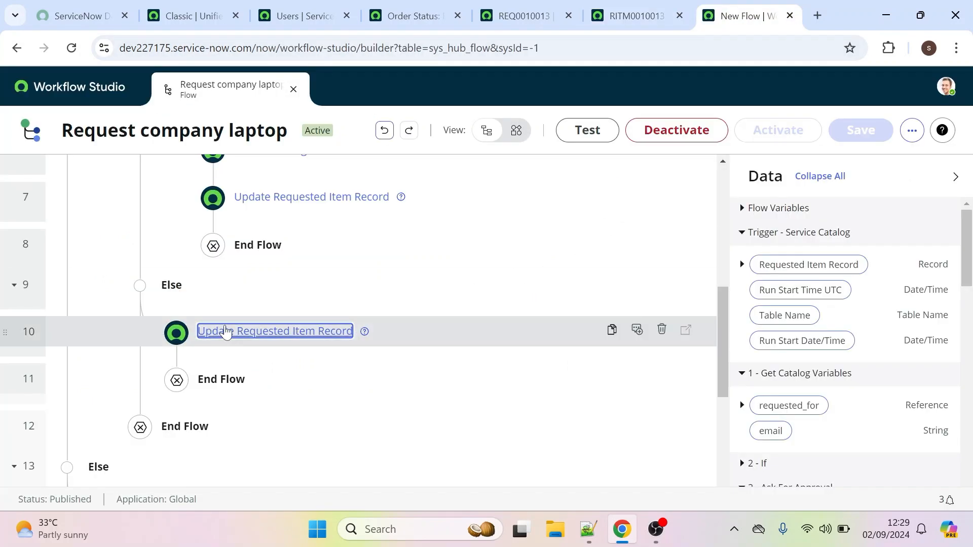
{"action": "left_click", "coordinate": [225, 338]}
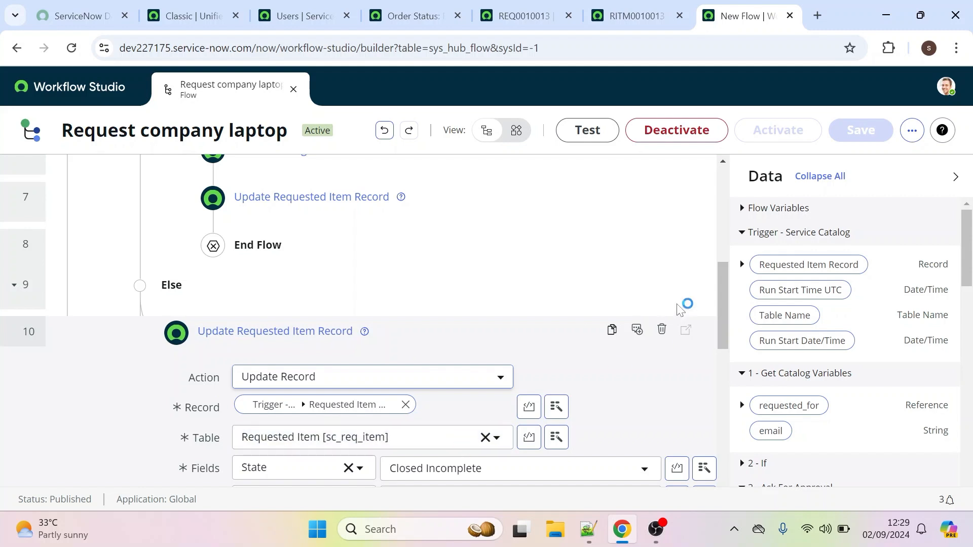
{"action": "scroll", "coordinate": [725, 290], "scroll_direction": "down", "scroll_amount": 2}
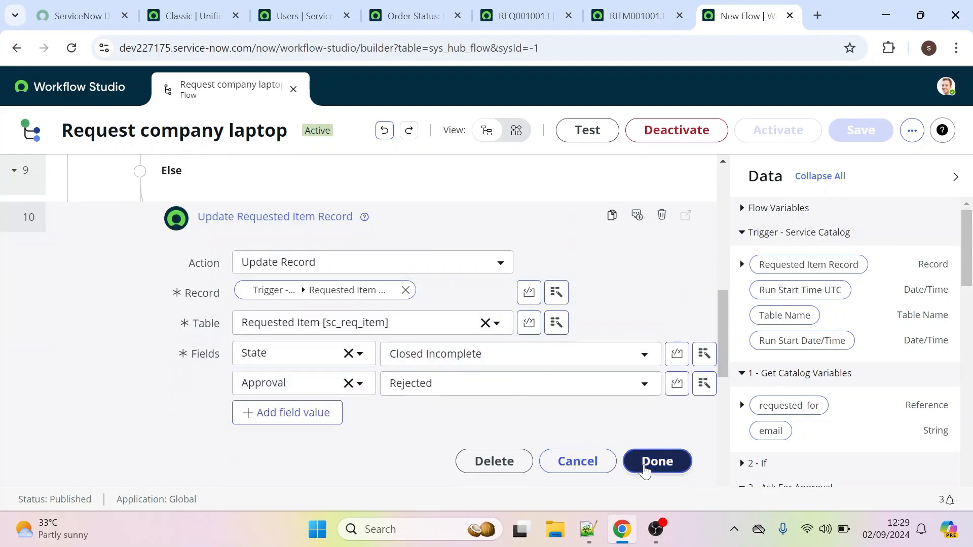
{"action": "left_click", "coordinate": [656, 462]}
- Review the flow's "manager is empty" branch and close the request and requested item tabs
{"action": "left_click_drag", "start_coordinate": [719, 344], "coordinate": [716, 378]}
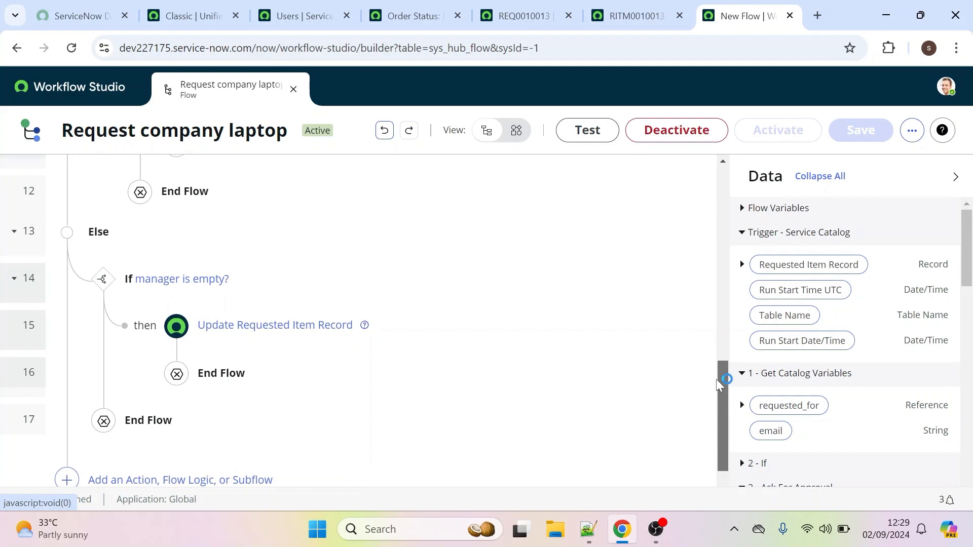
{"action": "left_click_drag", "start_coordinate": [716, 379], "coordinate": [715, 394]}
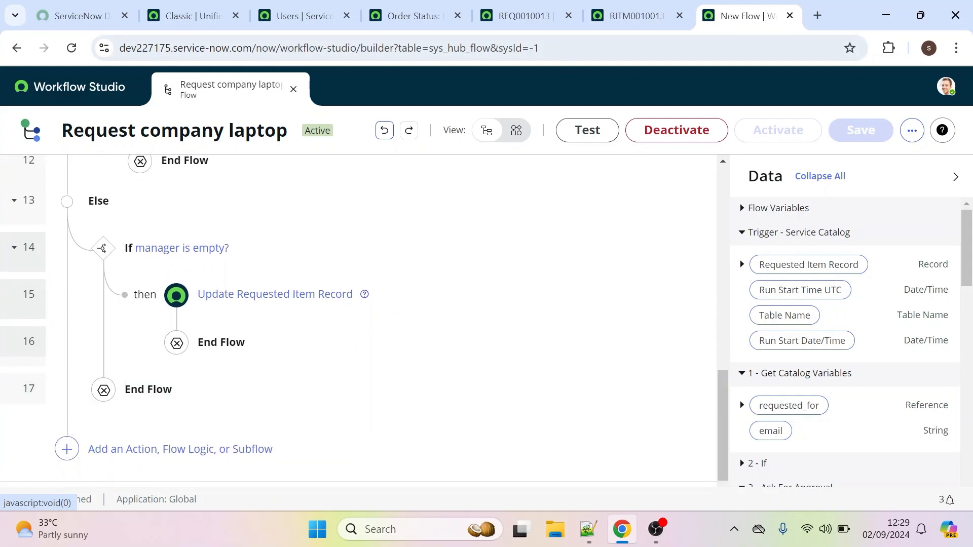
{"action": "left_click", "coordinate": [568, 16]}
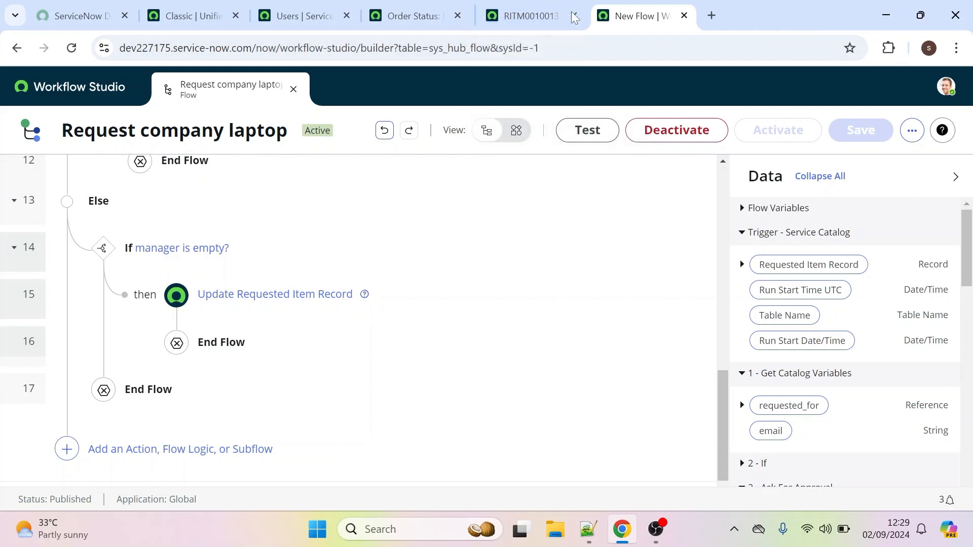
{"action": "left_click", "coordinate": [568, 16]}
- Clear the Manager field on the requester's user record and save the record
{"action": "left_click", "coordinate": [324, 14]}
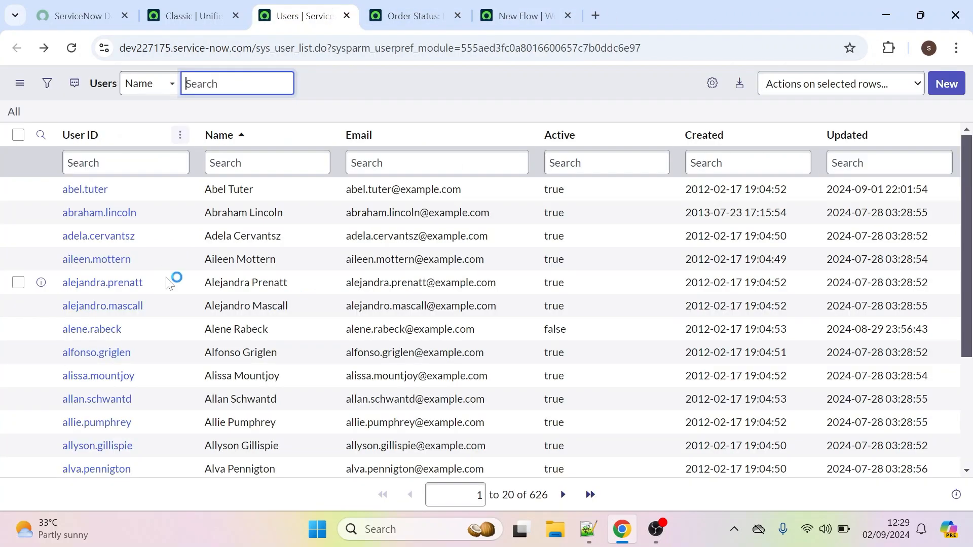
{"action": "left_click", "coordinate": [76, 195]}
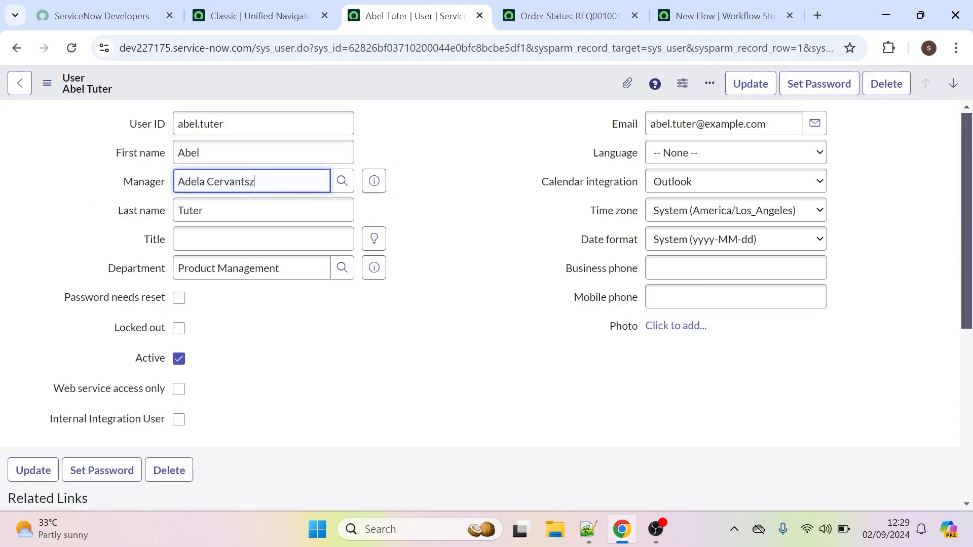
{"action": "left_click_drag", "start_coordinate": [255, 181], "coordinate": [160, 192]}
{"action": "key", "text": "BackSpace"}
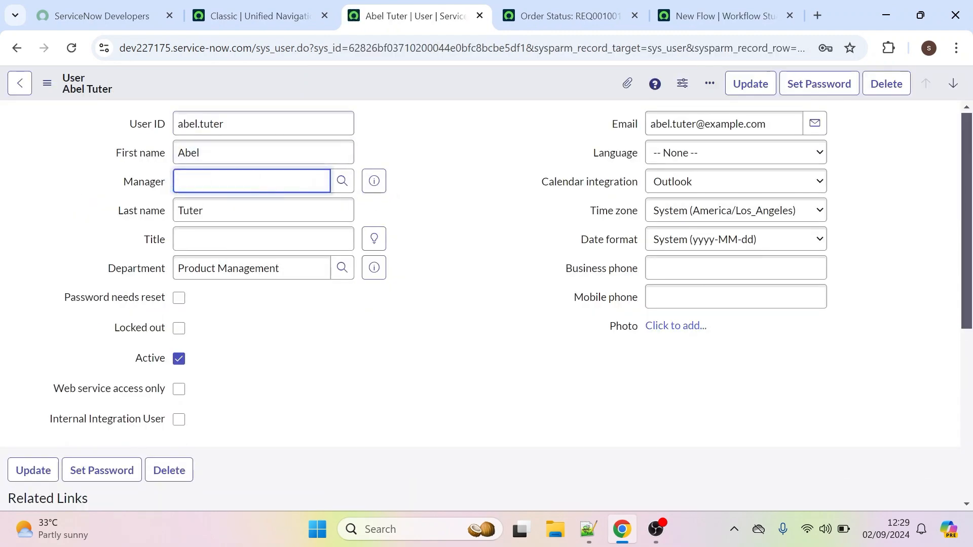
{"action": "right_click", "coordinate": [375, 79]}
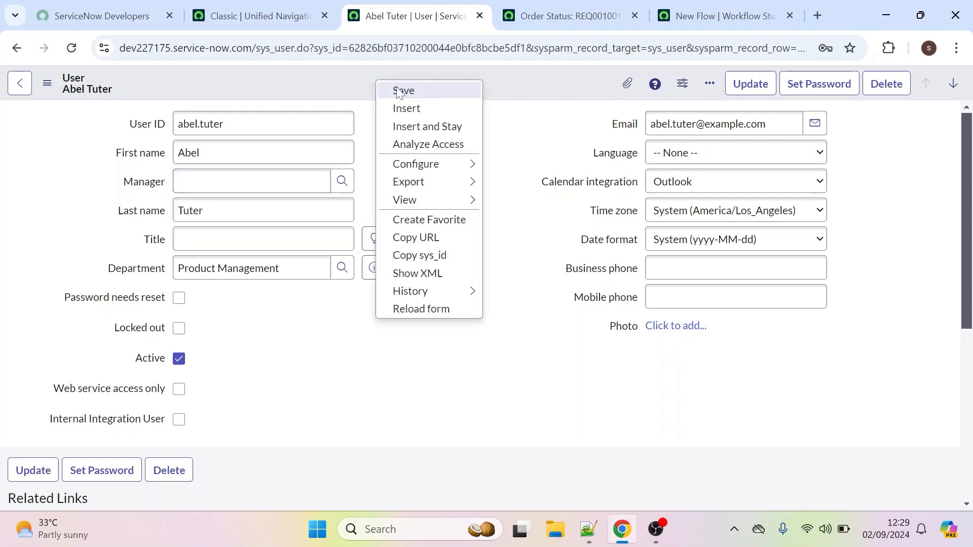
{"action": "left_click", "coordinate": [397, 88]}
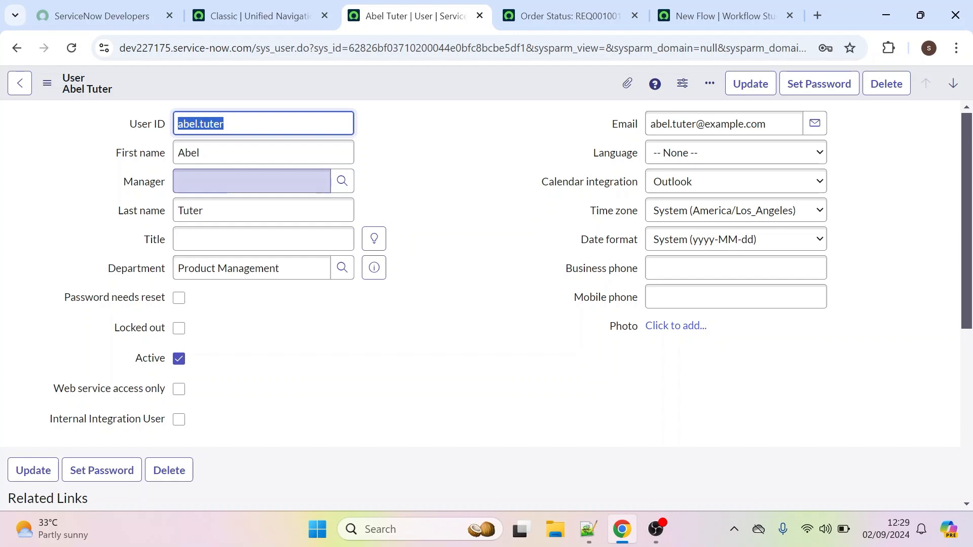
- Go back from the order status to the catalog item and review the flow's Update Requested Item Record action under "manager is empty"
{"action": "left_click", "coordinate": [550, 11]}
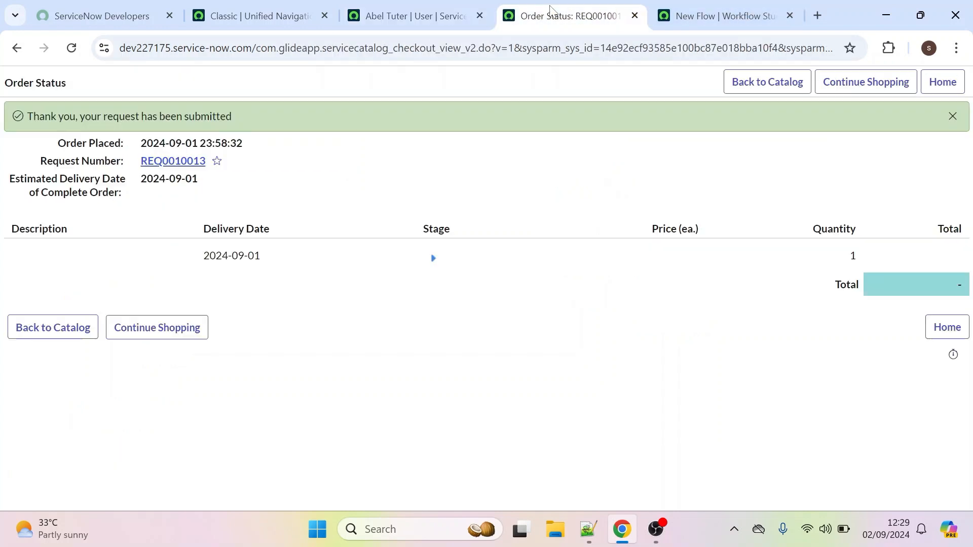
{"action": "left_click", "coordinate": [14, 49]}
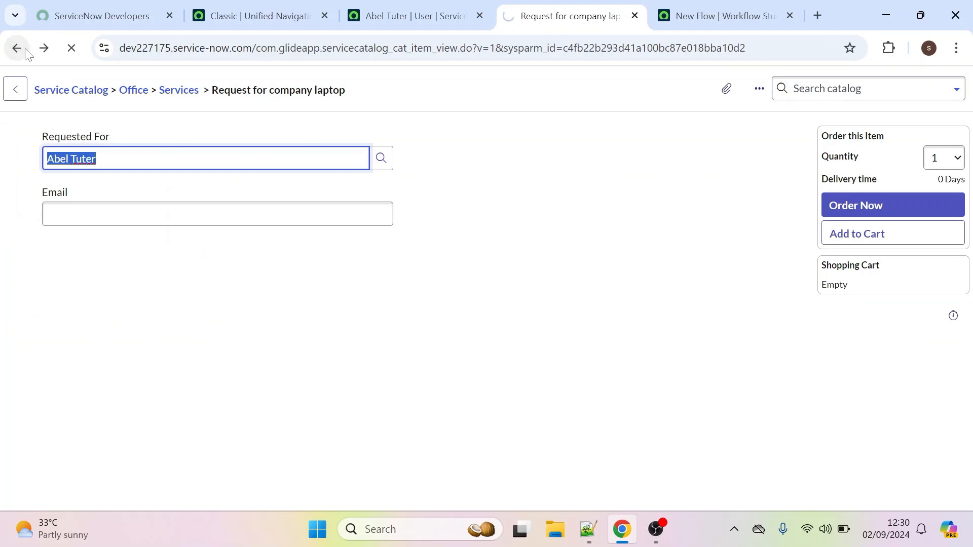
{"action": "key", "text": "ctrl+Tab"}
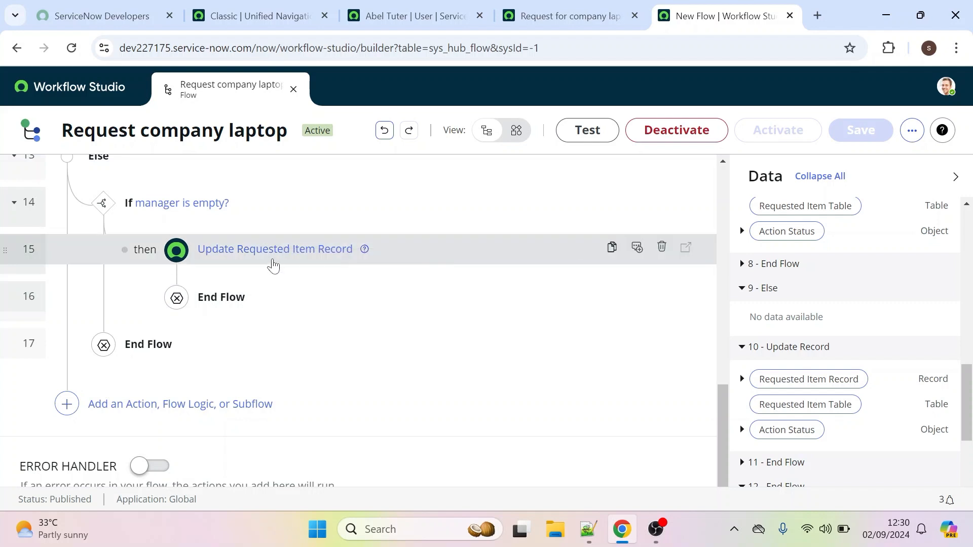
{"action": "left_click", "coordinate": [262, 251]}
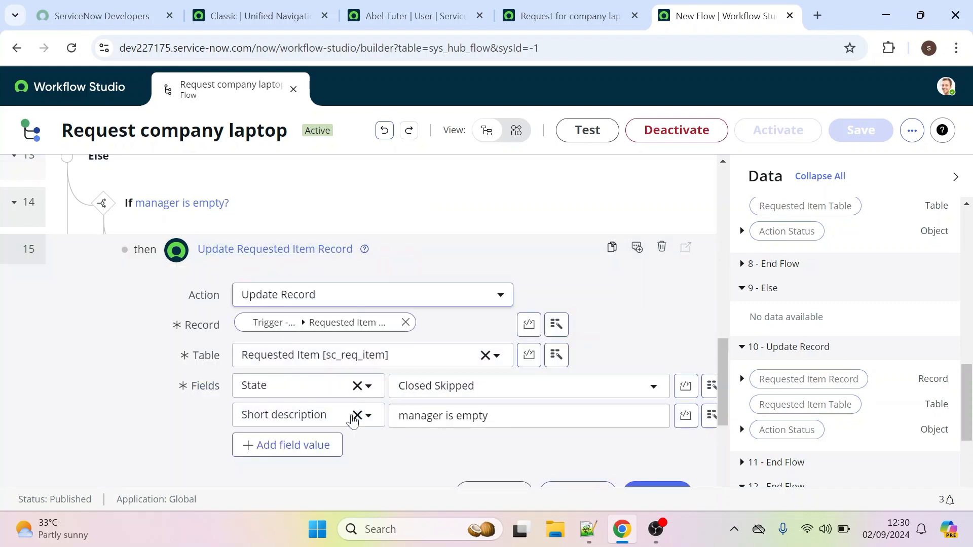
{"action": "scroll", "coordinate": [726, 364], "scroll_direction": "down", "scroll_amount": 3}
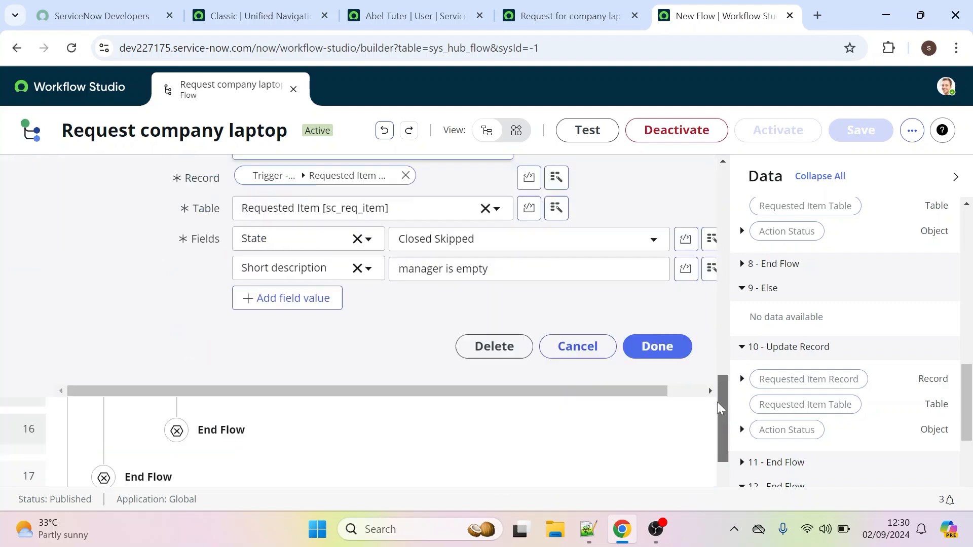
- Try the "Request for company laptop" catalog item and order it for the user whose manager was cleared
{"action": "left_click", "coordinate": [561, 7]}
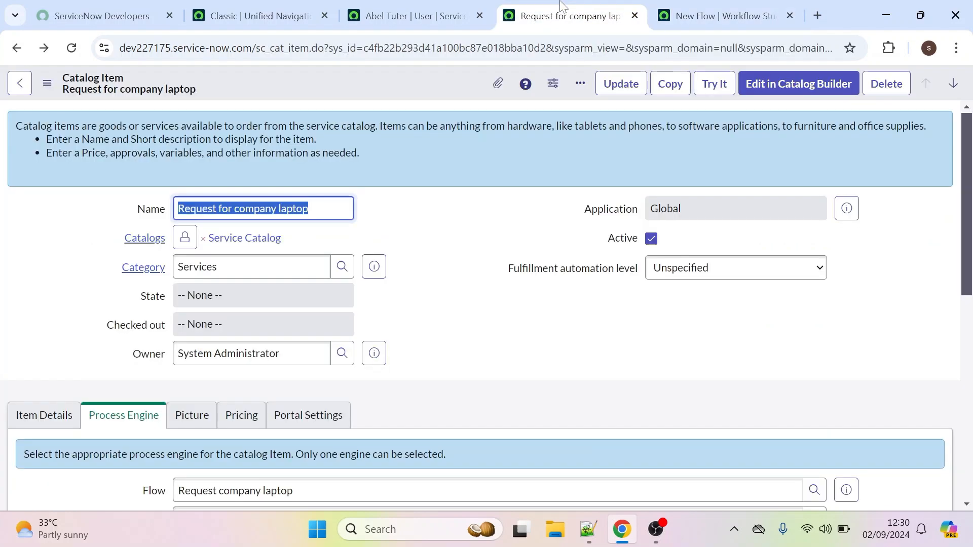
{"action": "left_click", "coordinate": [705, 84]}
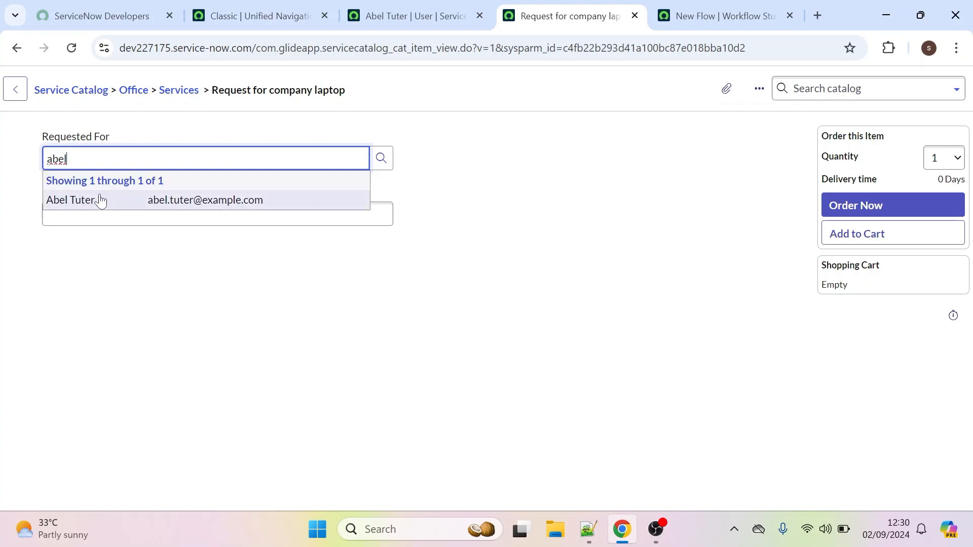
{"action": "left_click", "coordinate": [99, 199]}
{"action": "left_click", "coordinate": [868, 203]}
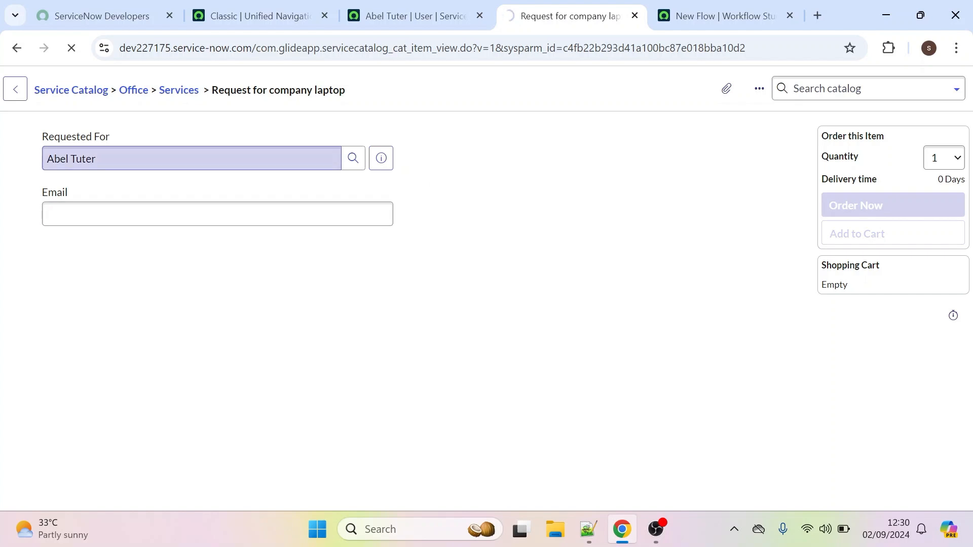
- Open the newly submitted request and its requested item in new tabs
{"action": "left_click", "coordinate": [163, 163], "text": "ctrl"}
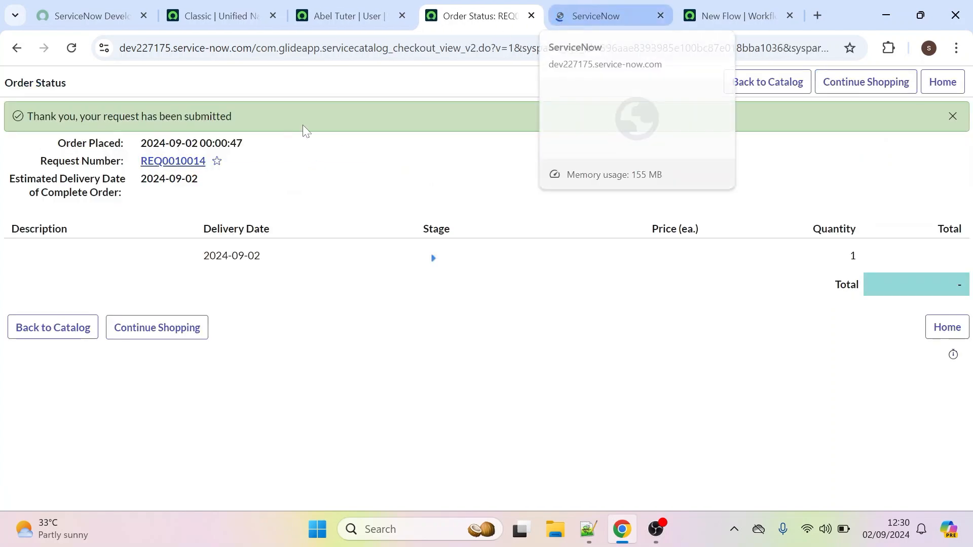
{"action": "left_click", "coordinate": [586, 6]}
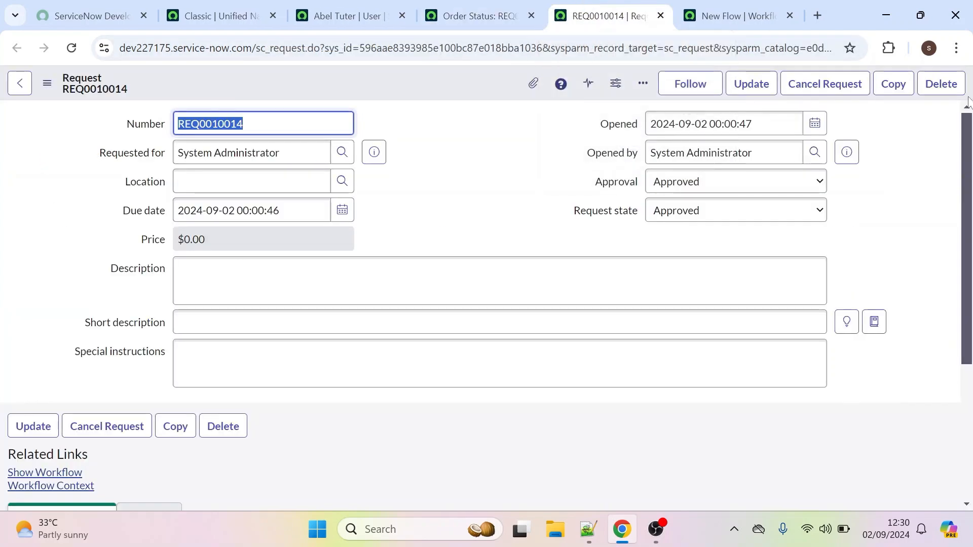
{"action": "scroll", "coordinate": [93, 412], "scroll_direction": "down", "scroll_amount": 4}
{"action": "left_click", "coordinate": [93, 412], "text": "ctrl"}
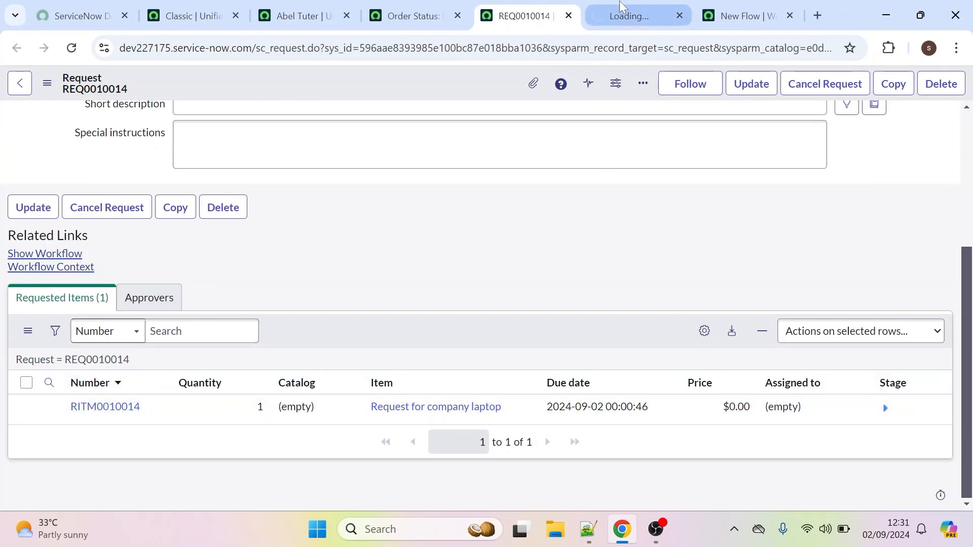
{"action": "left_click", "coordinate": [631, 6]}
- Inspect the requested item's approvers, state and approval, and look through the related links of the Requested Item table
{"action": "scroll", "coordinate": [501, 383], "scroll_direction": "down", "scroll_amount": 5}
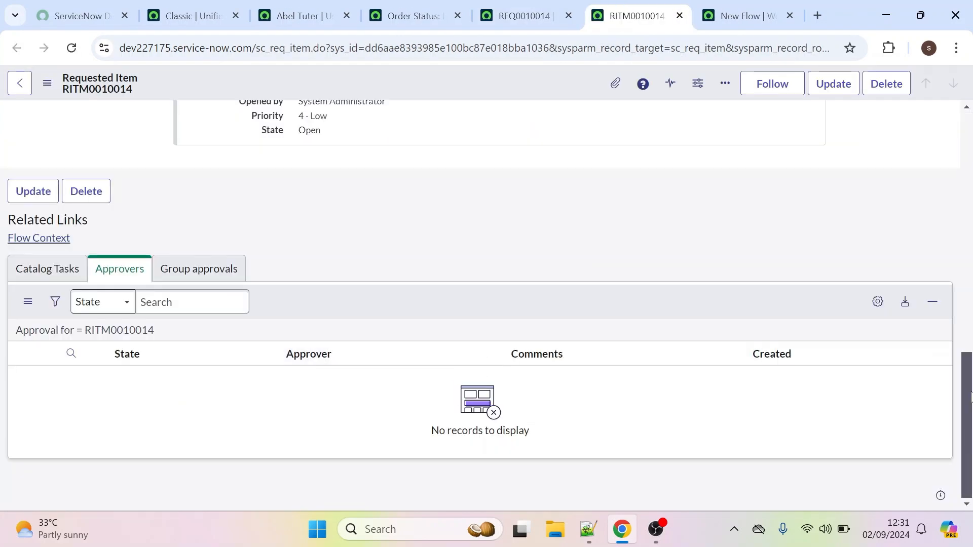
{"action": "left_click_drag", "start_coordinate": [970, 401], "coordinate": [964, 118]}
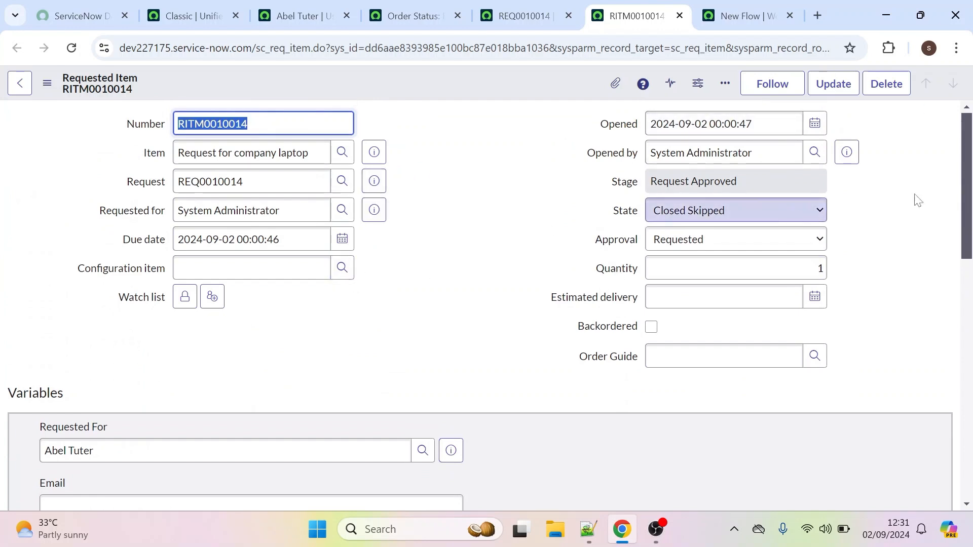
{"action": "scroll", "coordinate": [969, 164], "scroll_direction": "down", "scroll_amount": 15}
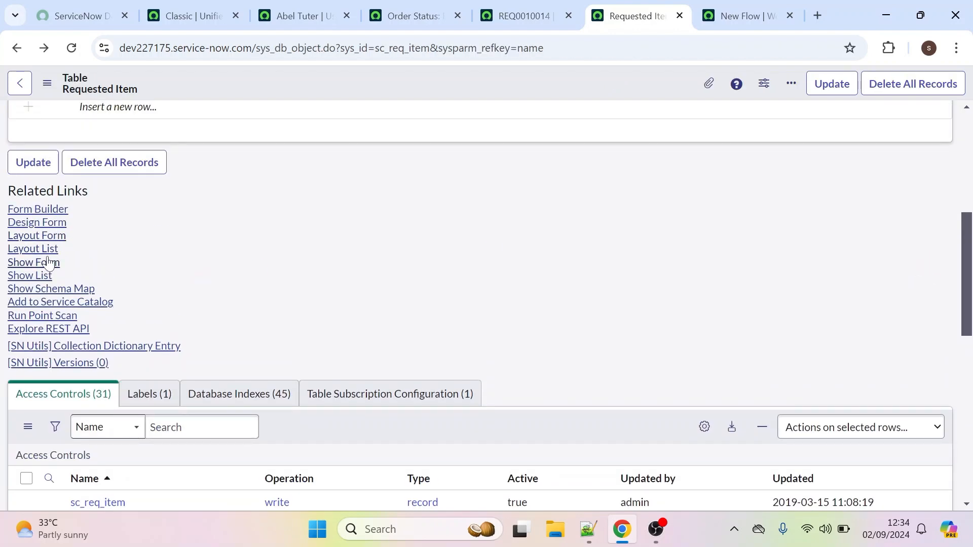
- Open the Requested Item table's form design, dismiss the Form Builder suggestion, add the Short description field below Watch list and save the layout
{"action": "left_click", "coordinate": [38, 223]}
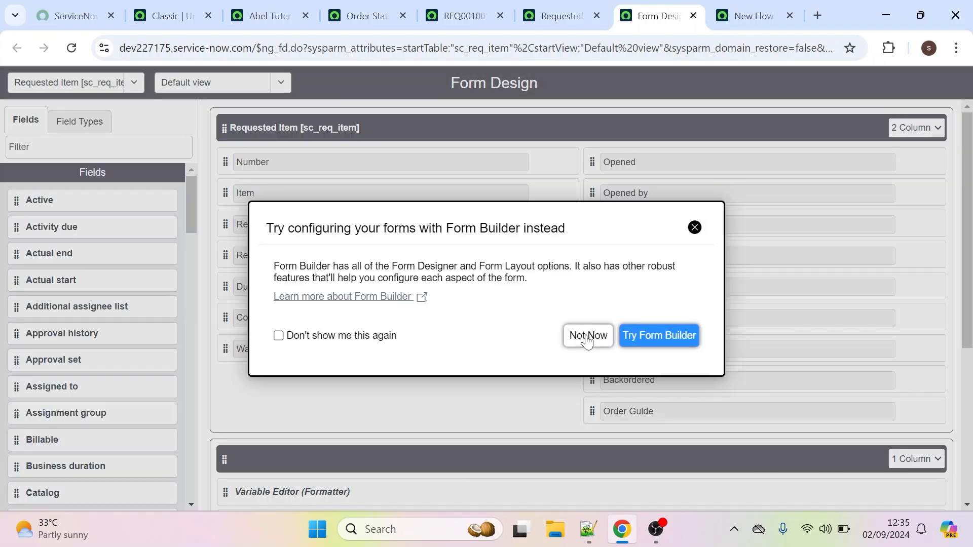
{"action": "left_click", "coordinate": [586, 336]}
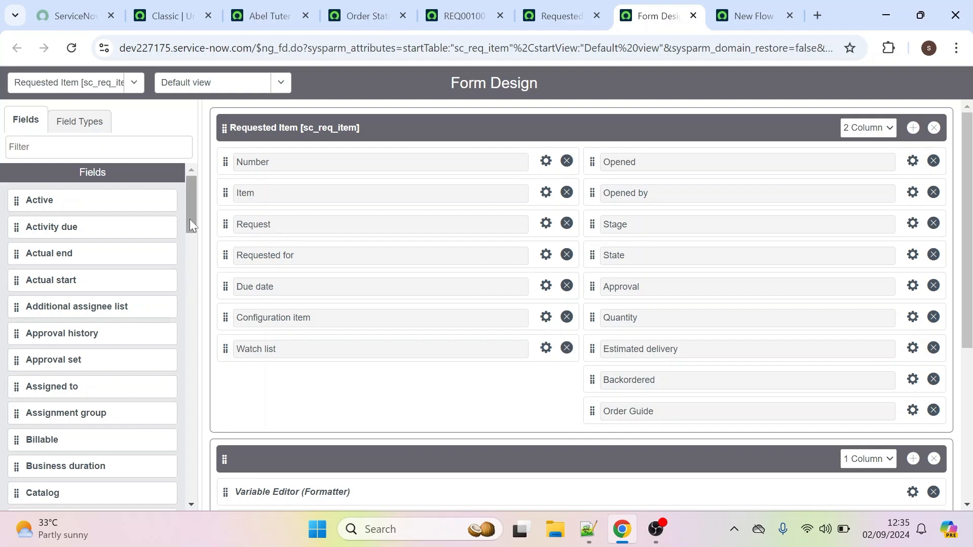
{"action": "left_click_drag", "start_coordinate": [190, 219], "coordinate": [170, 527]}
{"action": "scroll", "coordinate": [168, 436], "scroll_direction": "up", "scroll_amount": 9}
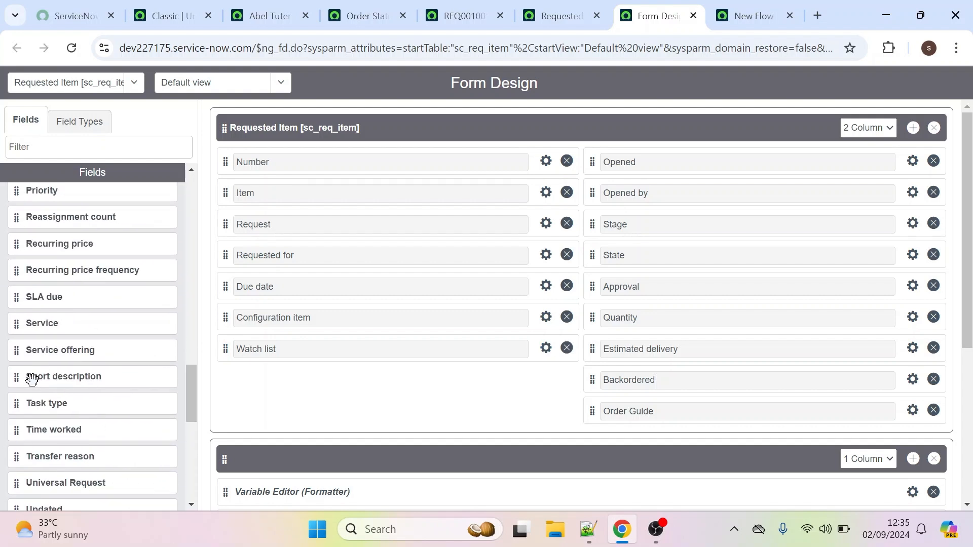
{"action": "left_click_drag", "start_coordinate": [32, 379], "coordinate": [263, 384]}
{"action": "left_click", "coordinate": [924, 86]}
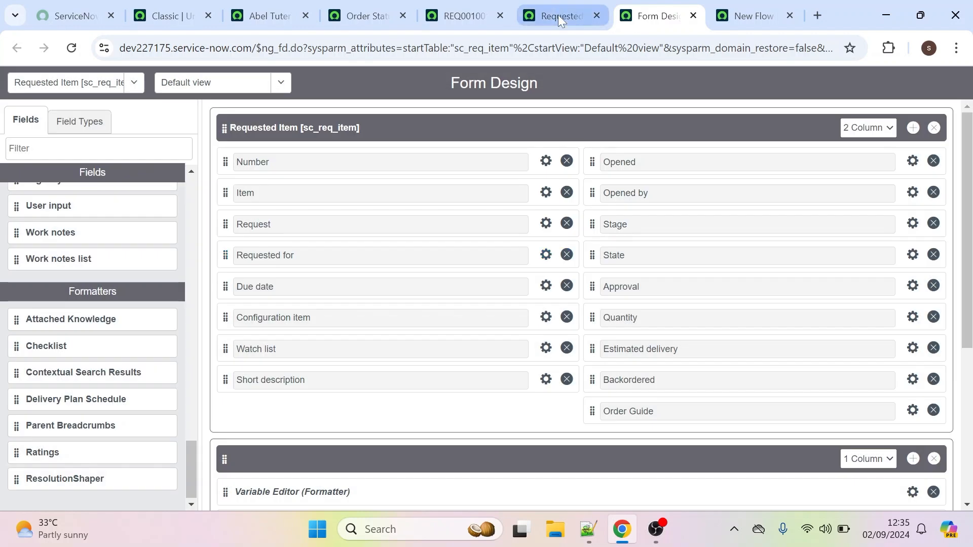
- Go back to the requested item form and check its short description, state, approval and activities against the flow's empty-manager update
{"action": "left_click", "coordinate": [557, 15]}
{"action": "left_click", "coordinate": [17, 55]}
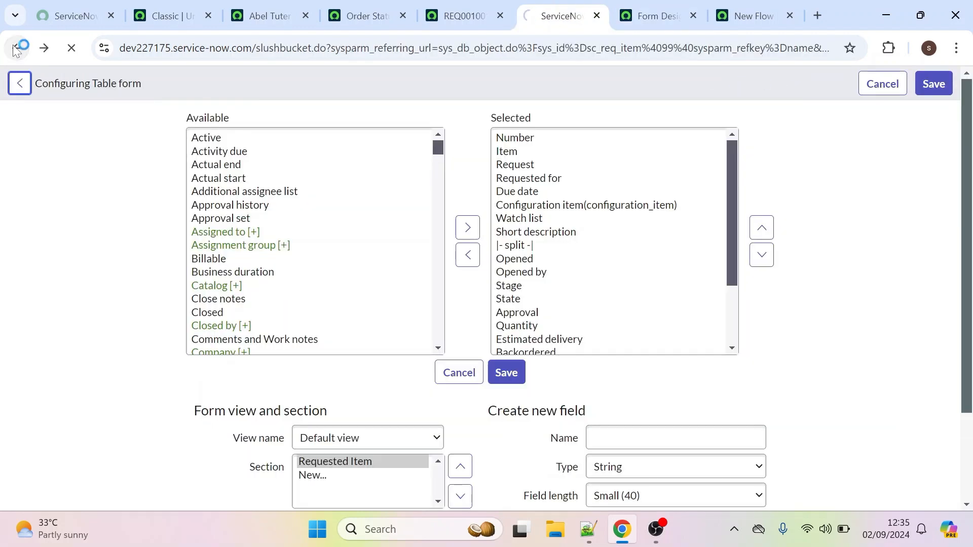
{"action": "left_click", "coordinate": [16, 49]}
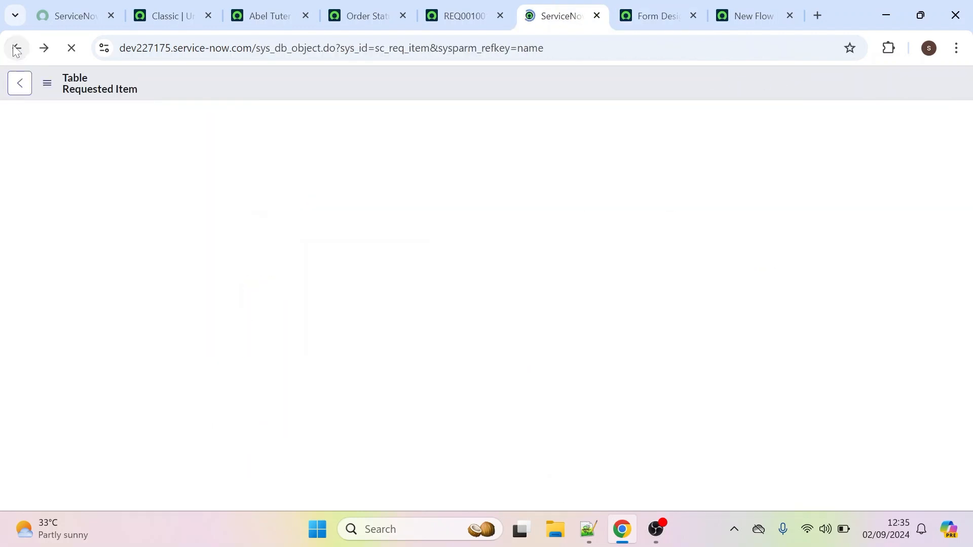
{"action": "left_click", "coordinate": [17, 49]}
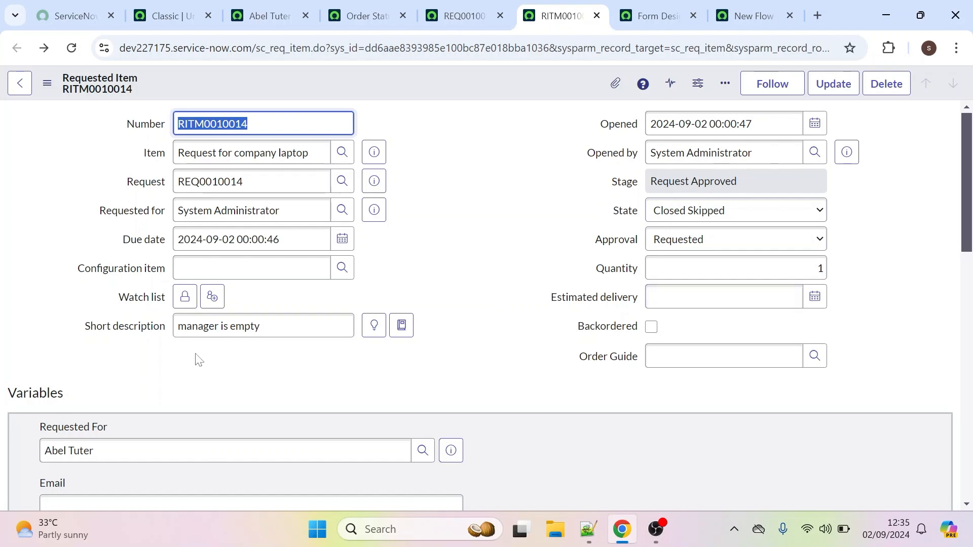
{"action": "left_click_drag", "start_coordinate": [271, 326], "coordinate": [160, 335]}
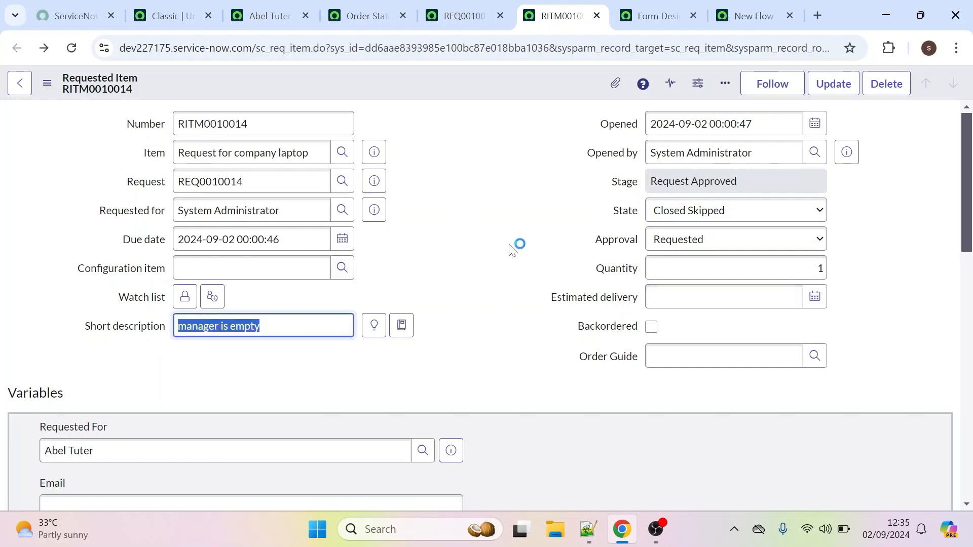
{"action": "left_click", "coordinate": [480, 244]}
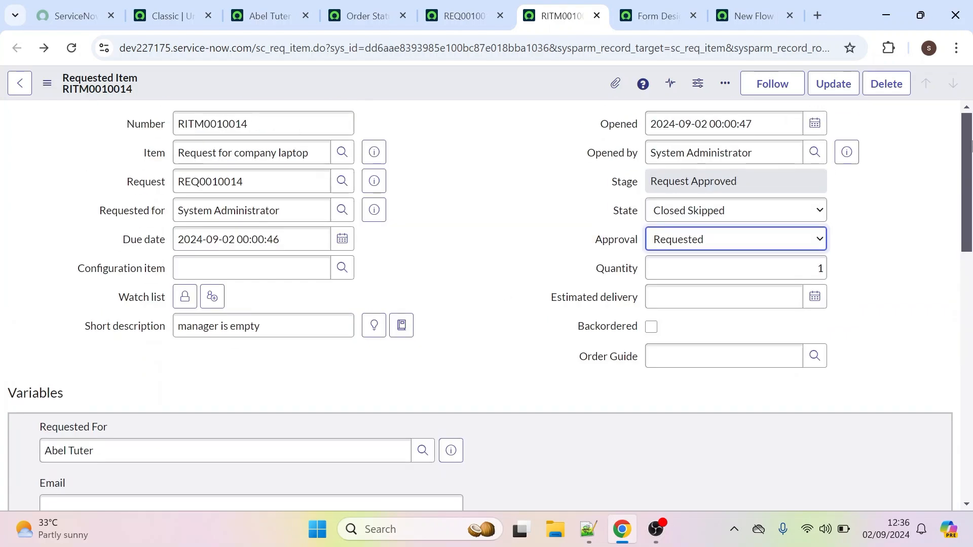
{"action": "scroll", "coordinate": [971, 135], "scroll_direction": "down", "scroll_amount": 5}
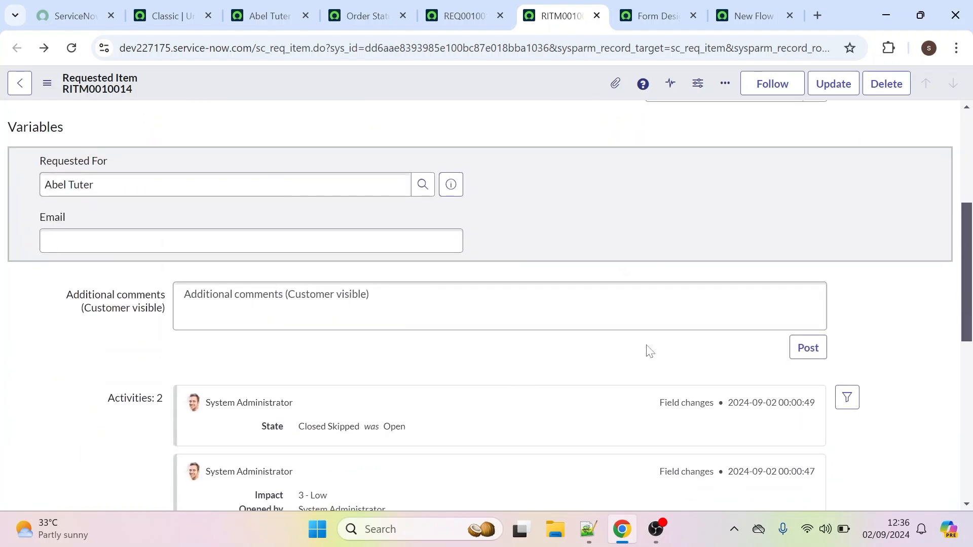
{"action": "scroll", "coordinate": [971, 263], "scroll_direction": "up", "scroll_amount": 5}
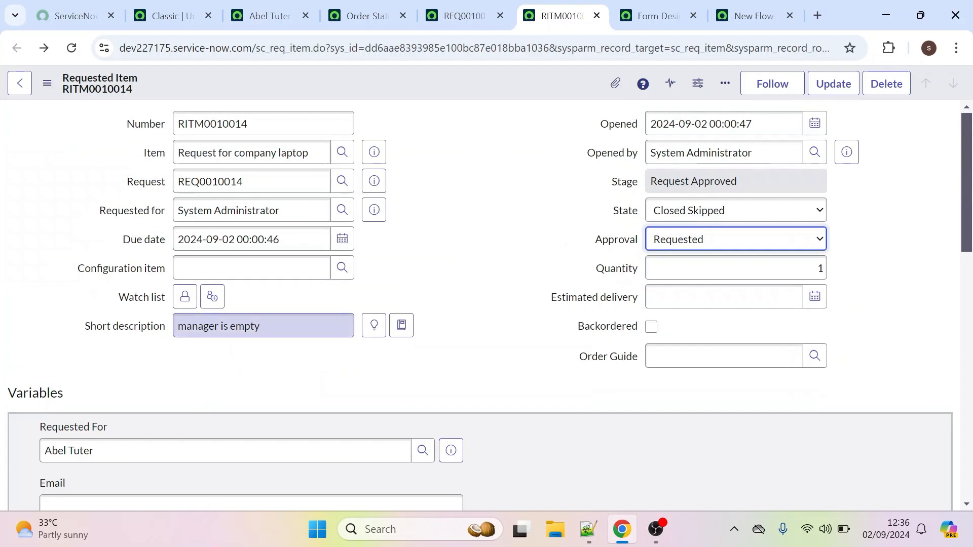
{"action": "left_click", "coordinate": [263, 326]}
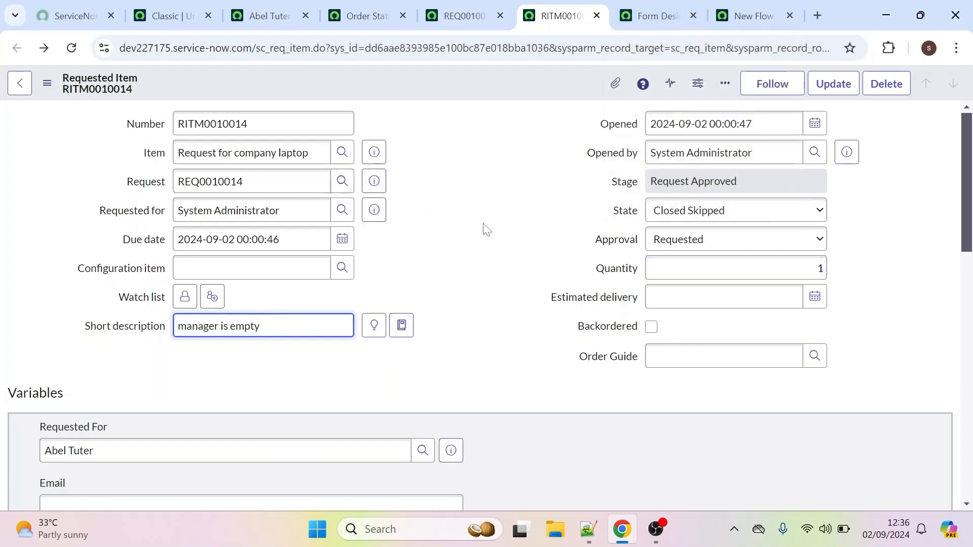
- Close the form design, return to the flow, collapse the Update Requested Item Record action under "manager is empty" and check the flow's name
{"action": "left_click", "coordinate": [660, 7]}
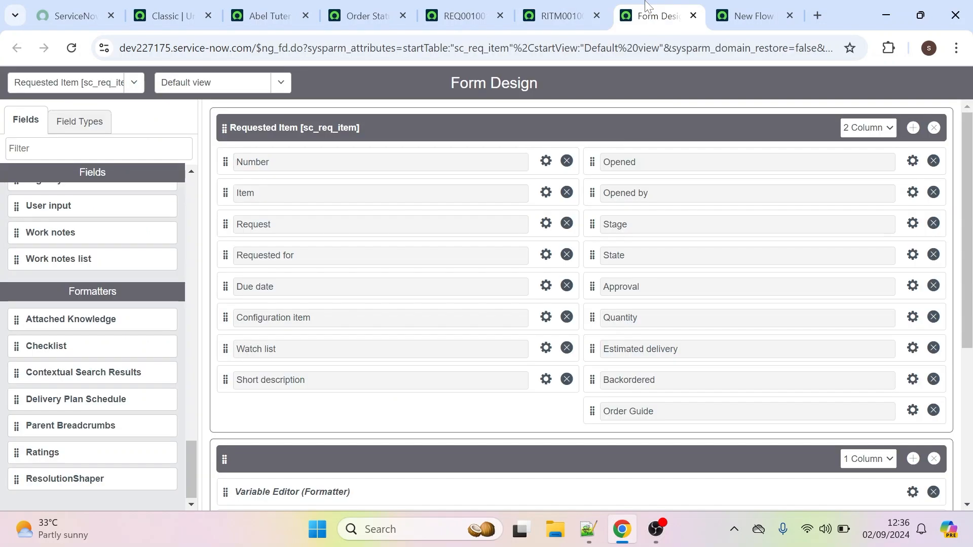
{"action": "left_click", "coordinate": [693, 16]}
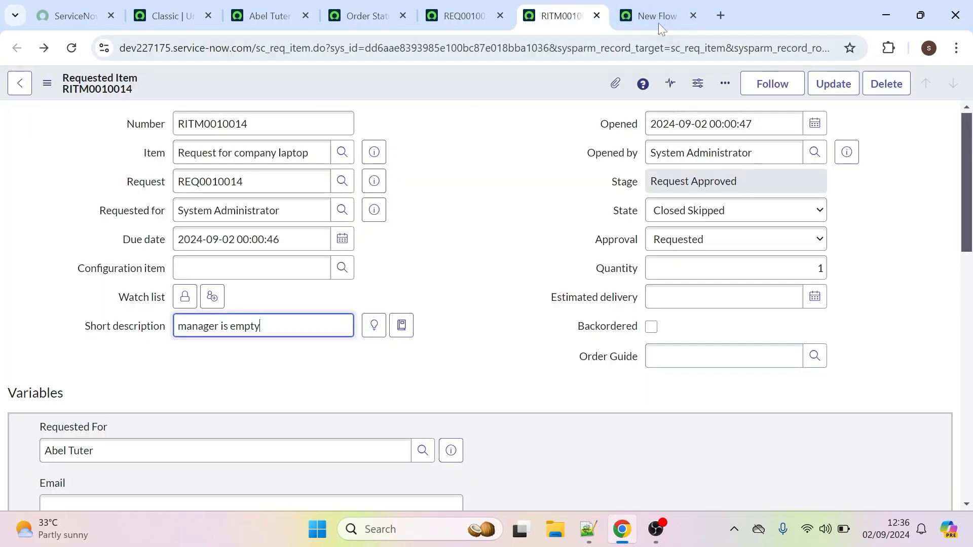
{"action": "left_click", "coordinate": [652, 18]}
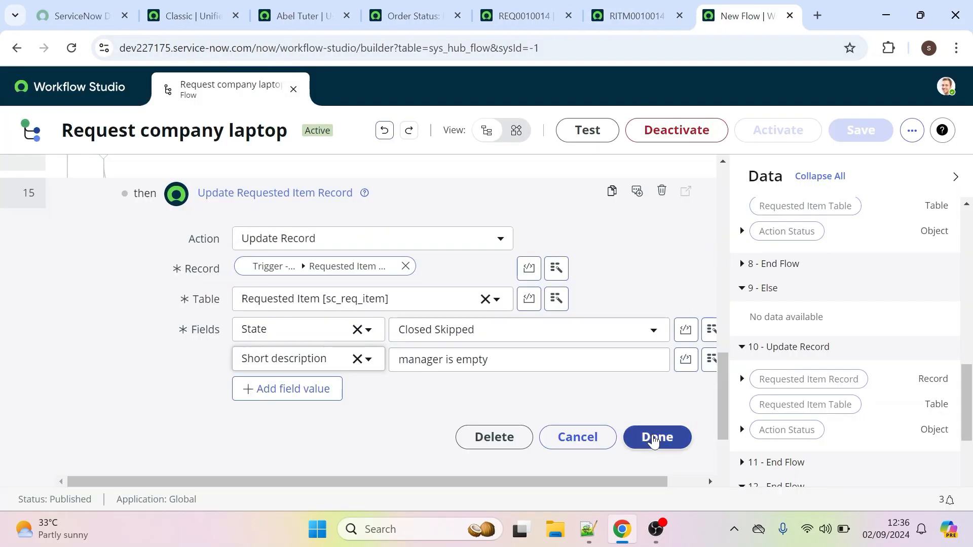
{"action": "left_click", "coordinate": [656, 437]}
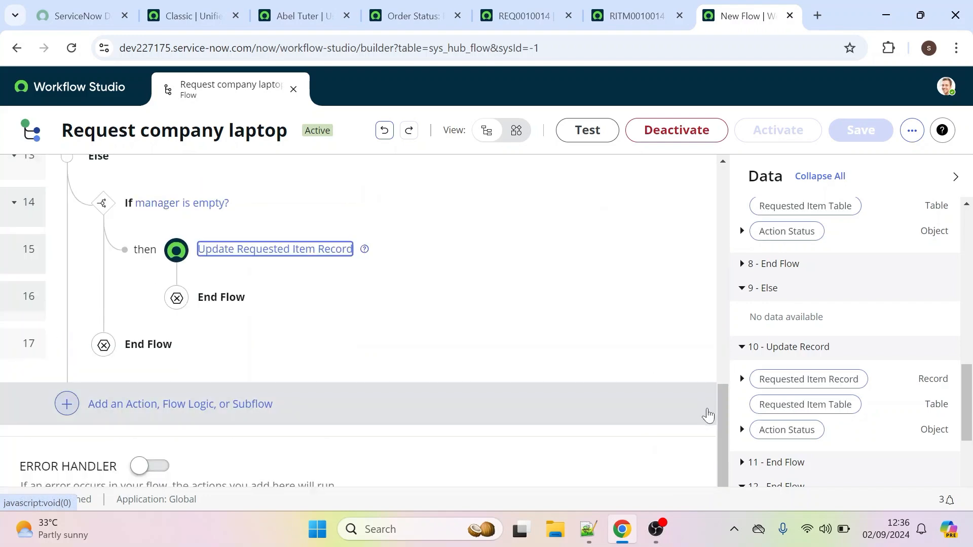
{"action": "left_click_drag", "start_coordinate": [723, 412], "coordinate": [701, 195]}
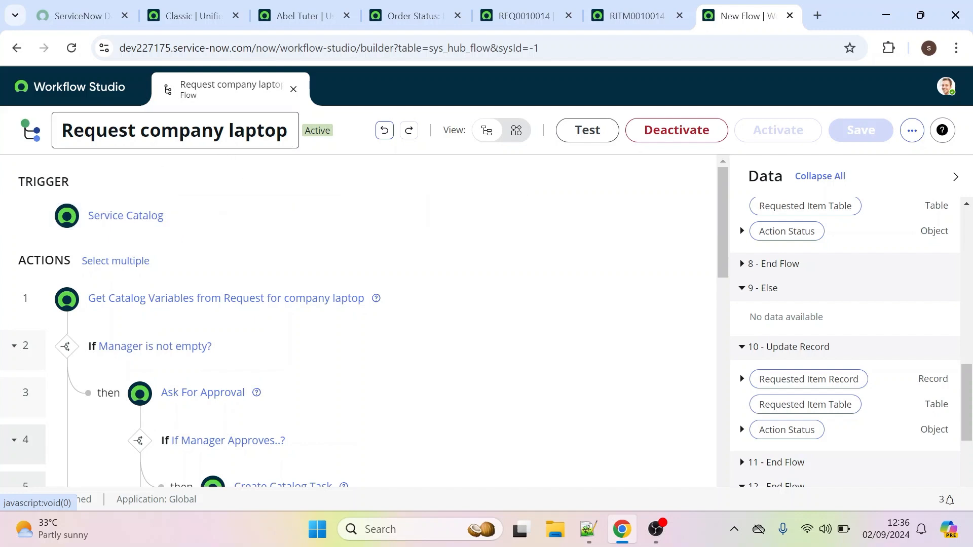
{"action": "left_click_drag", "start_coordinate": [288, 131], "coordinate": [60, 131]}
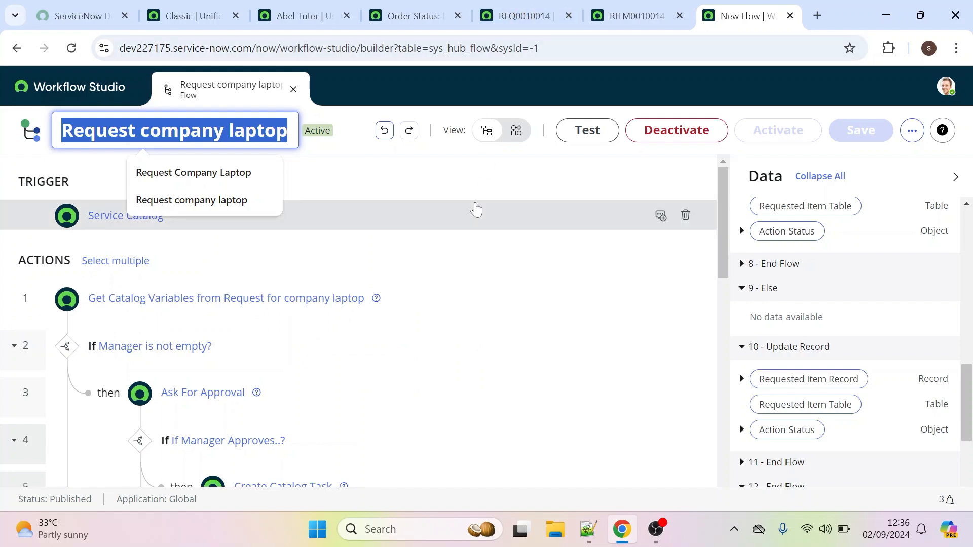
- Go back to the "Request for company laptop" catalog item and check which flow is set in its process engine settings
{"action": "left_click", "coordinate": [636, 16]}
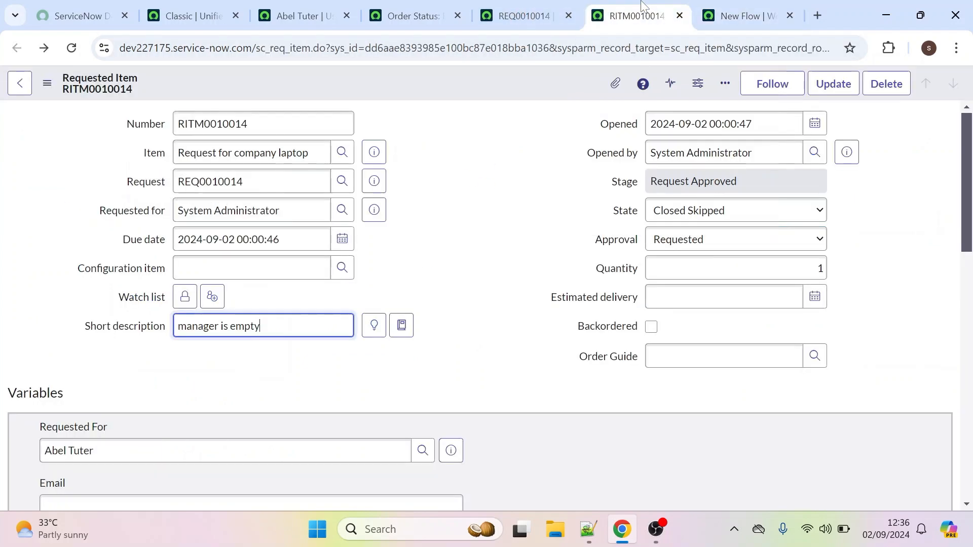
{"action": "left_click", "coordinate": [437, 4]}
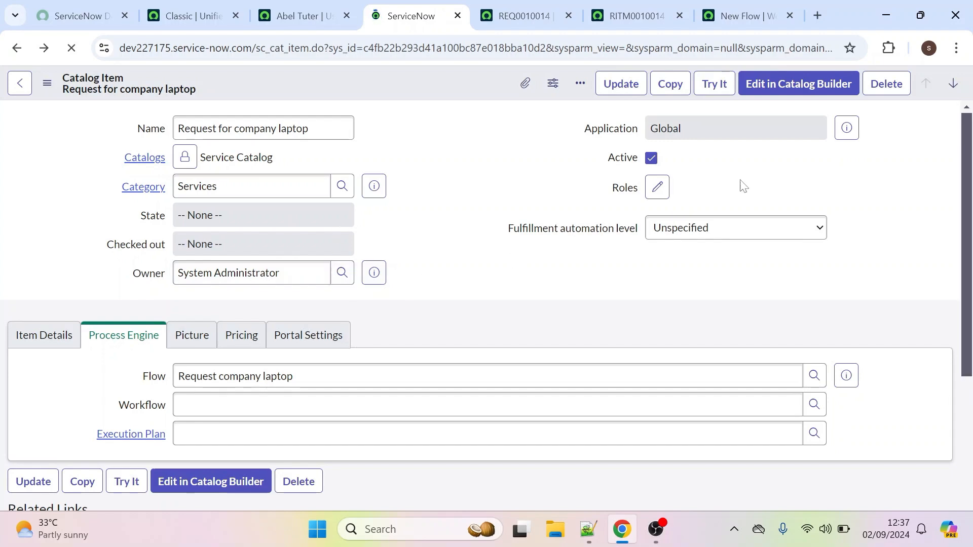
{"action": "scroll", "coordinate": [210, 233], "scroll_direction": "down", "scroll_amount": 3}
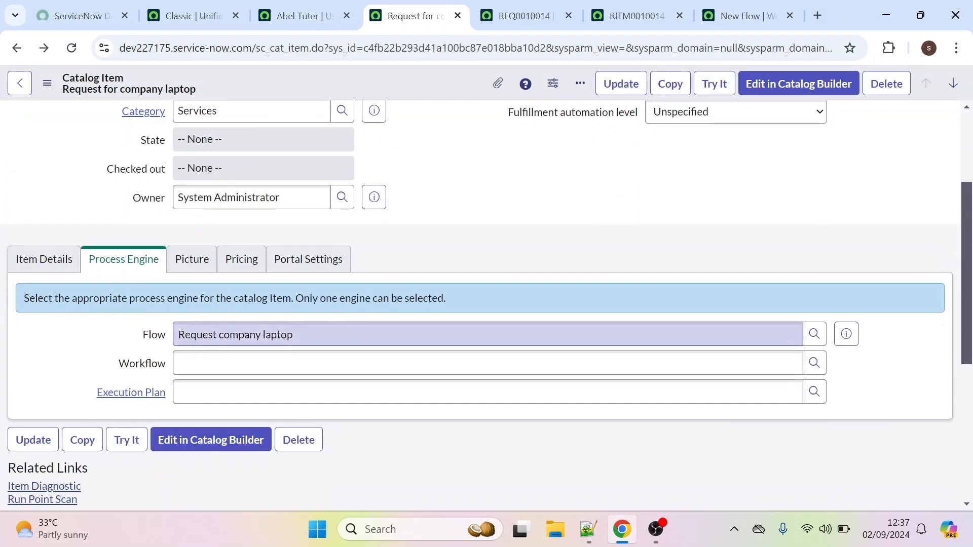
{"action": "left_click", "coordinate": [294, 334]}
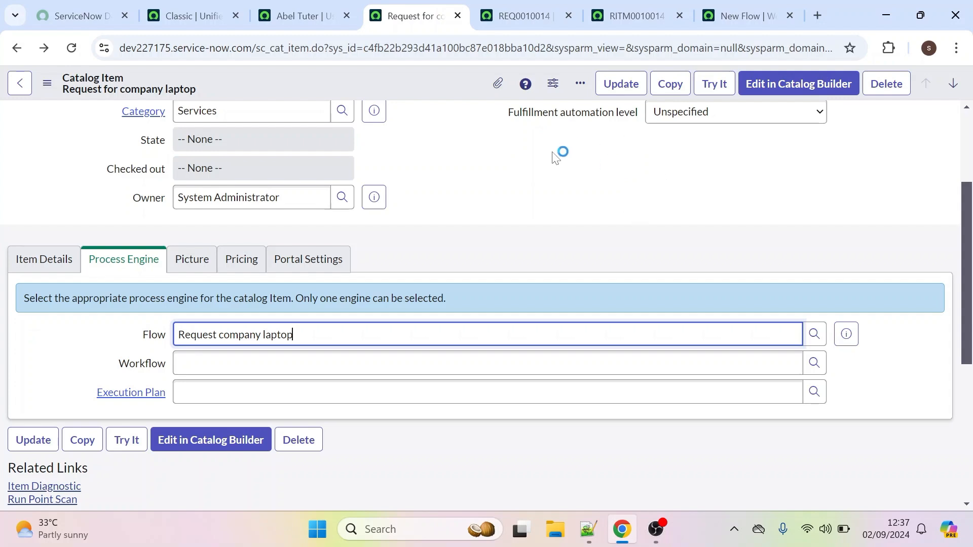
- Open the executions of the "Request company laptop" flow, check the state of each run, and return to the flow's actions
{"action": "left_click", "coordinate": [525, 15]}
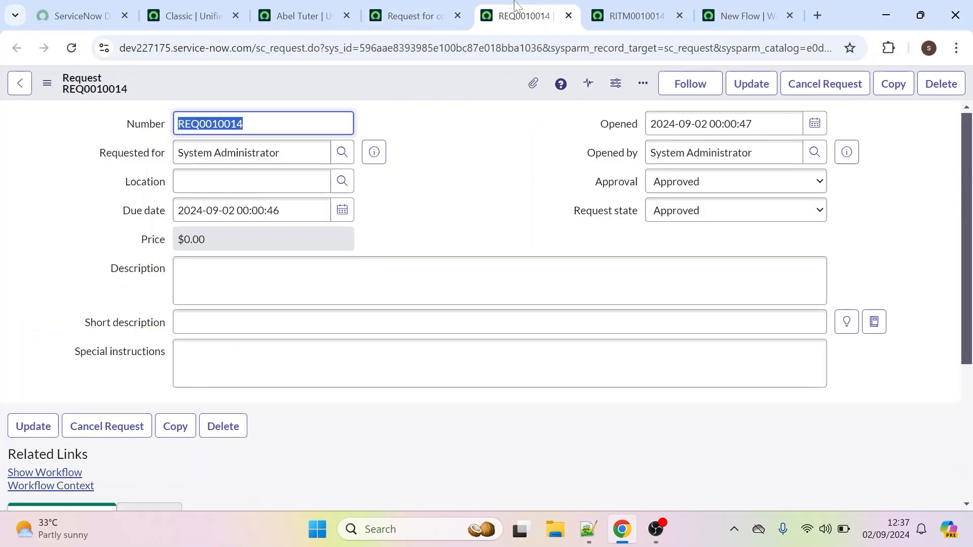
{"action": "left_click", "coordinate": [630, 18]}
{"action": "left_click", "coordinate": [735, 6]}
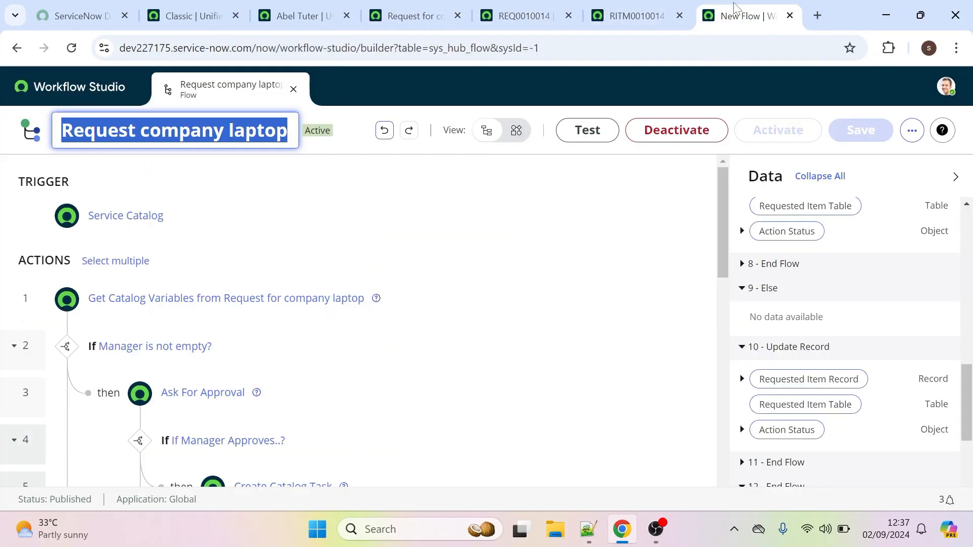
{"action": "left_click", "coordinate": [916, 132]}
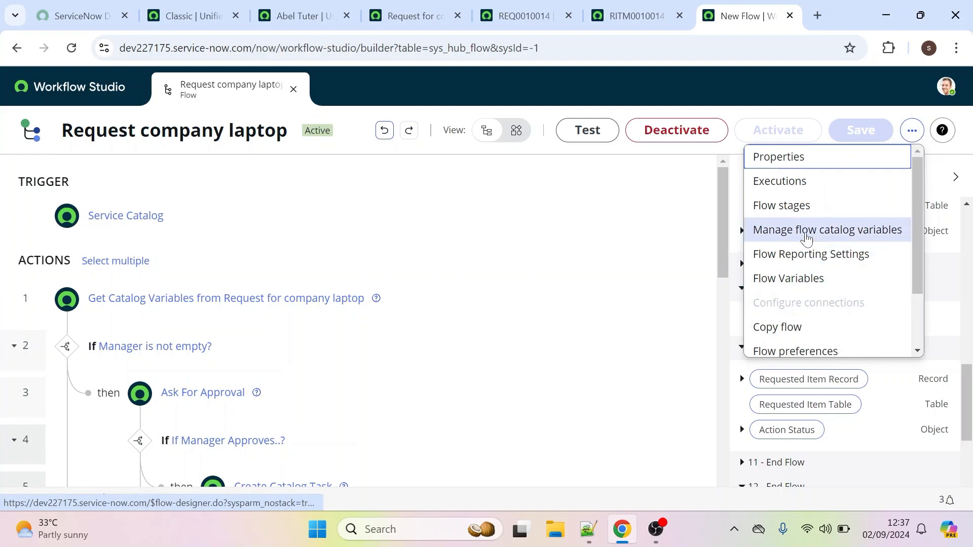
{"action": "left_click", "coordinate": [774, 190]}
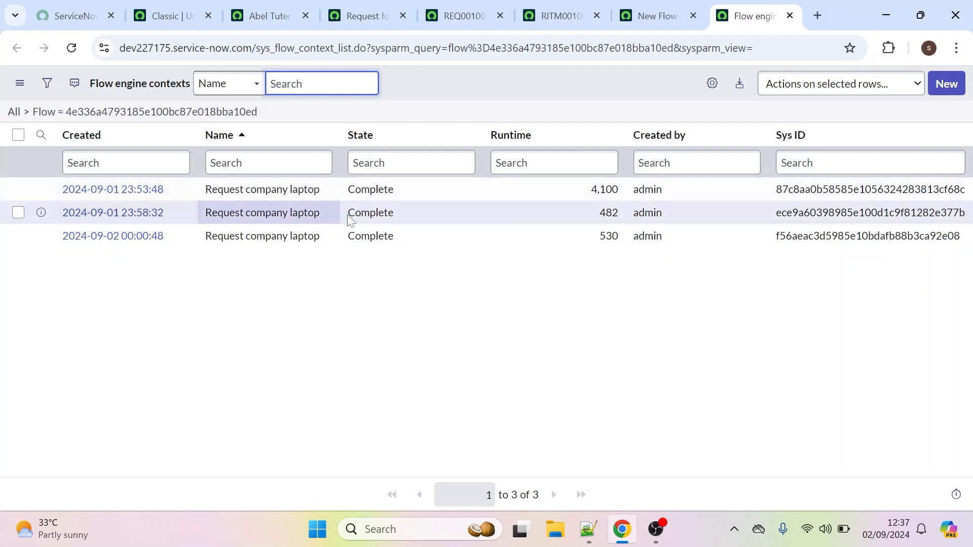
{"action": "left_click_drag", "start_coordinate": [404, 190], "coordinate": [395, 236]}
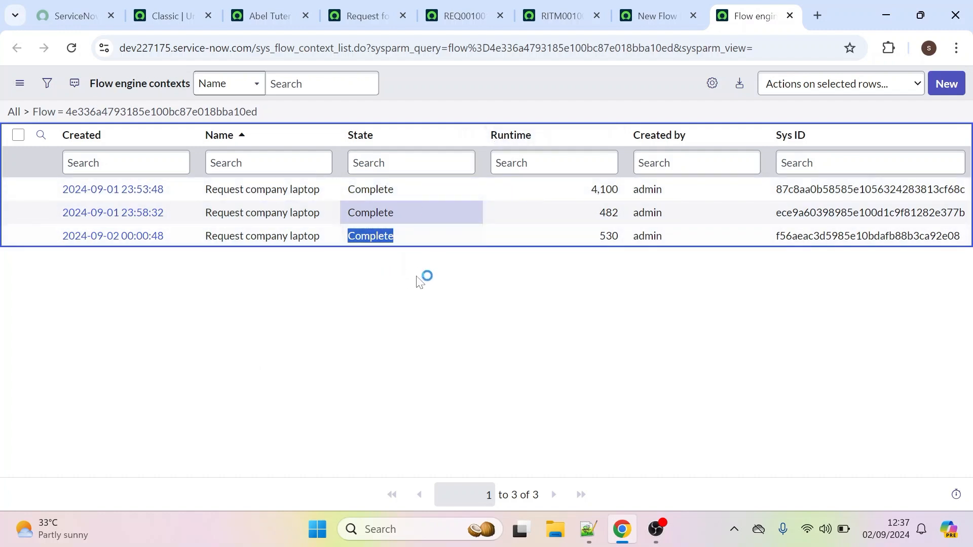
{"action": "left_click", "coordinate": [790, 15]}
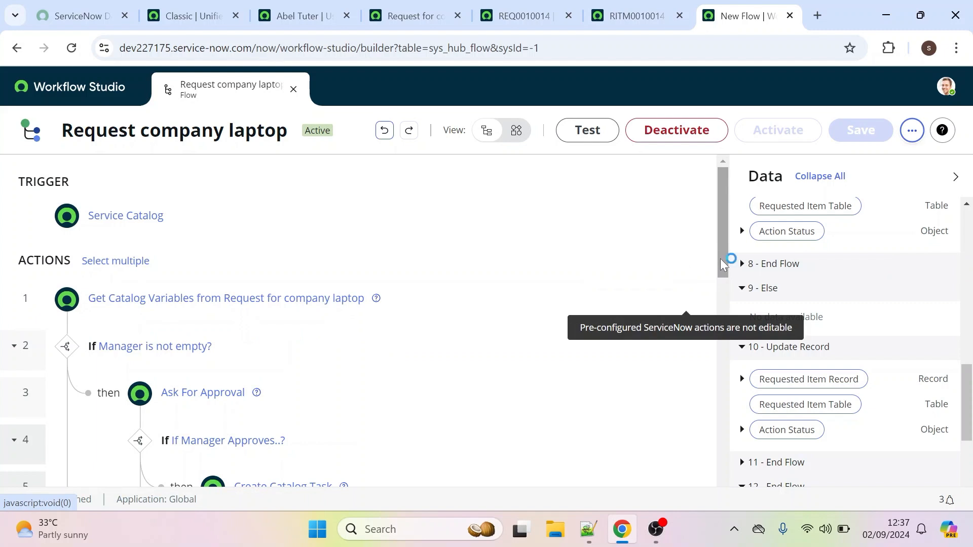
{"action": "left_click_drag", "start_coordinate": [722, 264], "coordinate": [710, 332]}
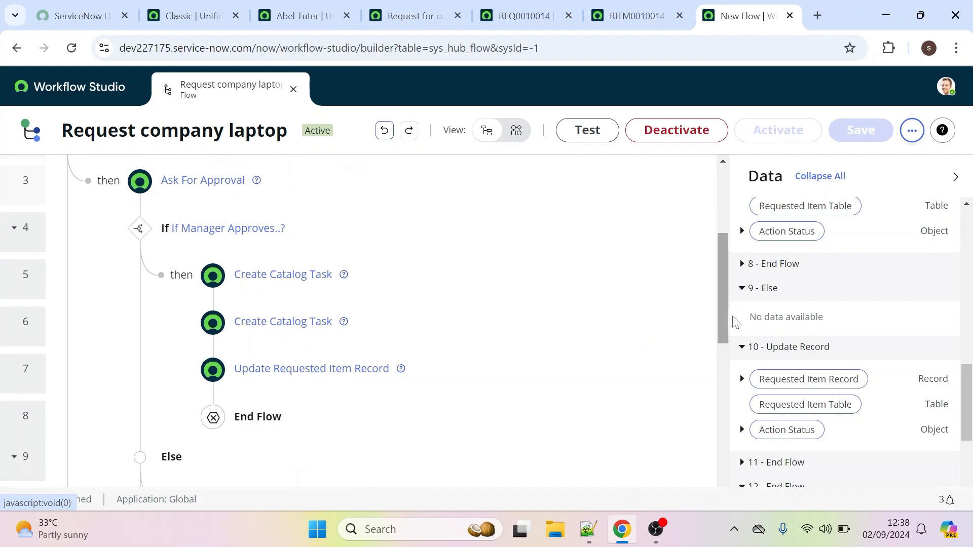